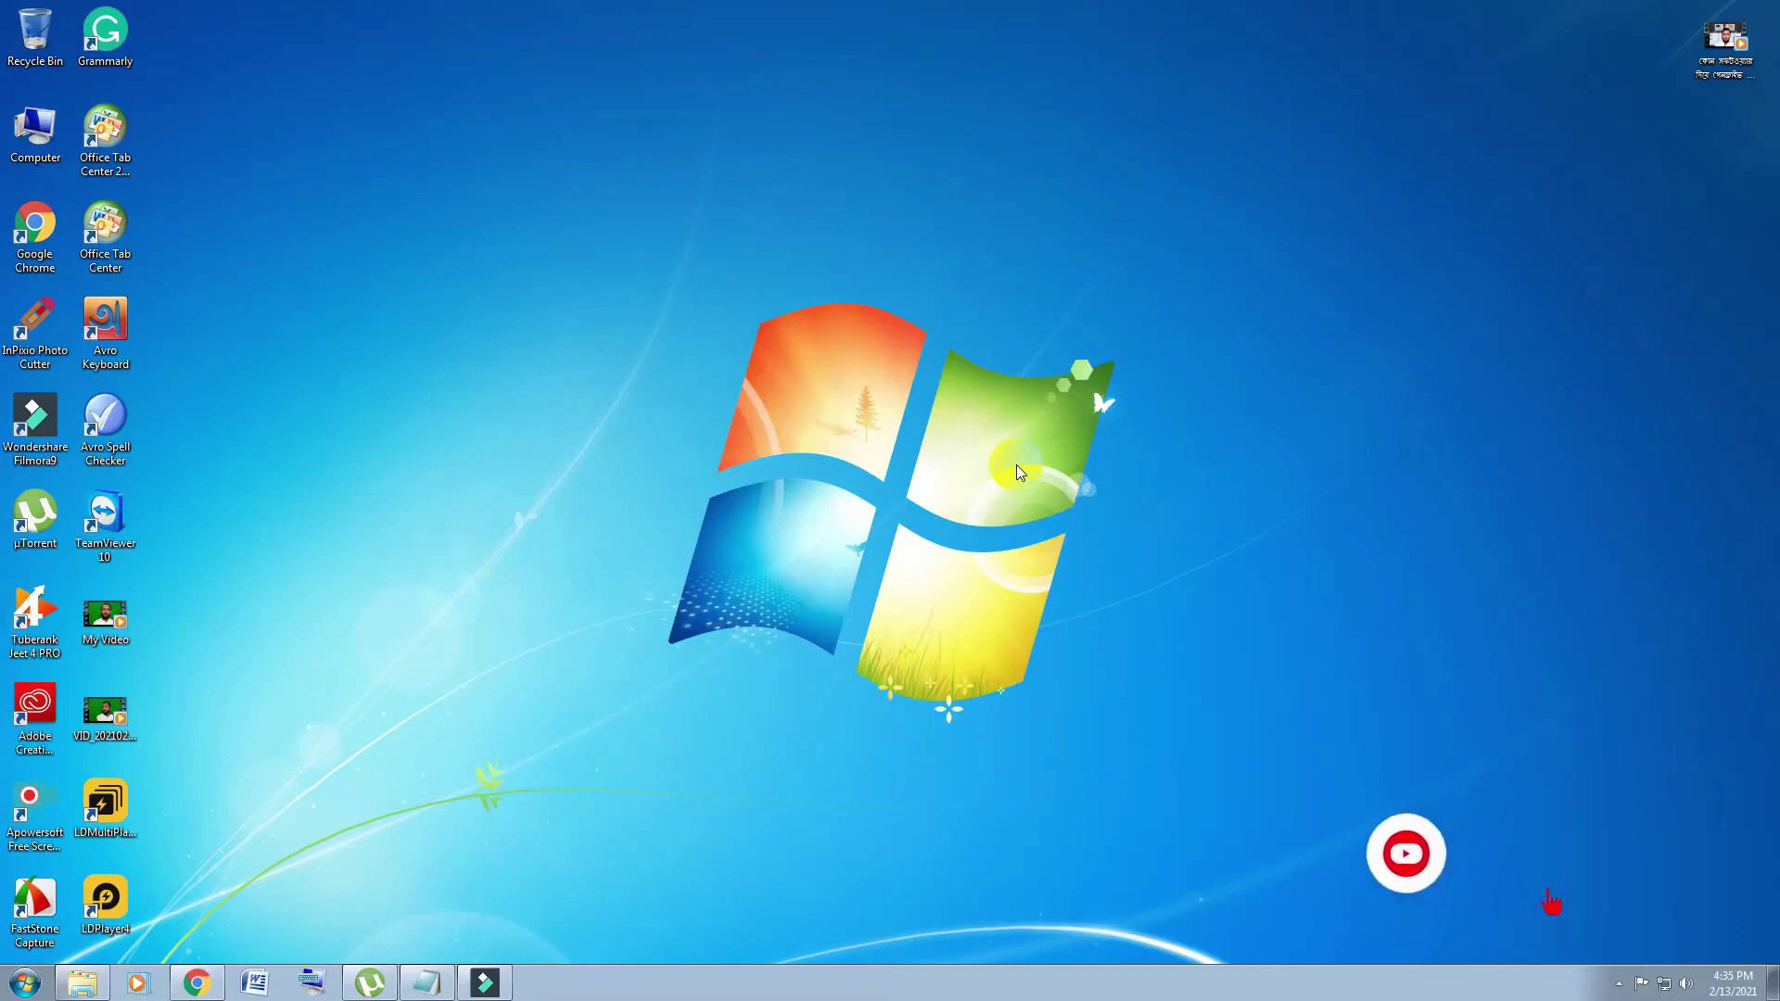
Refresh the desktop several times in a row.
right_click(1023, 37)
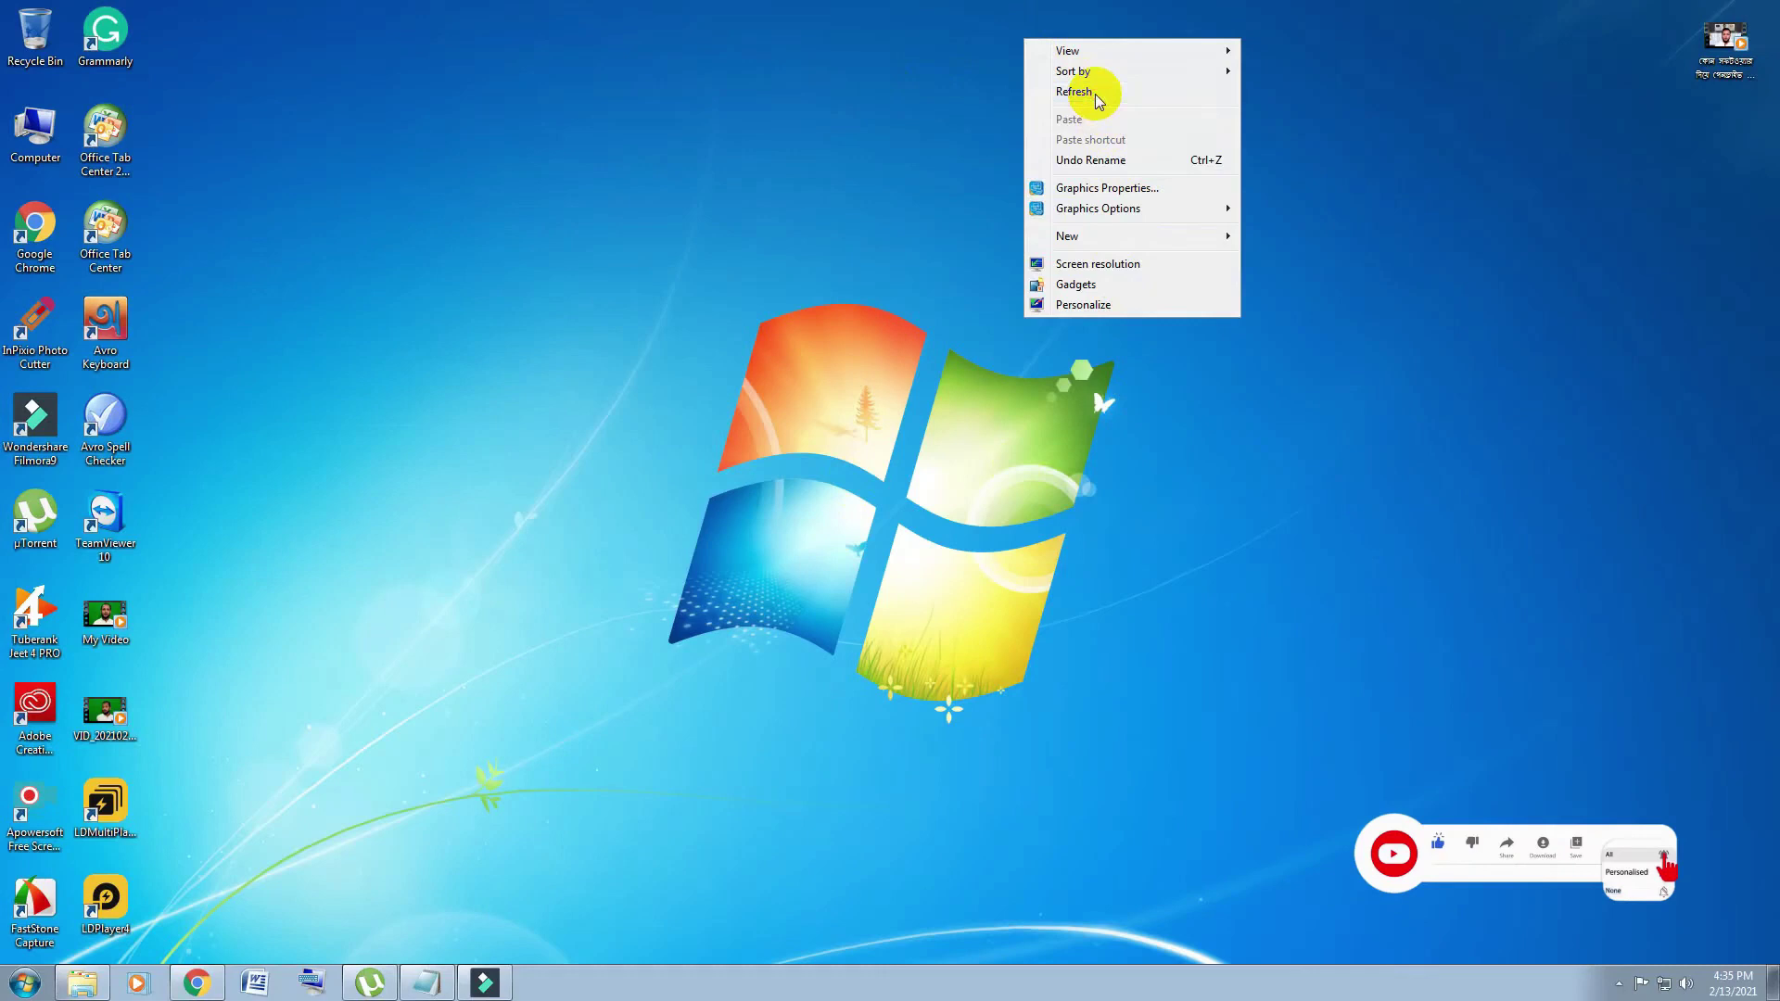
left_click(1096, 97)
right_click(970, 102)
left_click(1037, 160)
right_click(1009, 113)
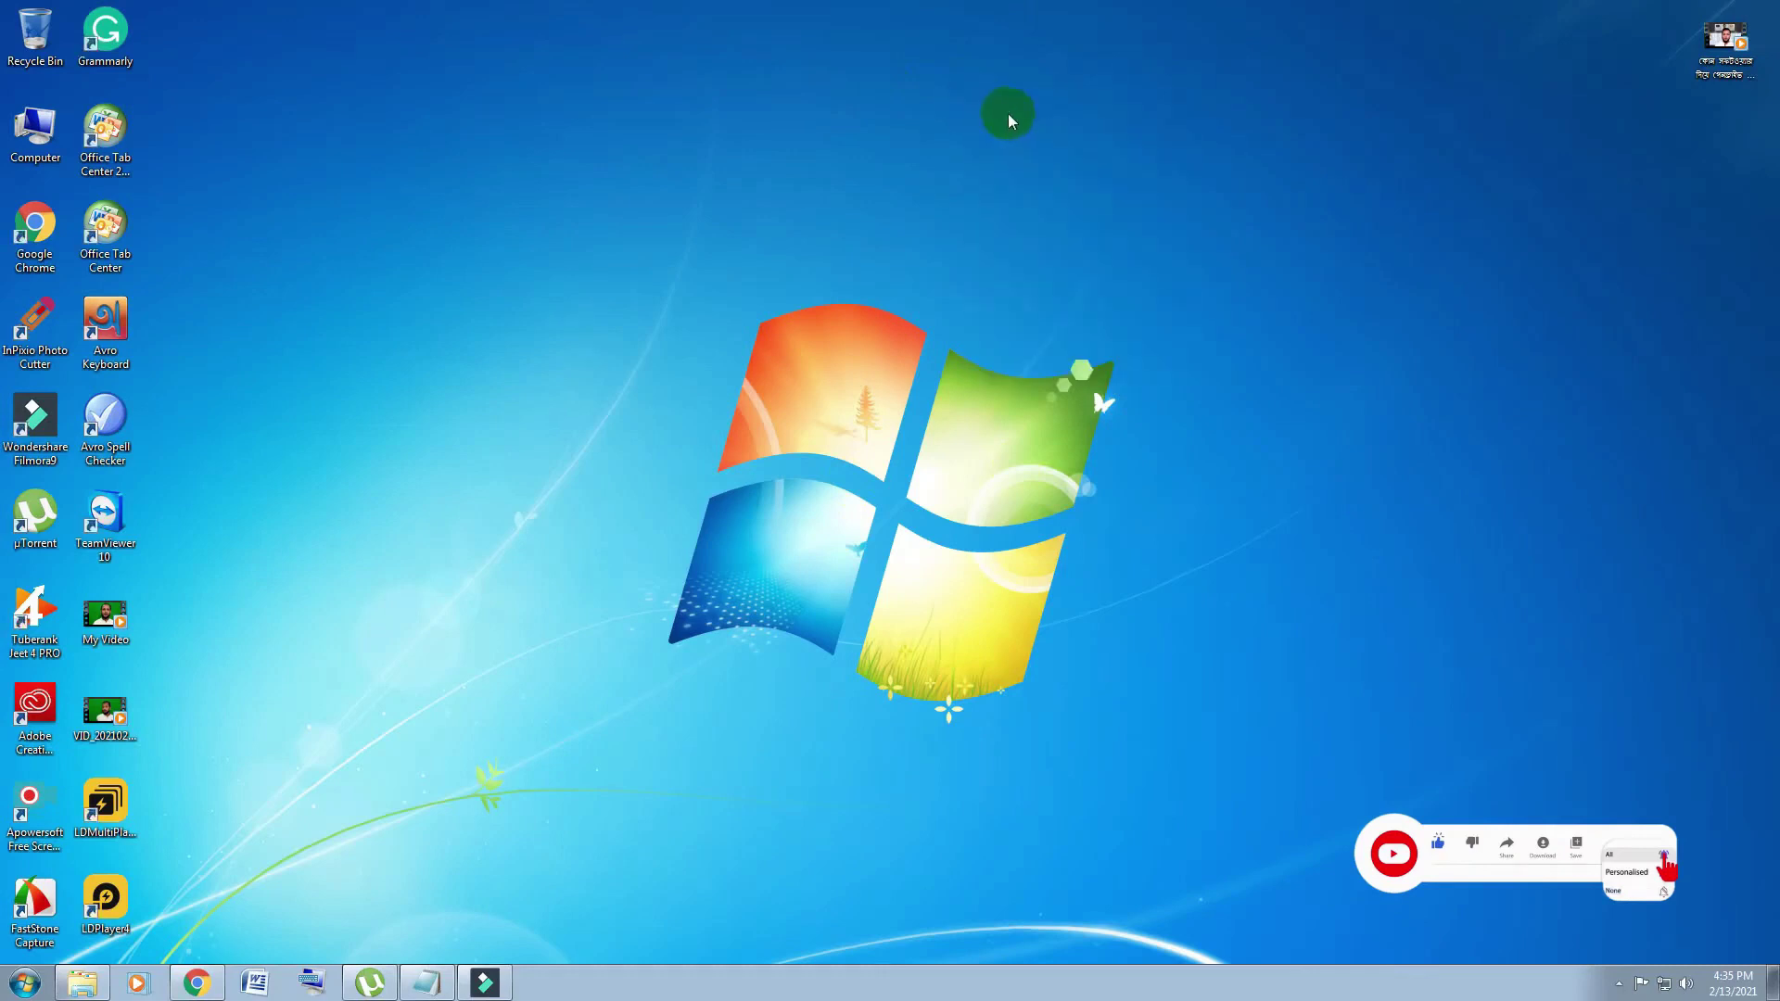
left_click(1060, 171)
right_click(1009, 102)
left_click(1058, 148)
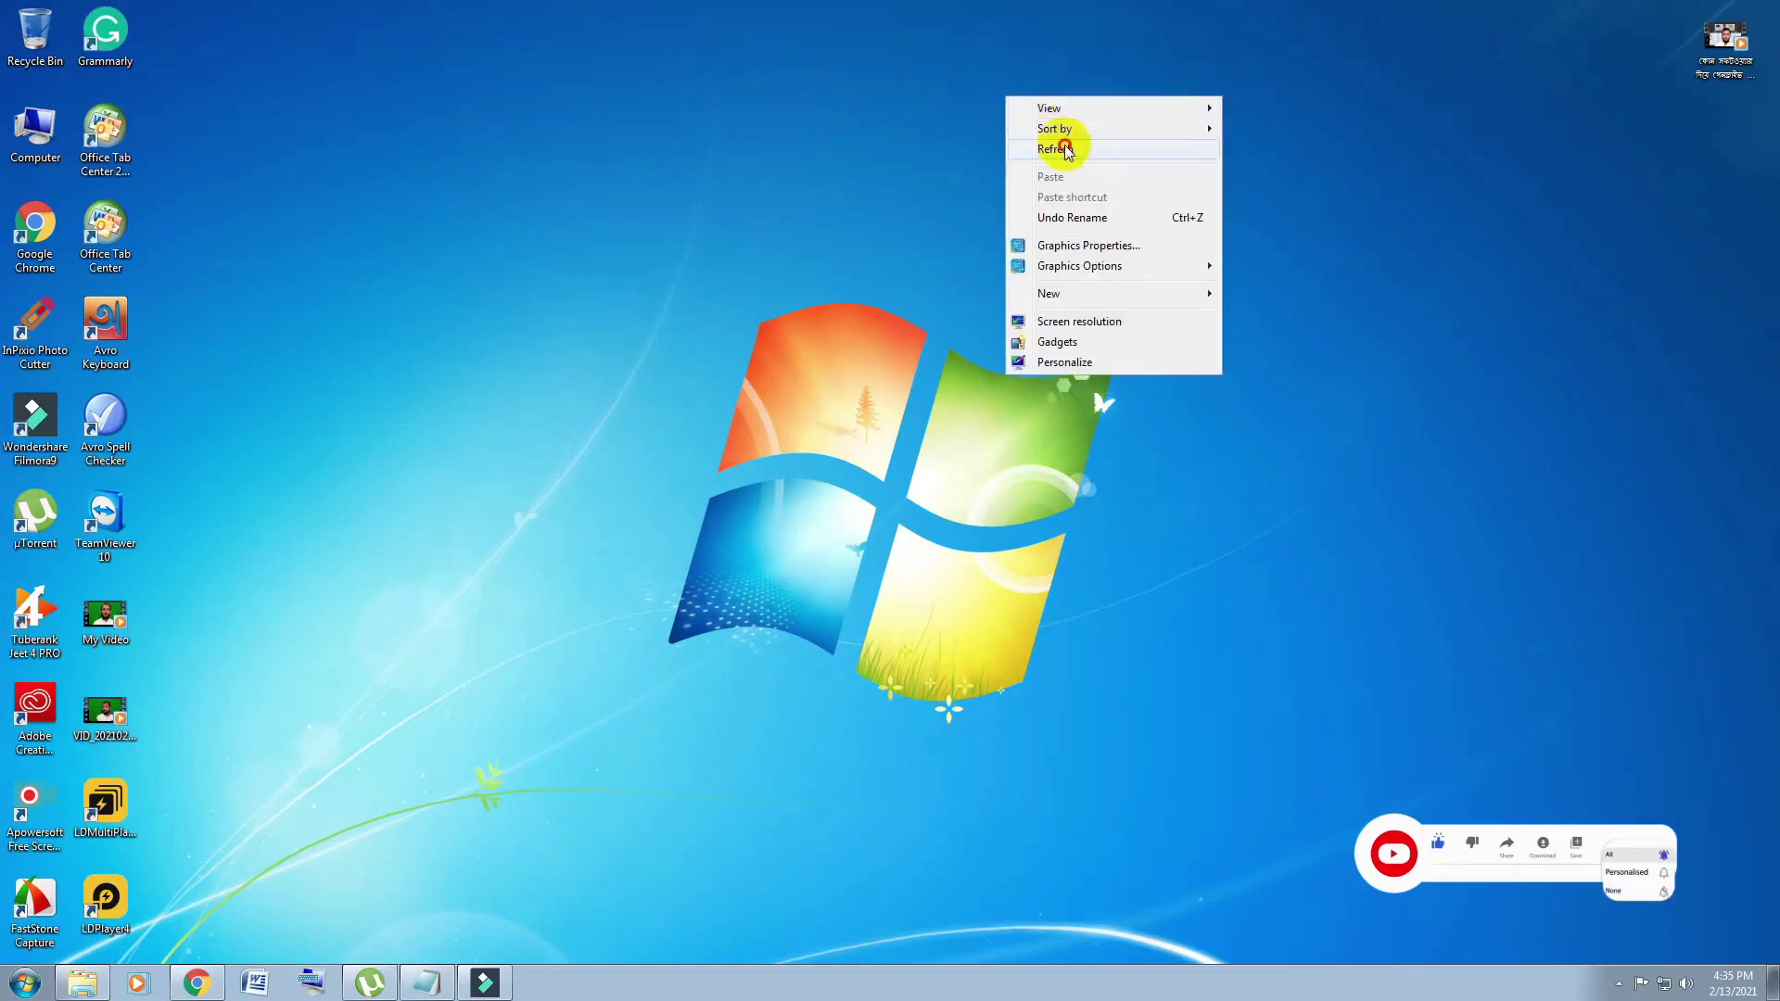
right_click(1003, 76)
left_click(1064, 131)
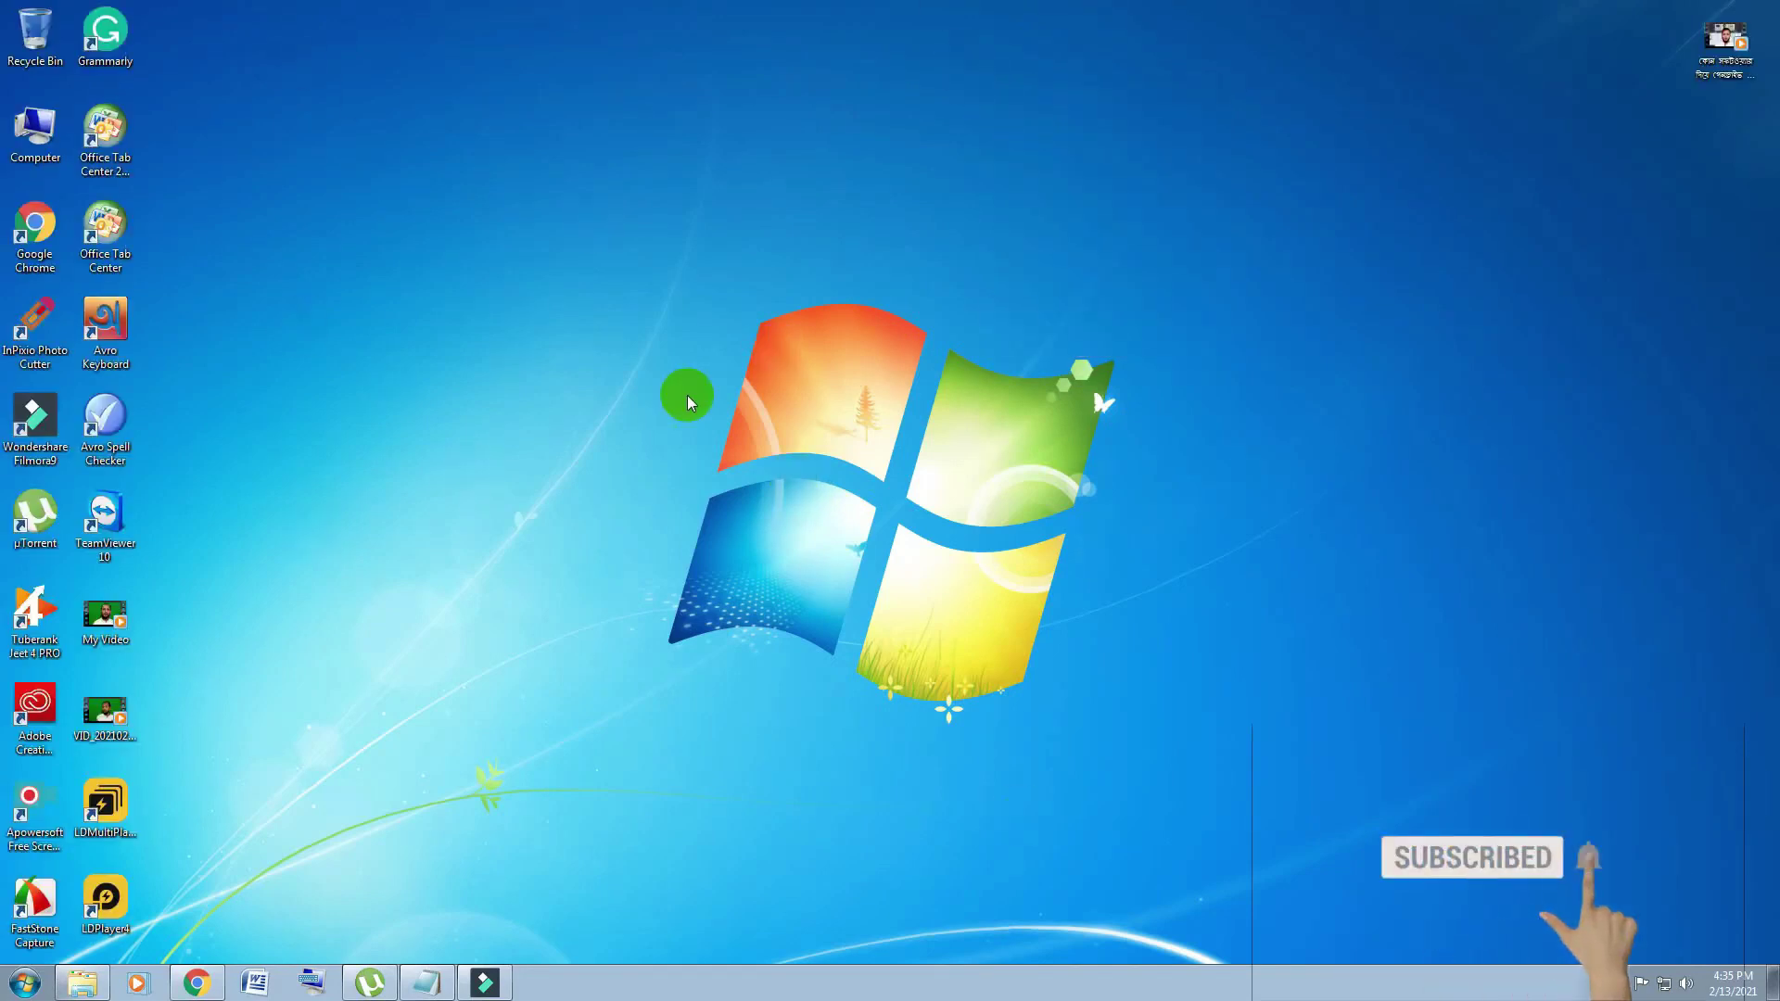
right_click(547, 163)
key("Escape")
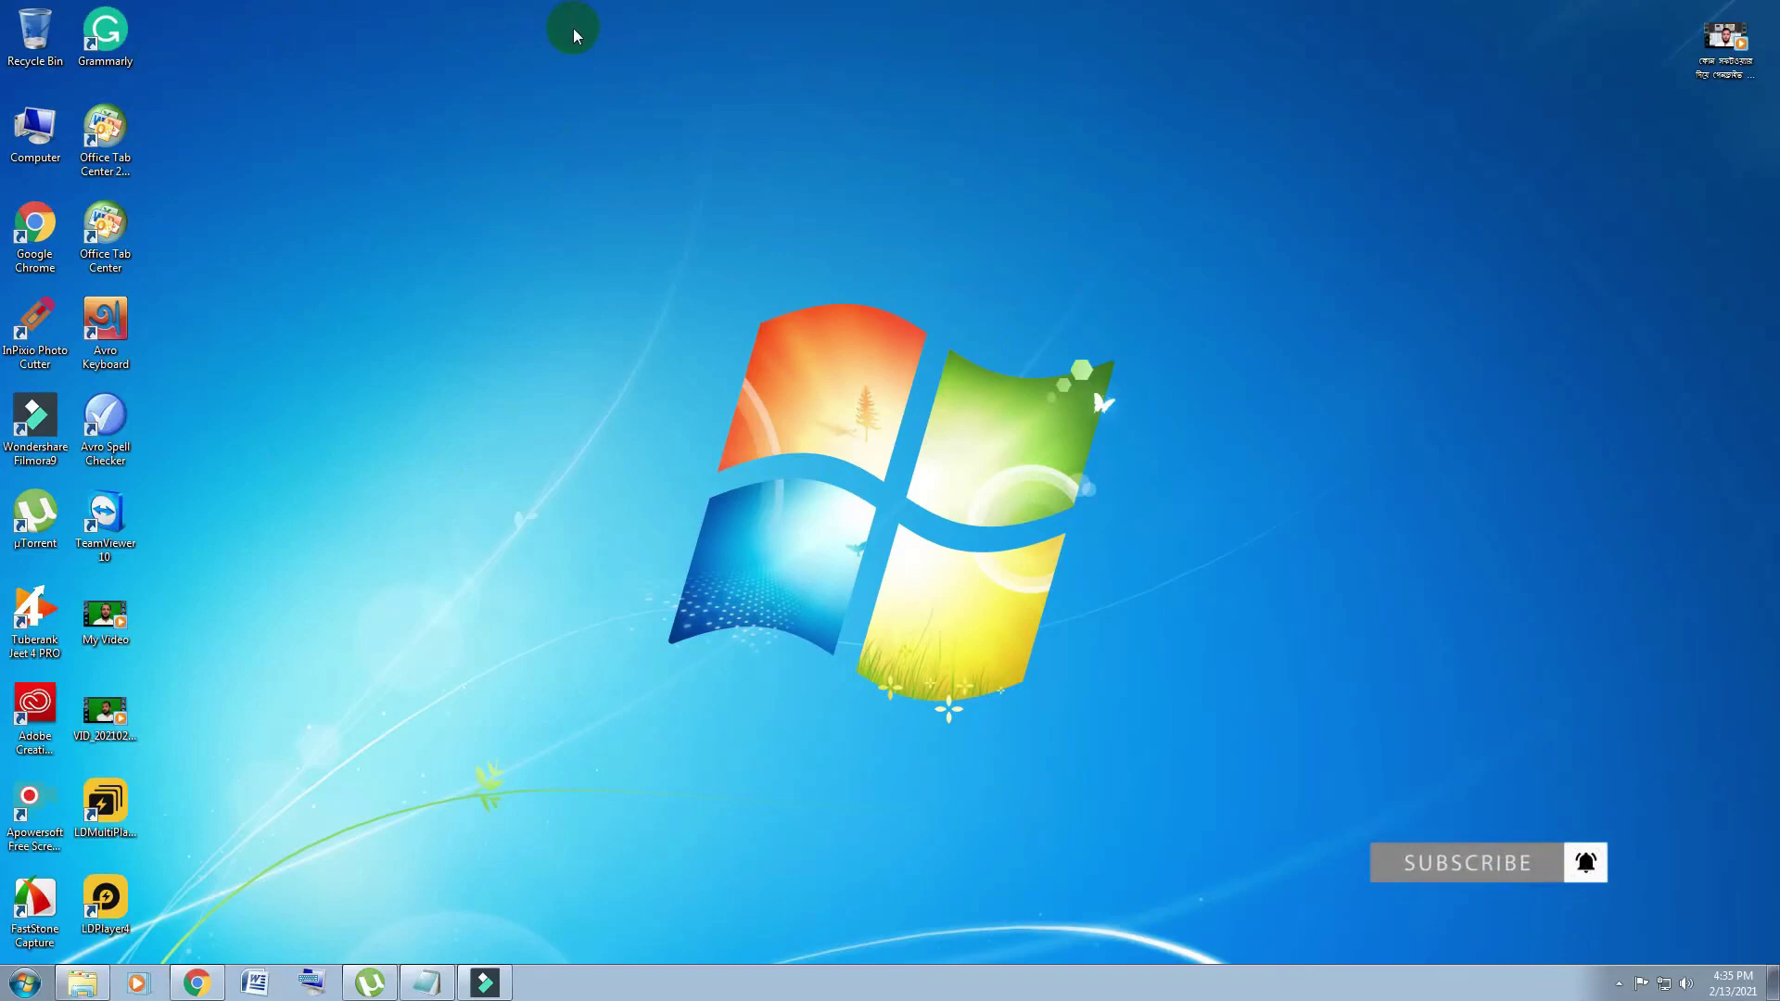
Open the management console for this computer and expand Windows Logs under Event Viewer.
right_click(35, 127)
left_click(127, 151)
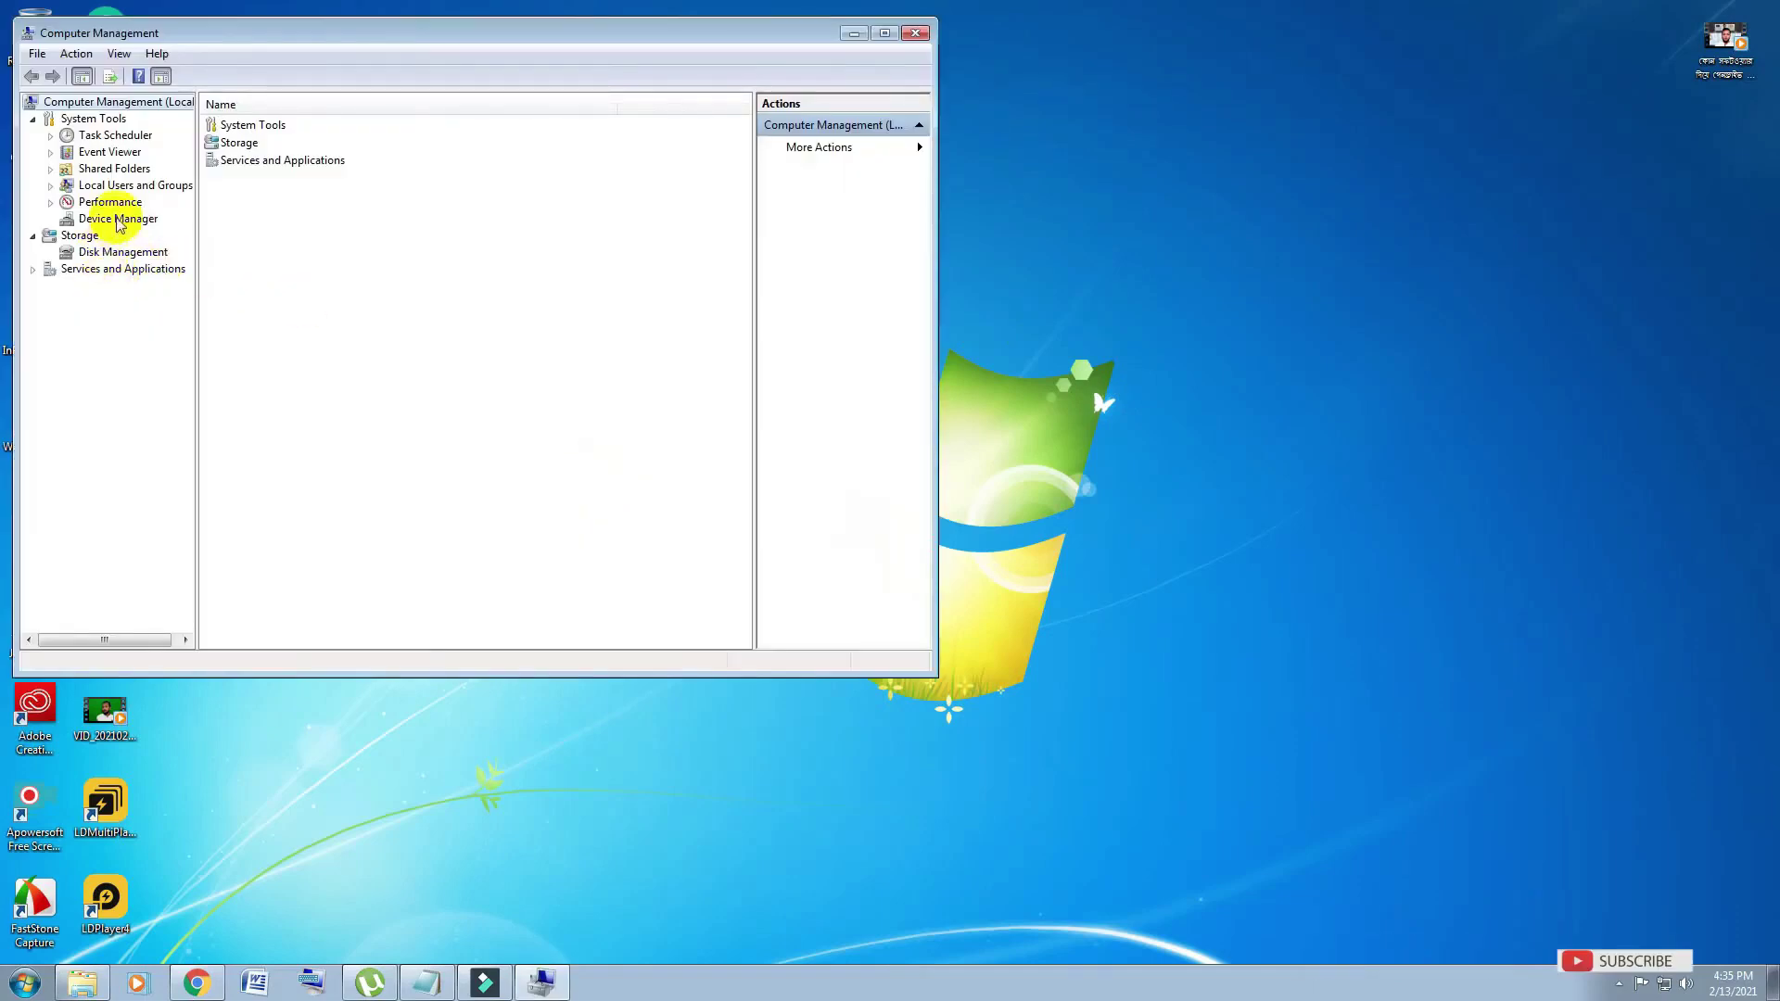
double_click(141, 154)
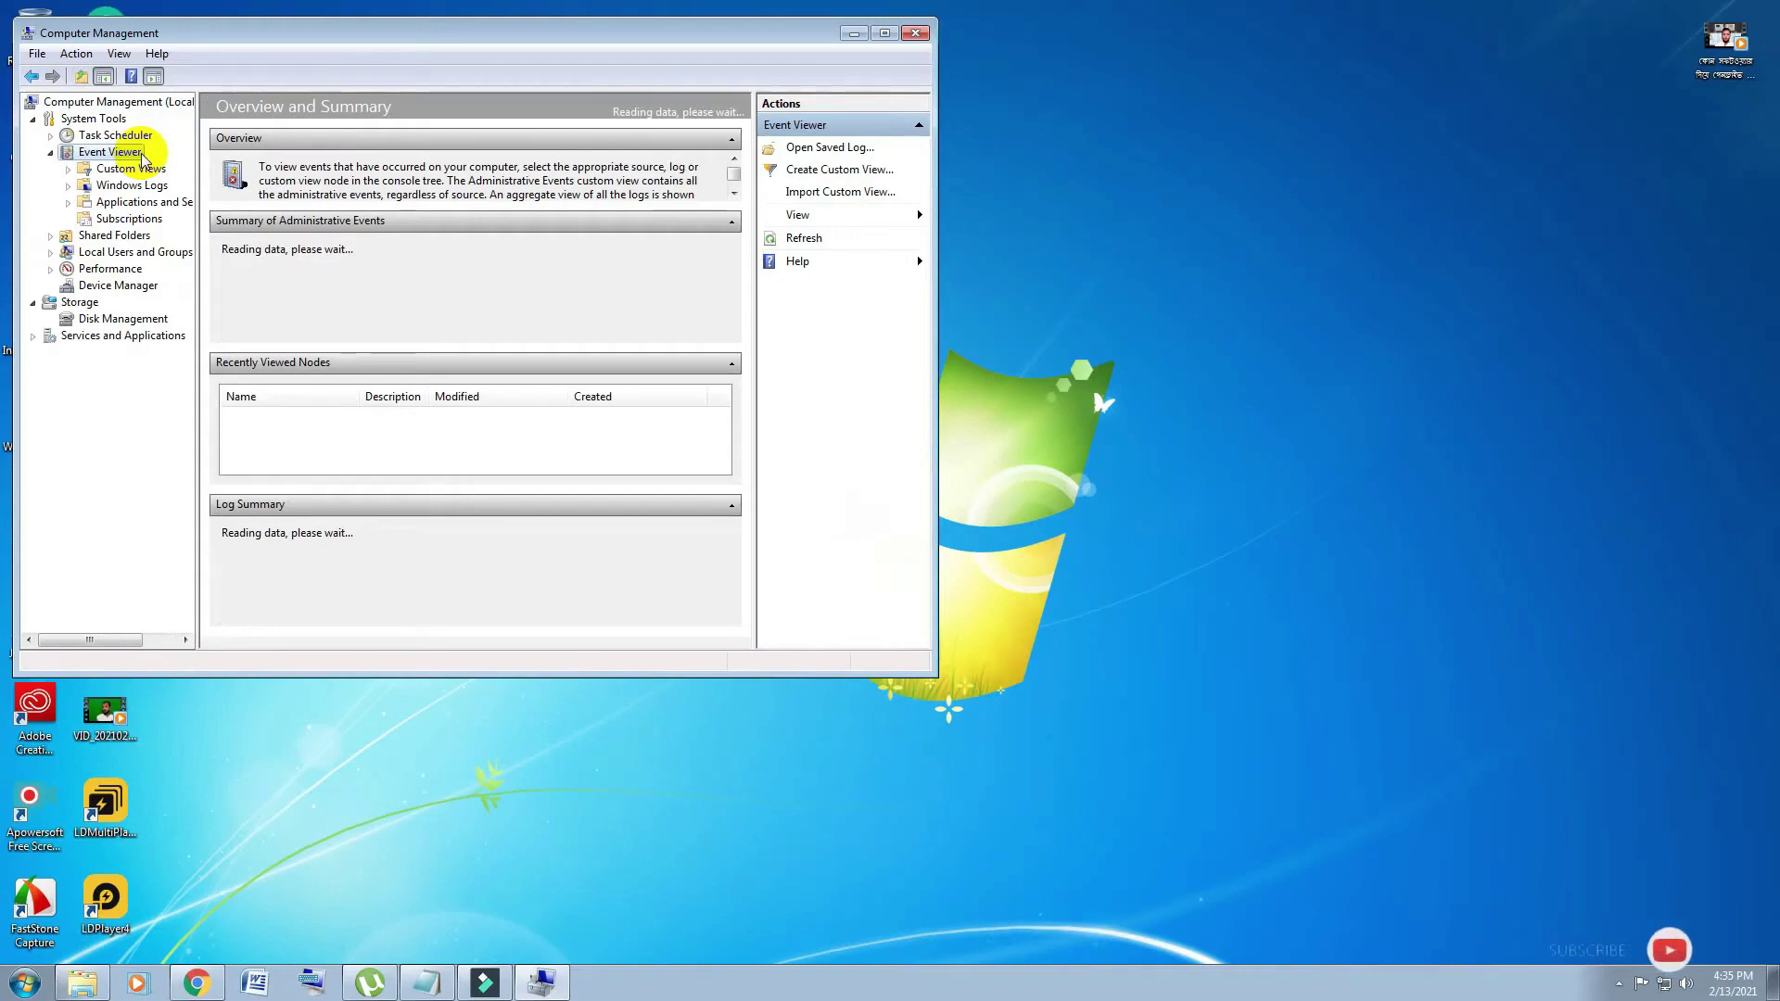
double_click(133, 187)
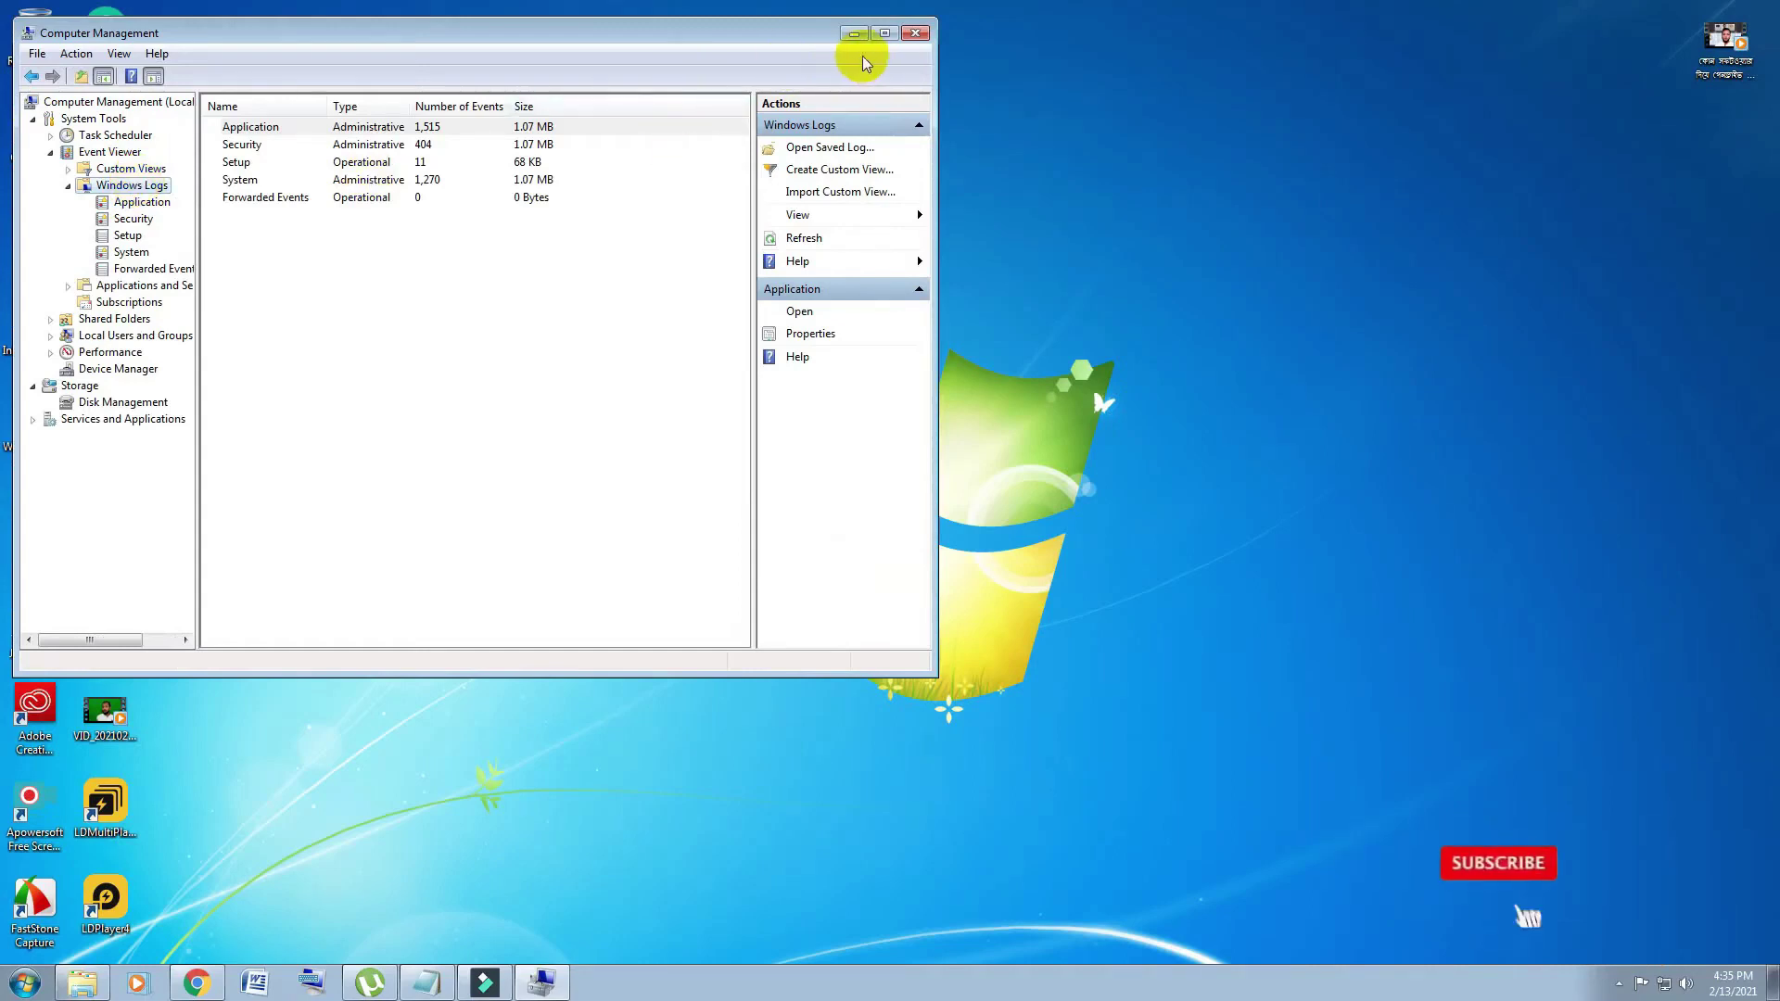
Clear the Application log under Windows Logs without saving its contents.
left_click(163, 209)
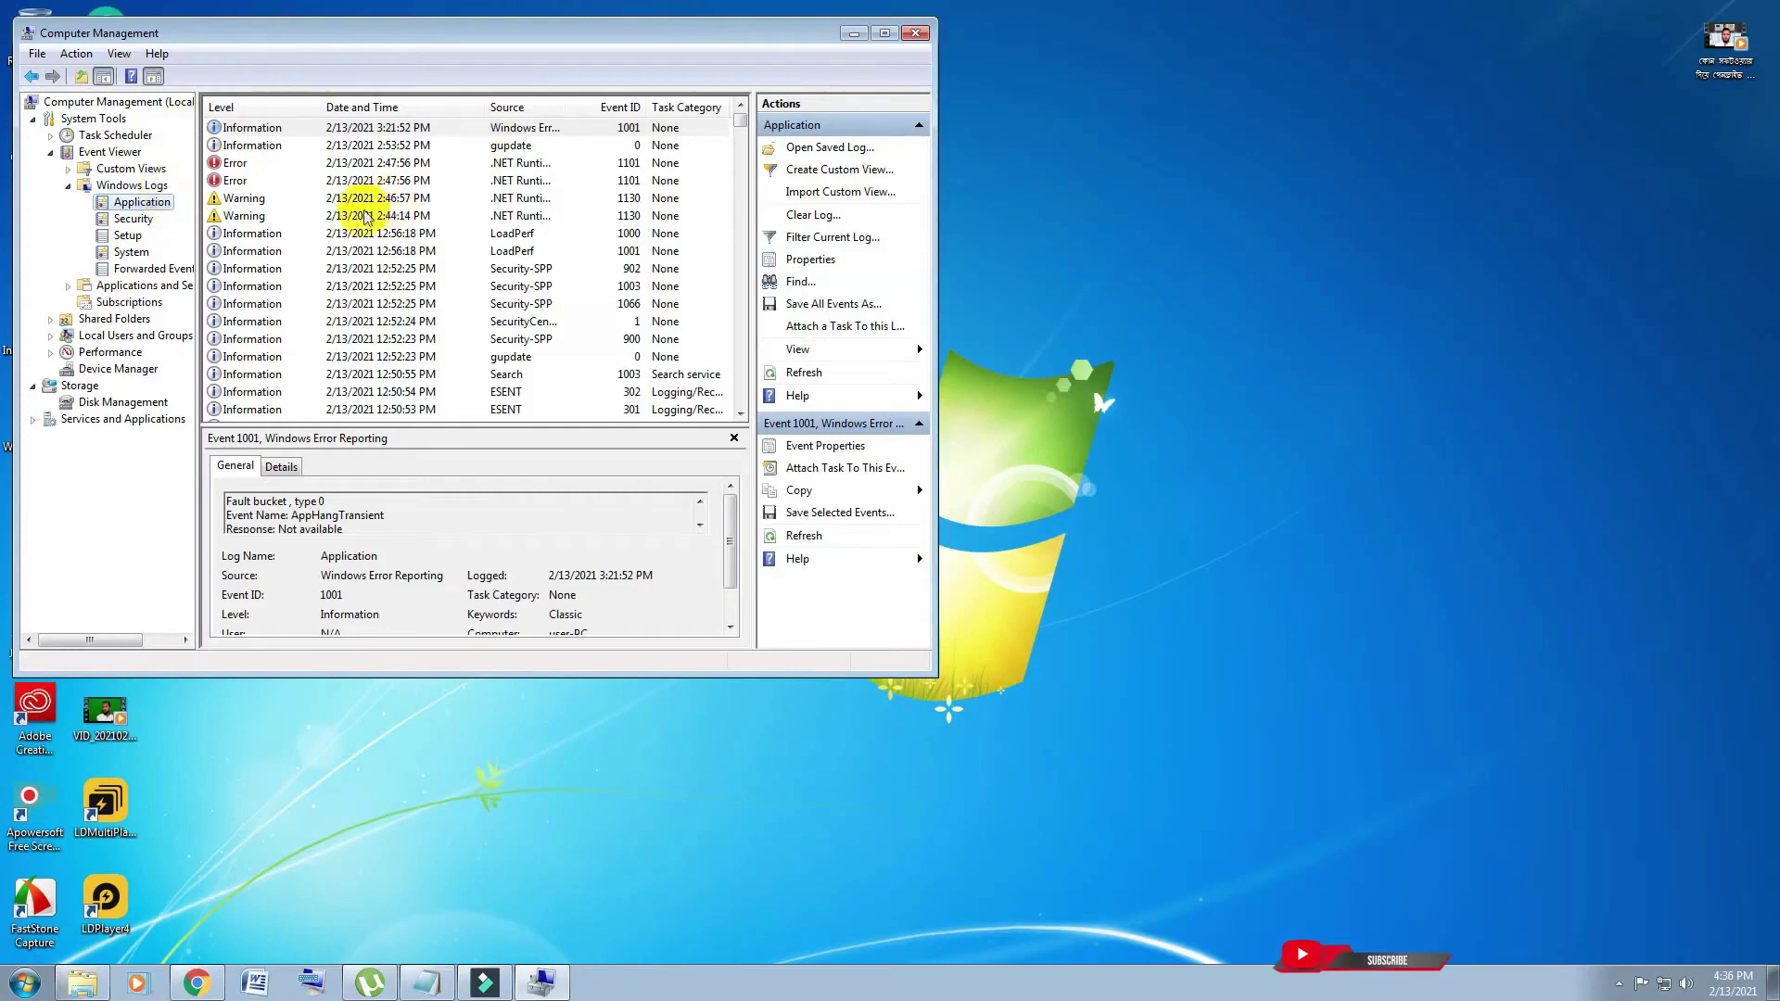
right_click(165, 206)
left_click(234, 278)
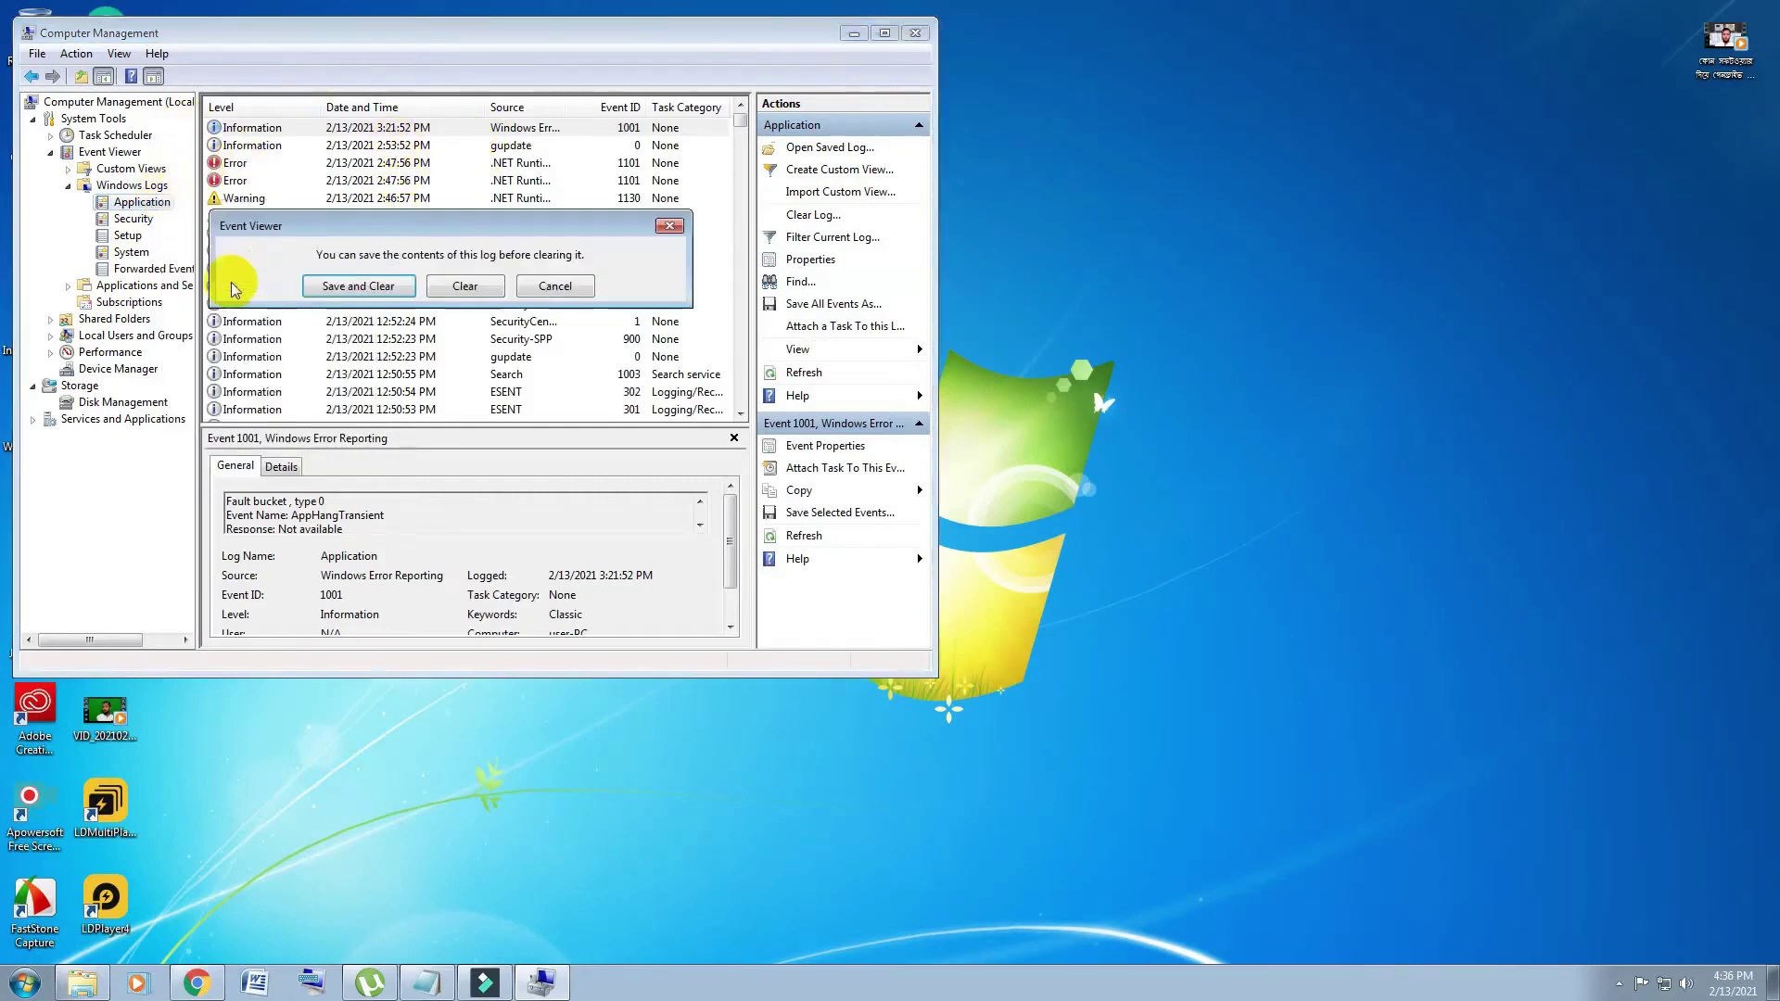
left_click(487, 297)
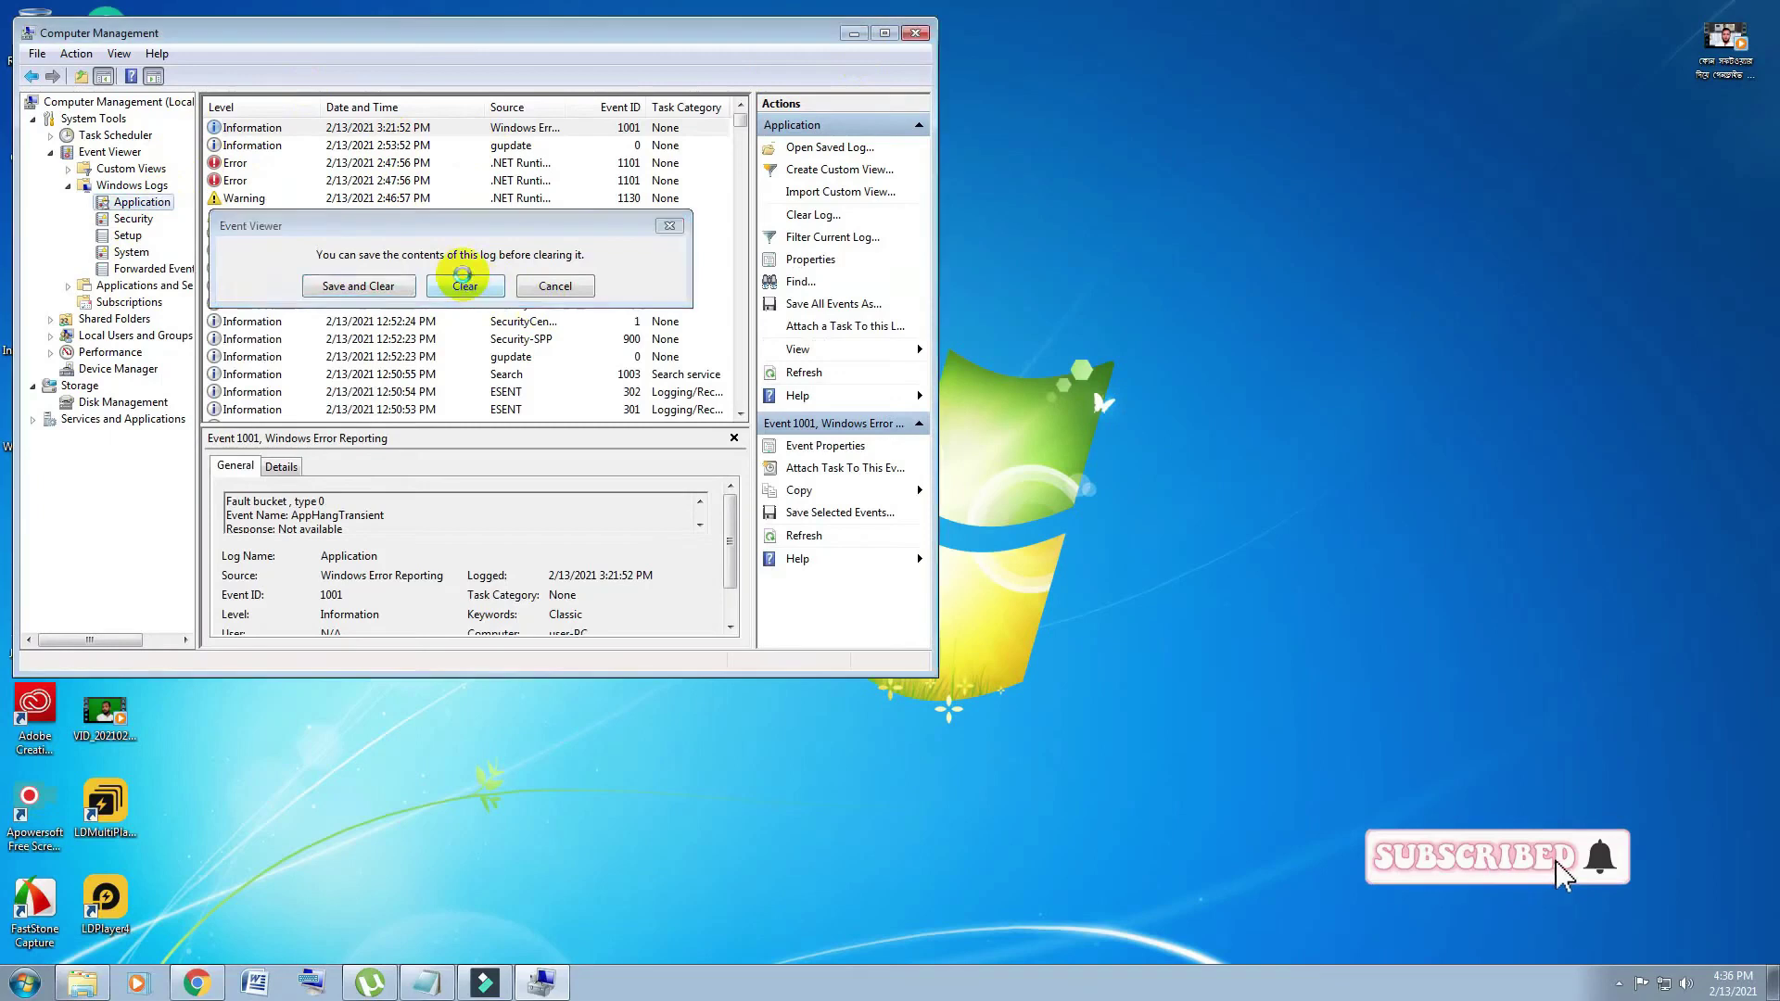
Clear the Security log and the Setup log under Windows Logs without saving their contents.
left_click(134, 219)
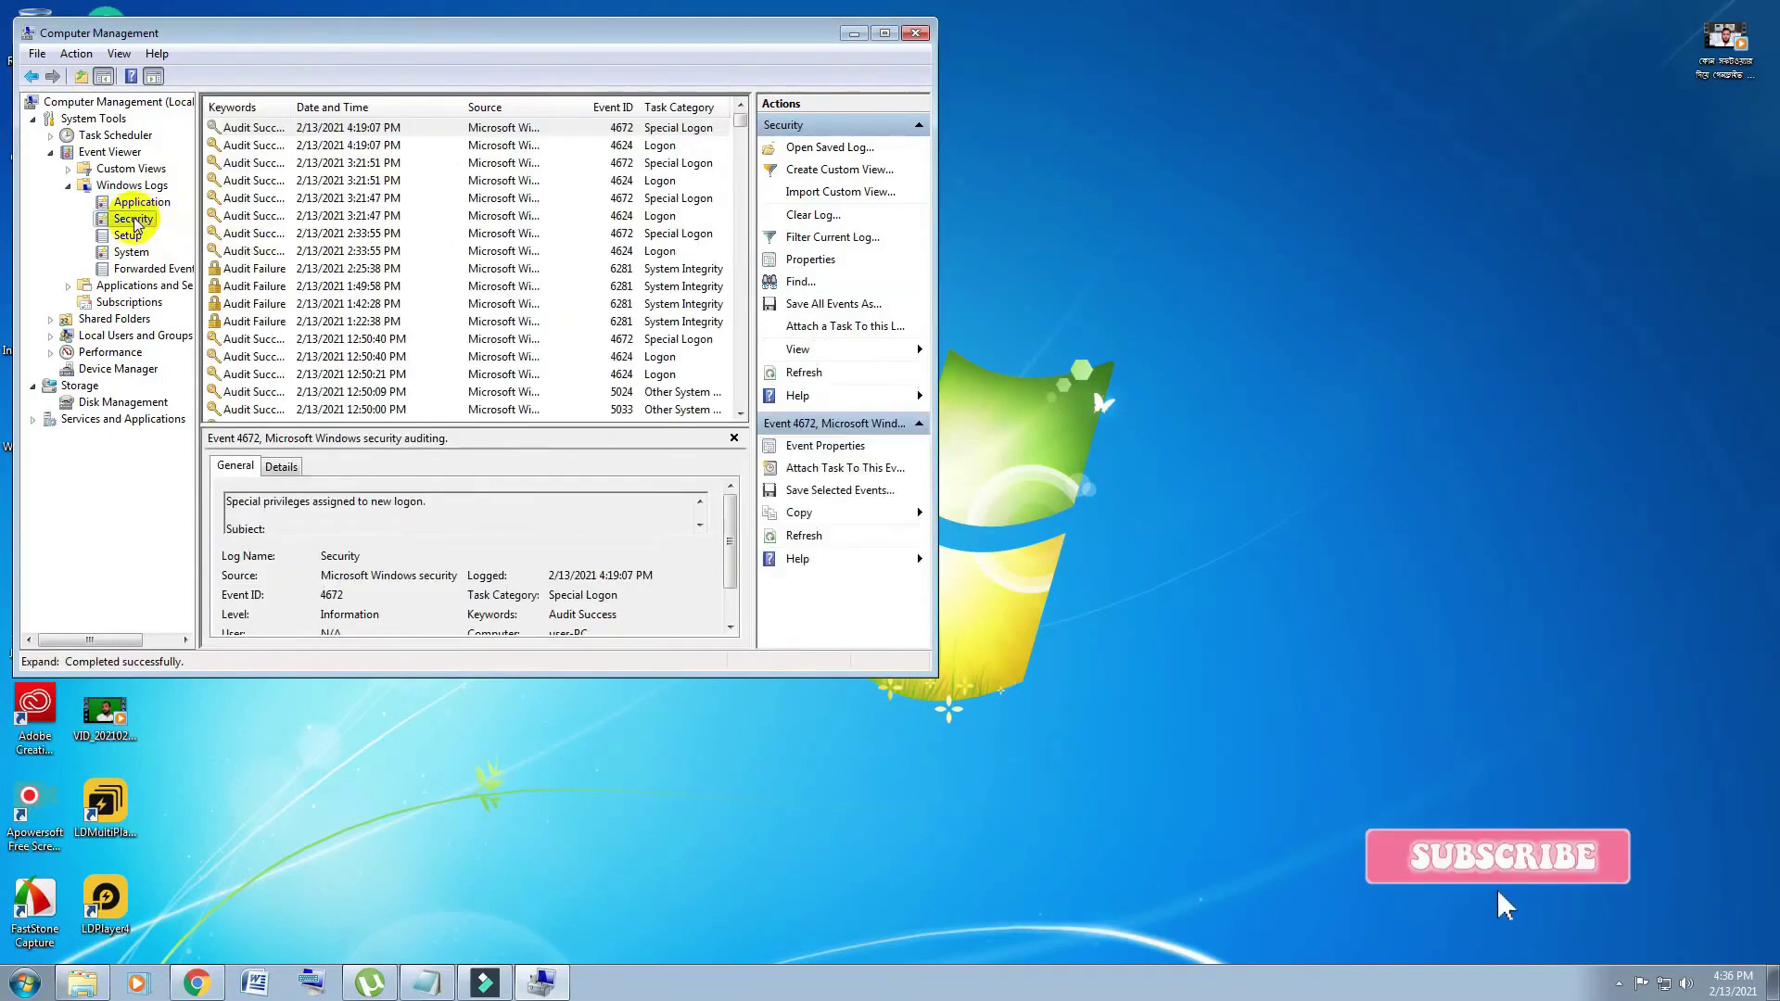
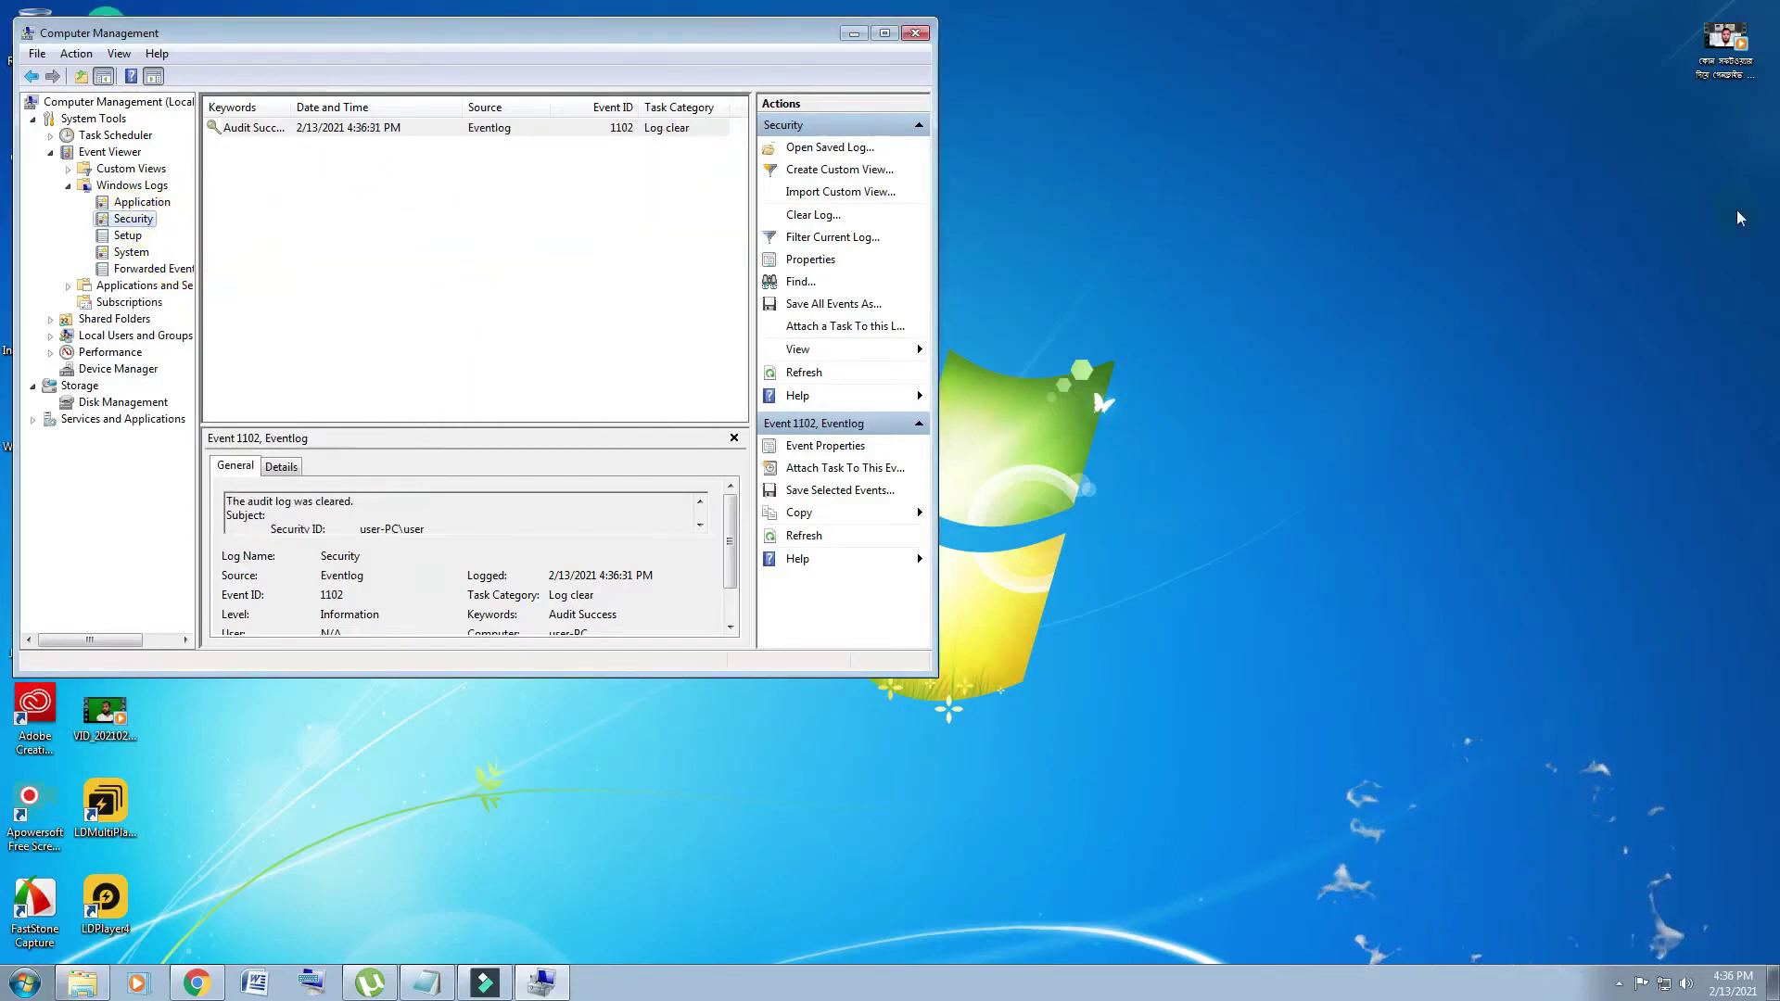
left_click(129, 235)
right_click(139, 237)
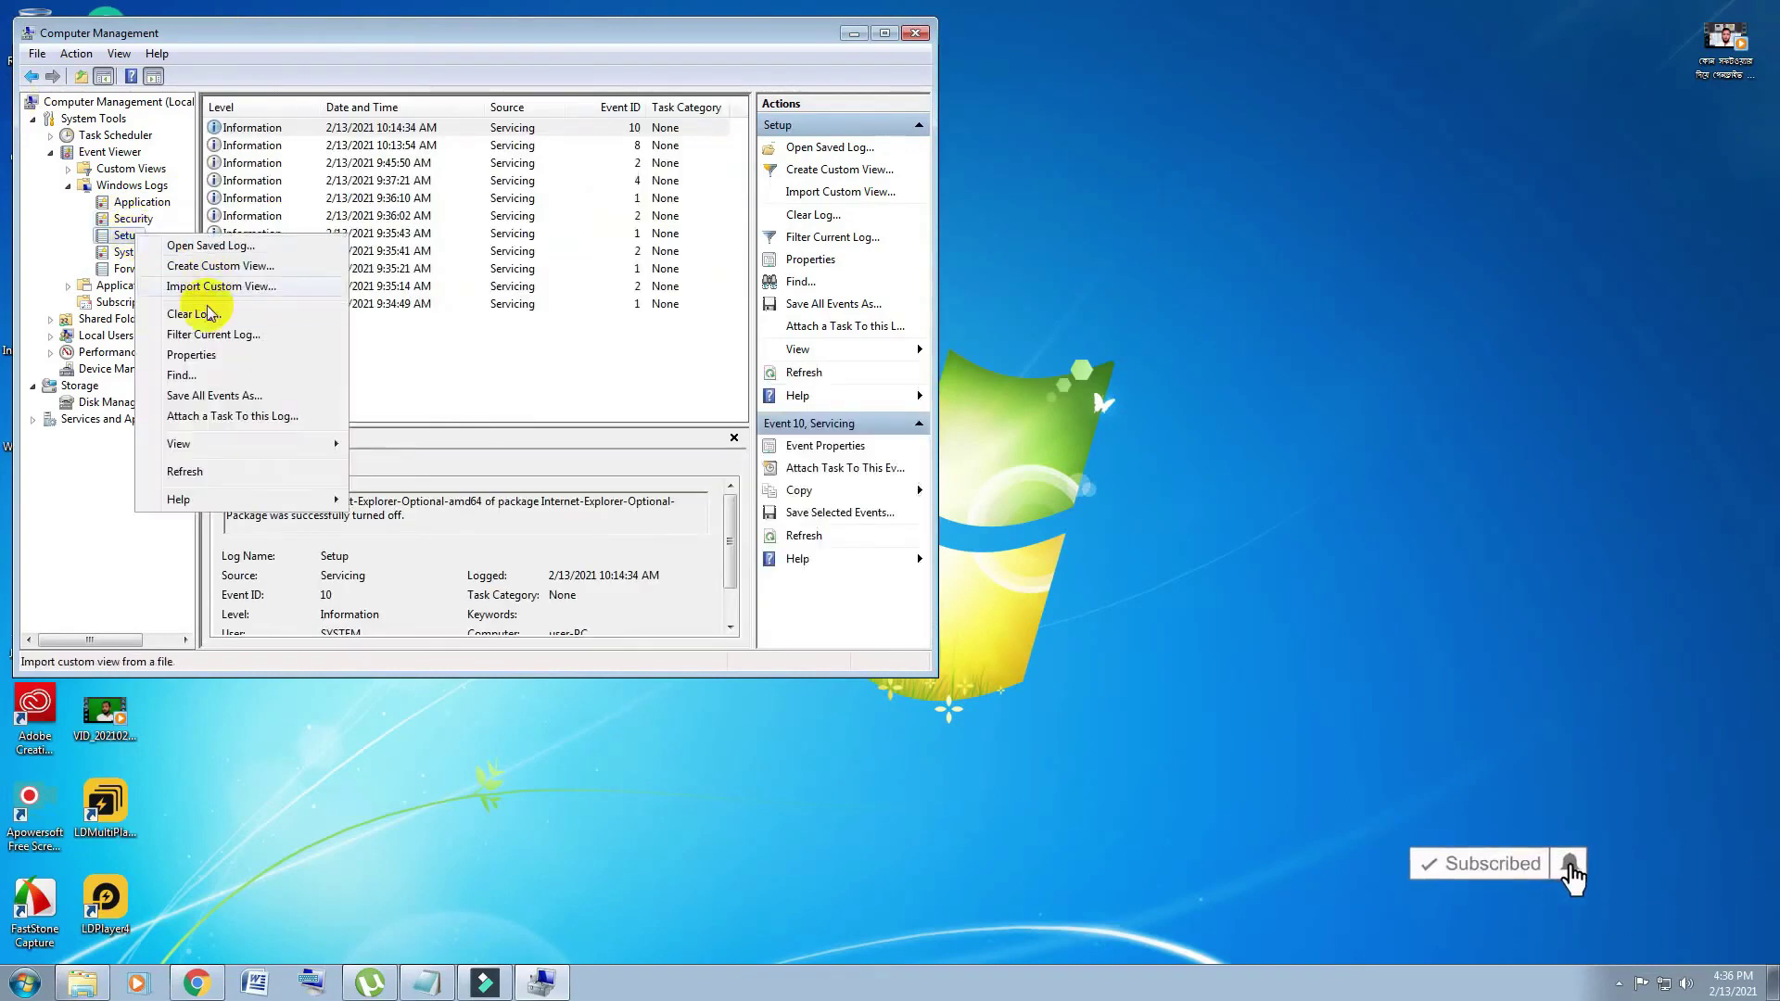
left_click(218, 314)
left_click(301, 106)
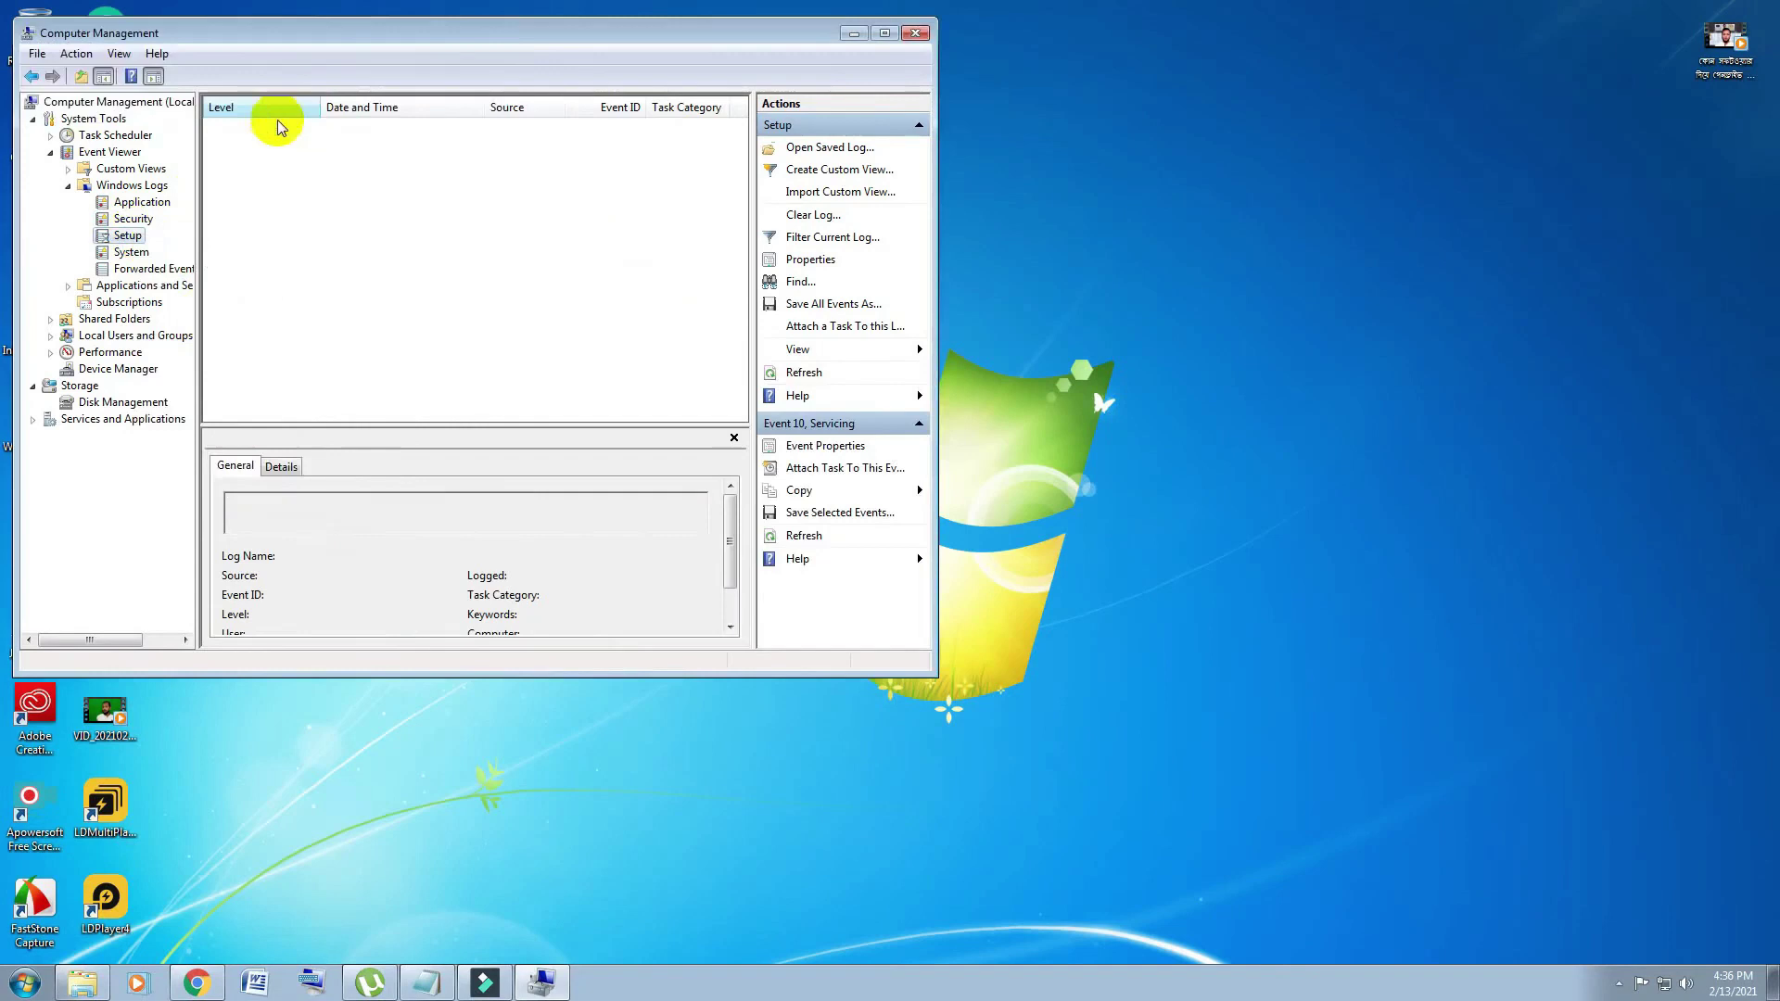
Clear the System log under Windows Logs without saving its contents.
left_click(139, 253)
right_click(140, 253)
left_click(218, 331)
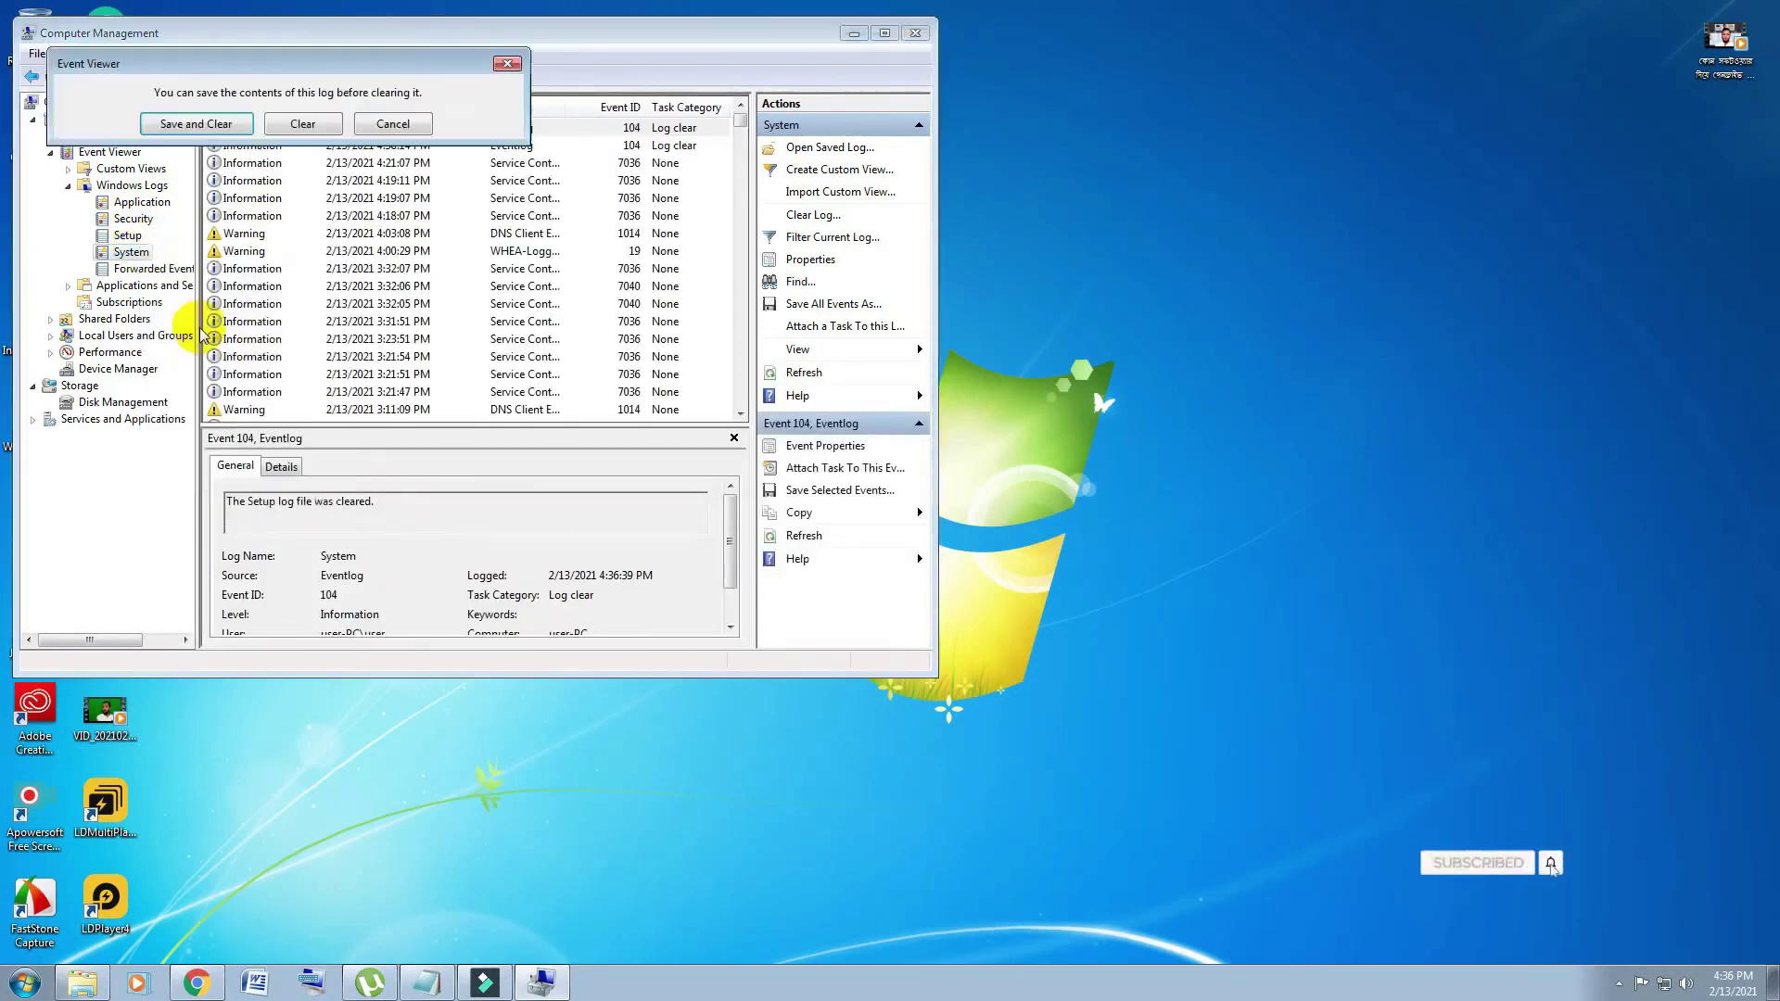
left_click(303, 125)
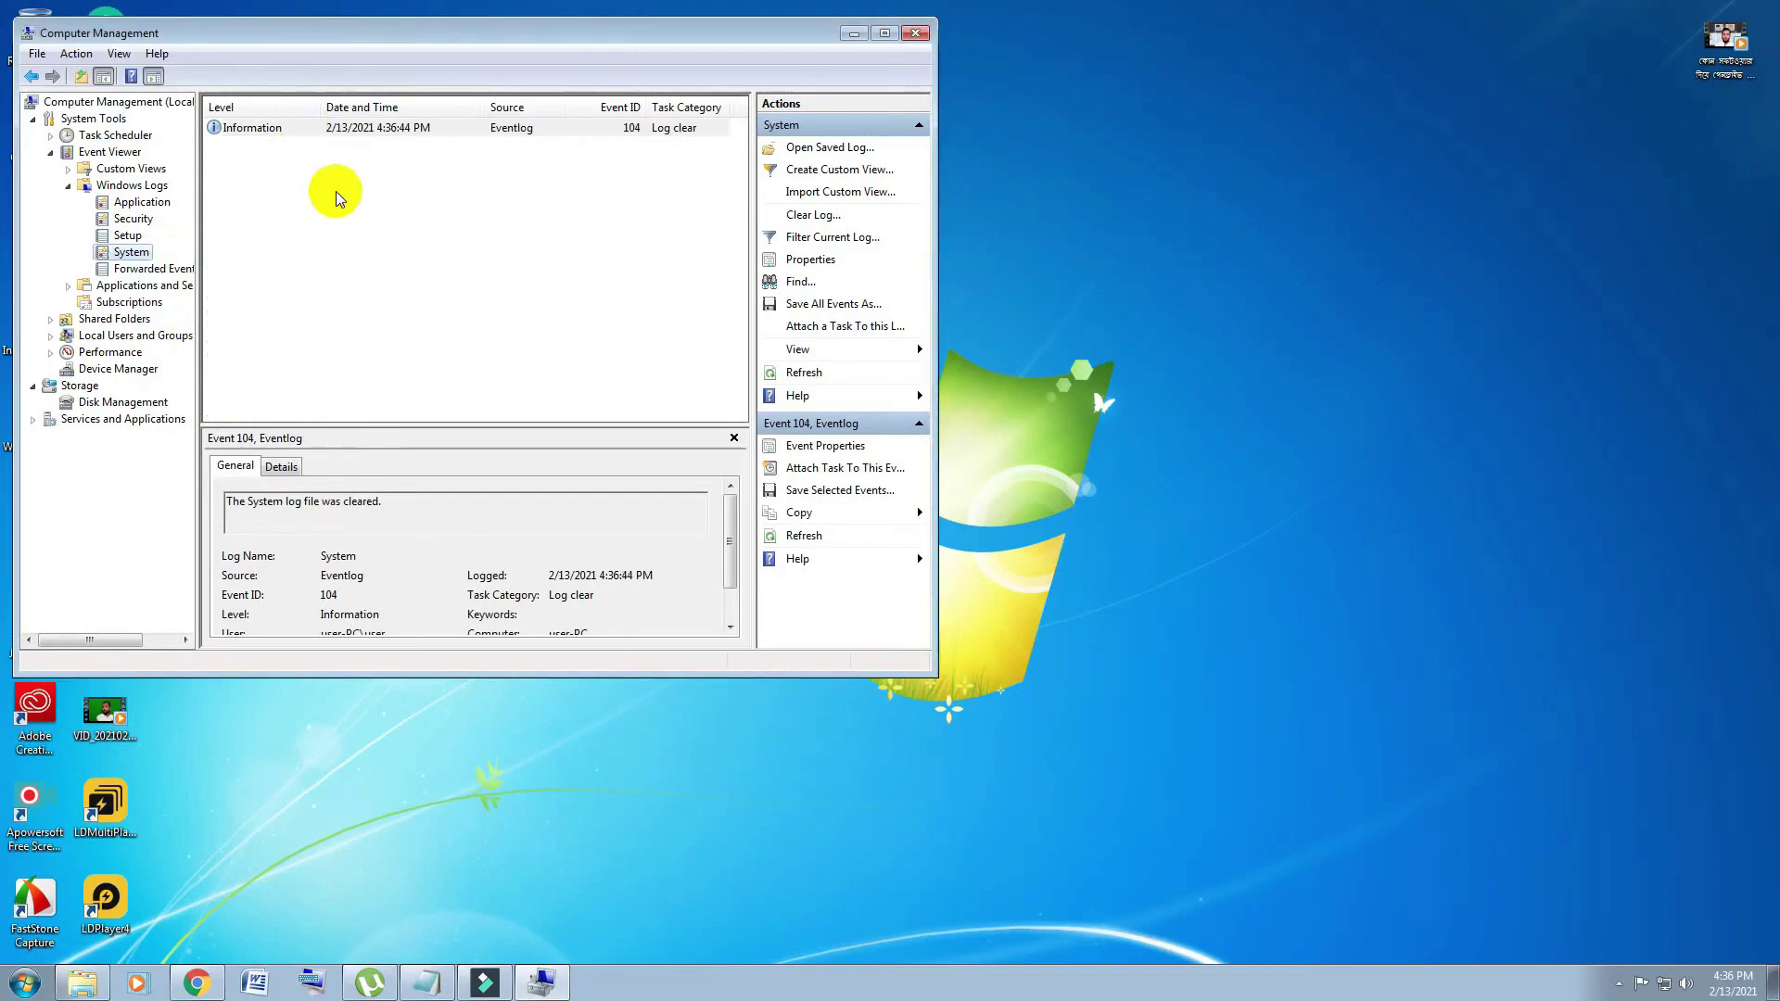
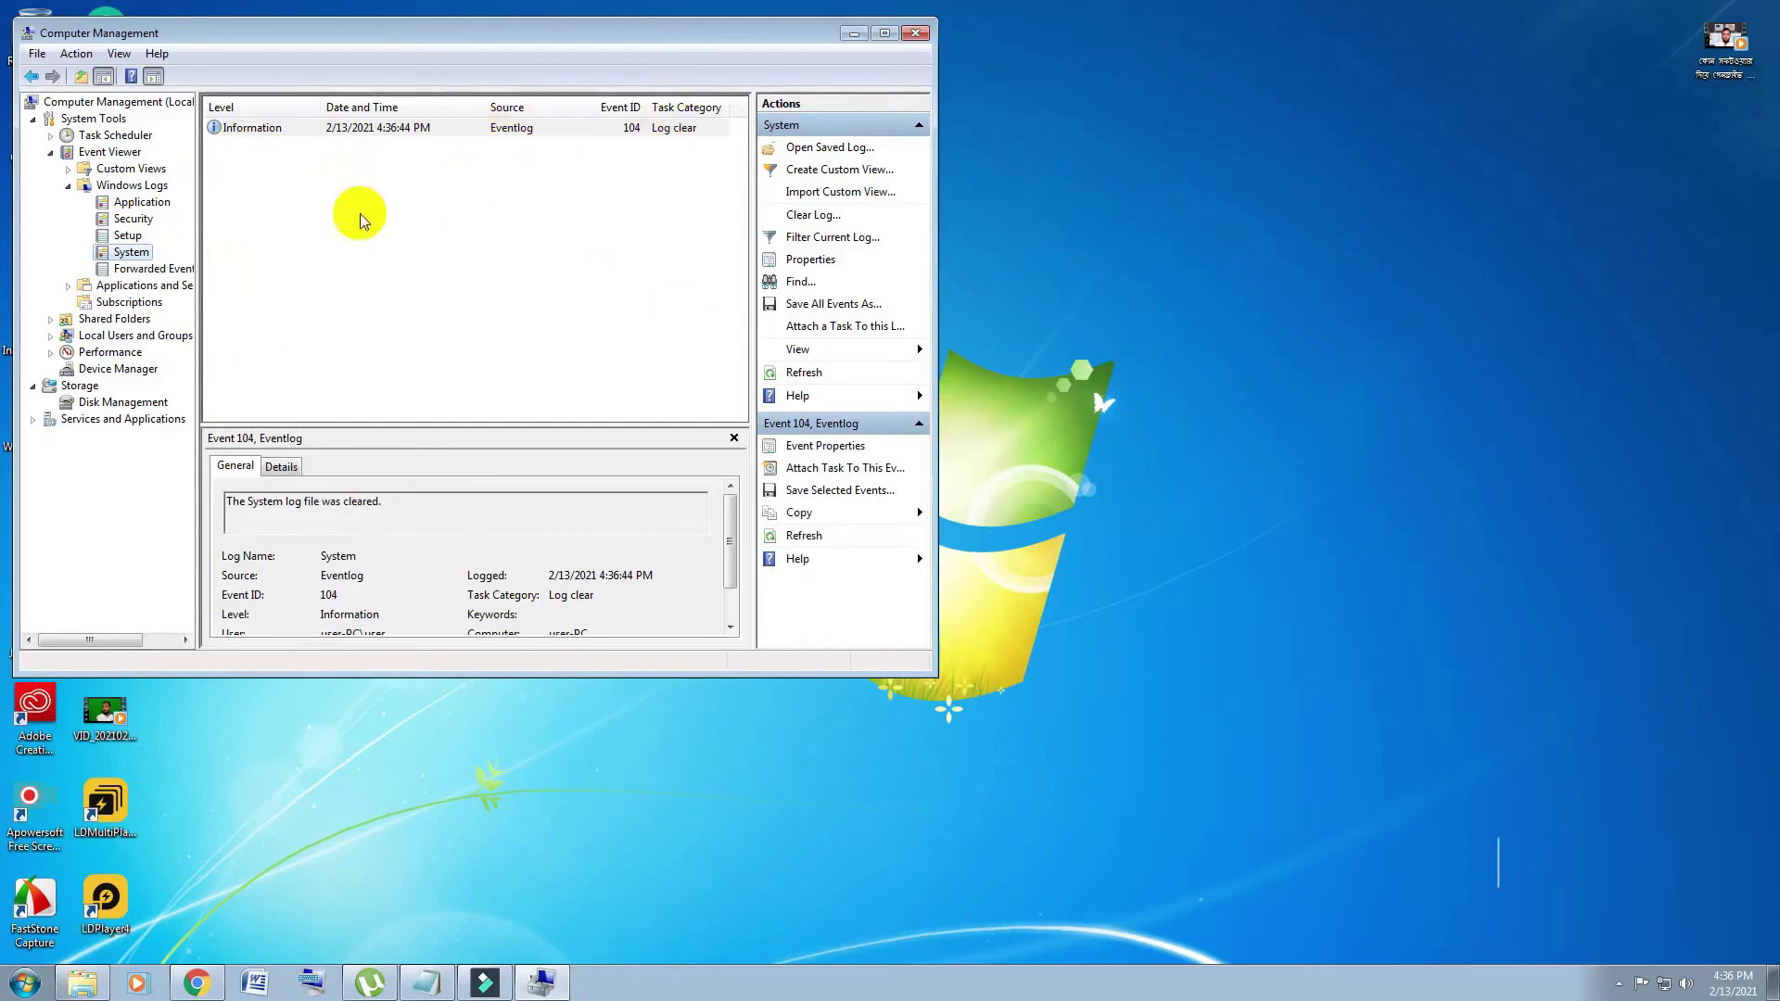
In the Services list under Services and Applications, set the Windows Update service's startup type to Disabled and stop the service.
left_click(119, 420)
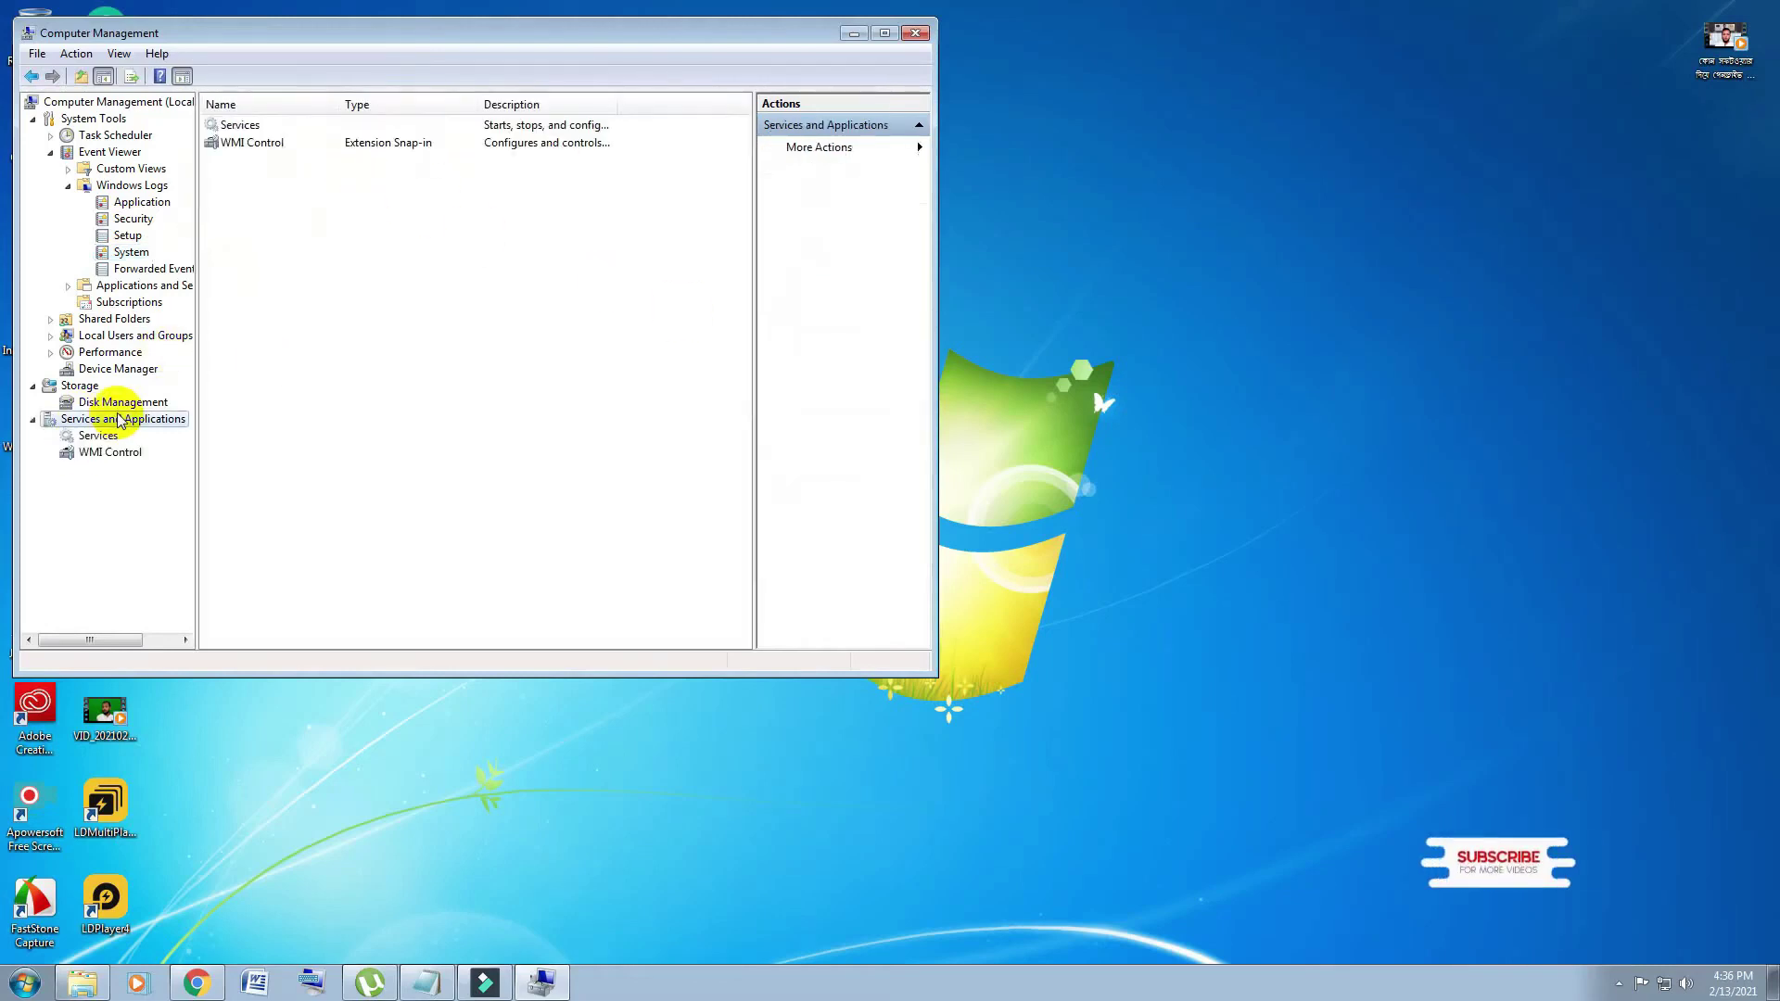
left_click(97, 435)
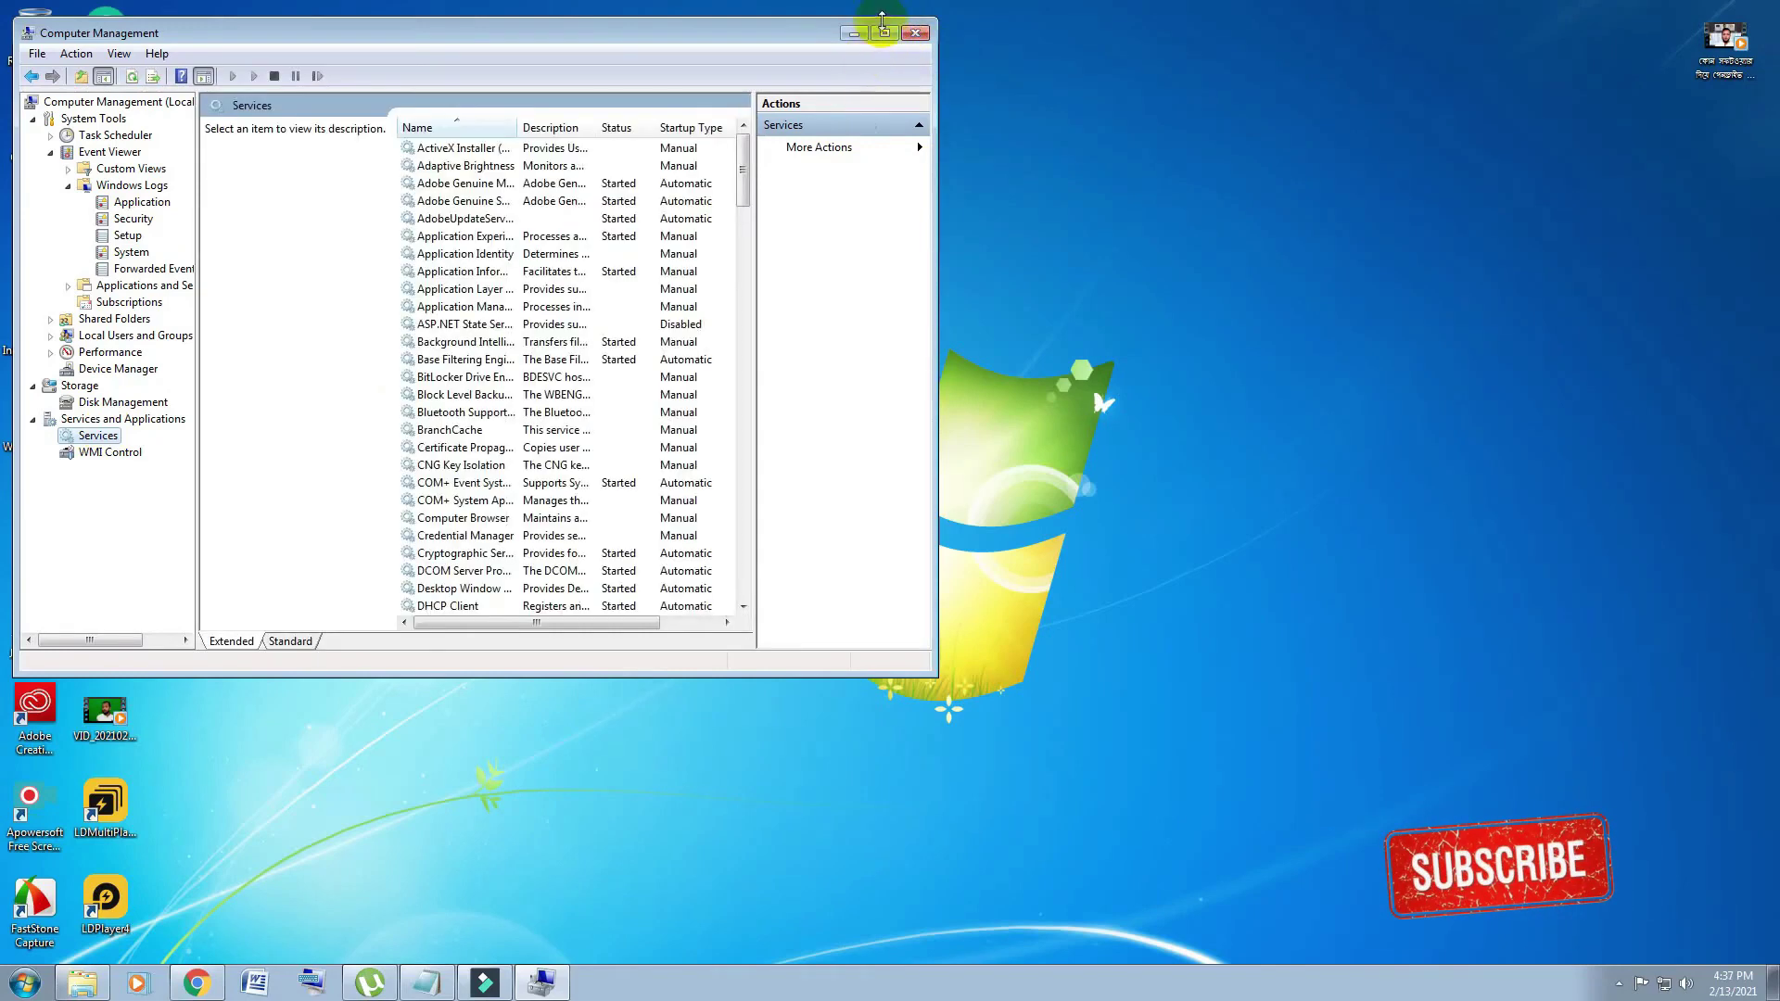
scroll(747, 297, "down", 7)
left_click_drag(748, 297, 753, 603)
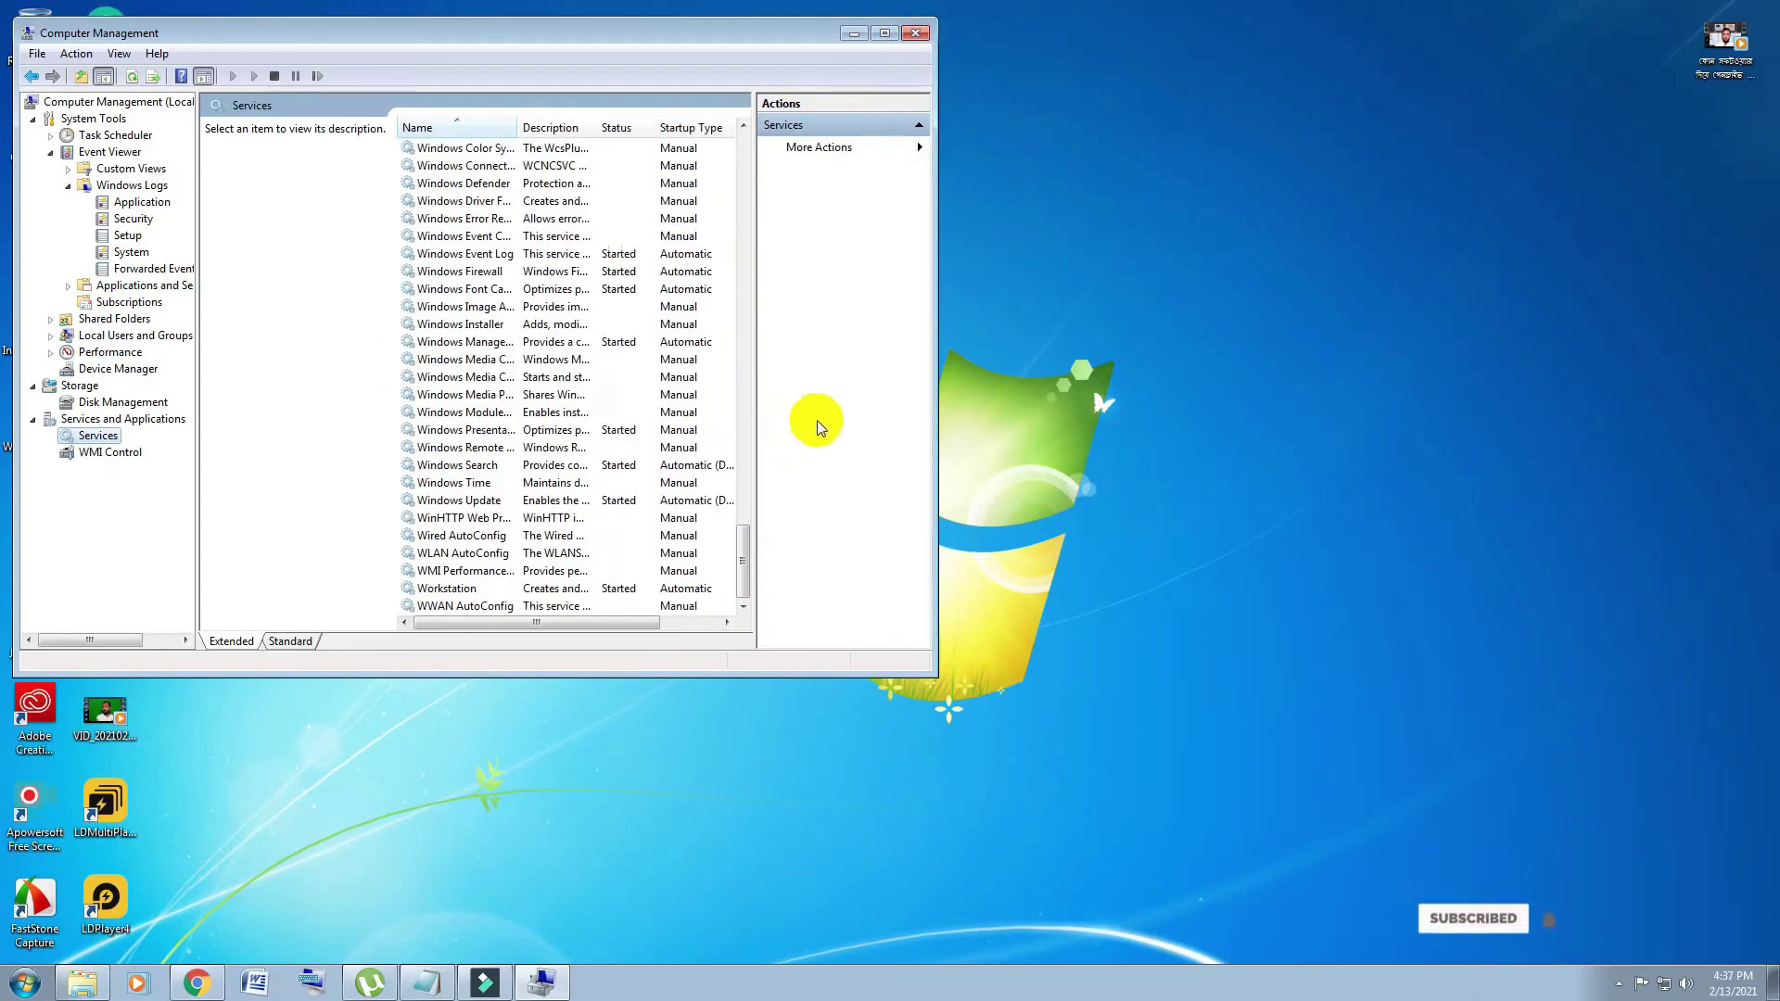
left_click(494, 501)
double_click(494, 501)
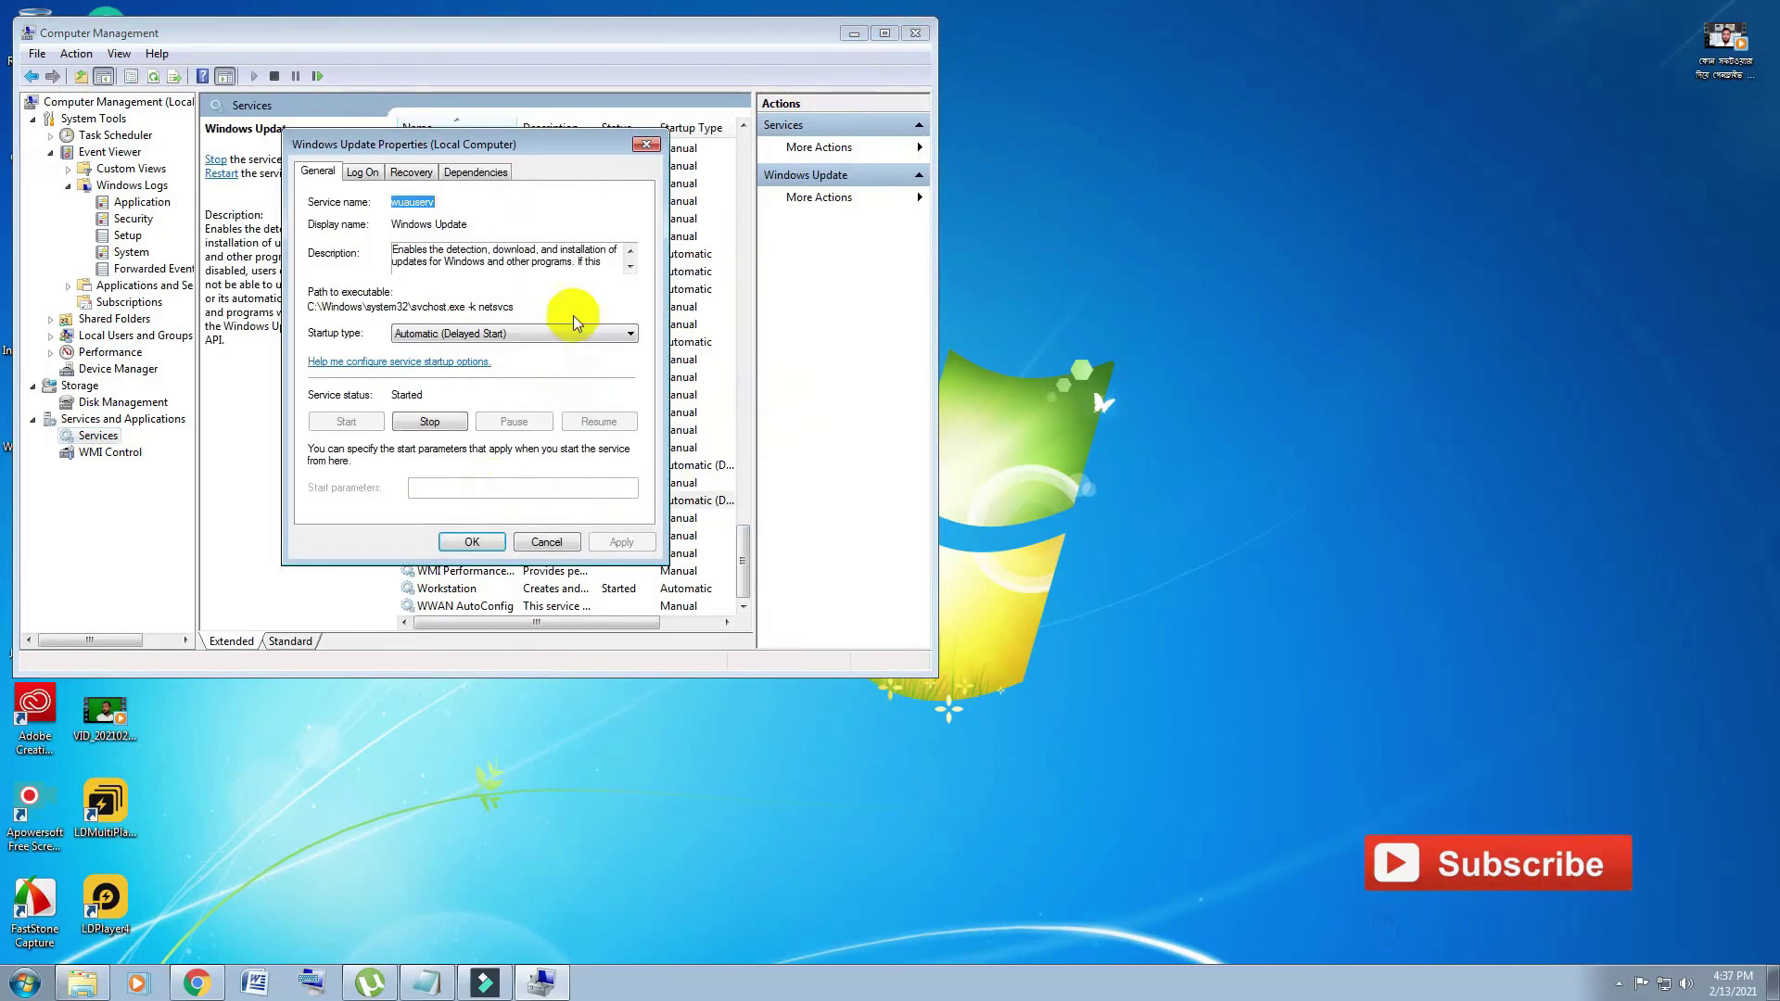
left_click(550, 338)
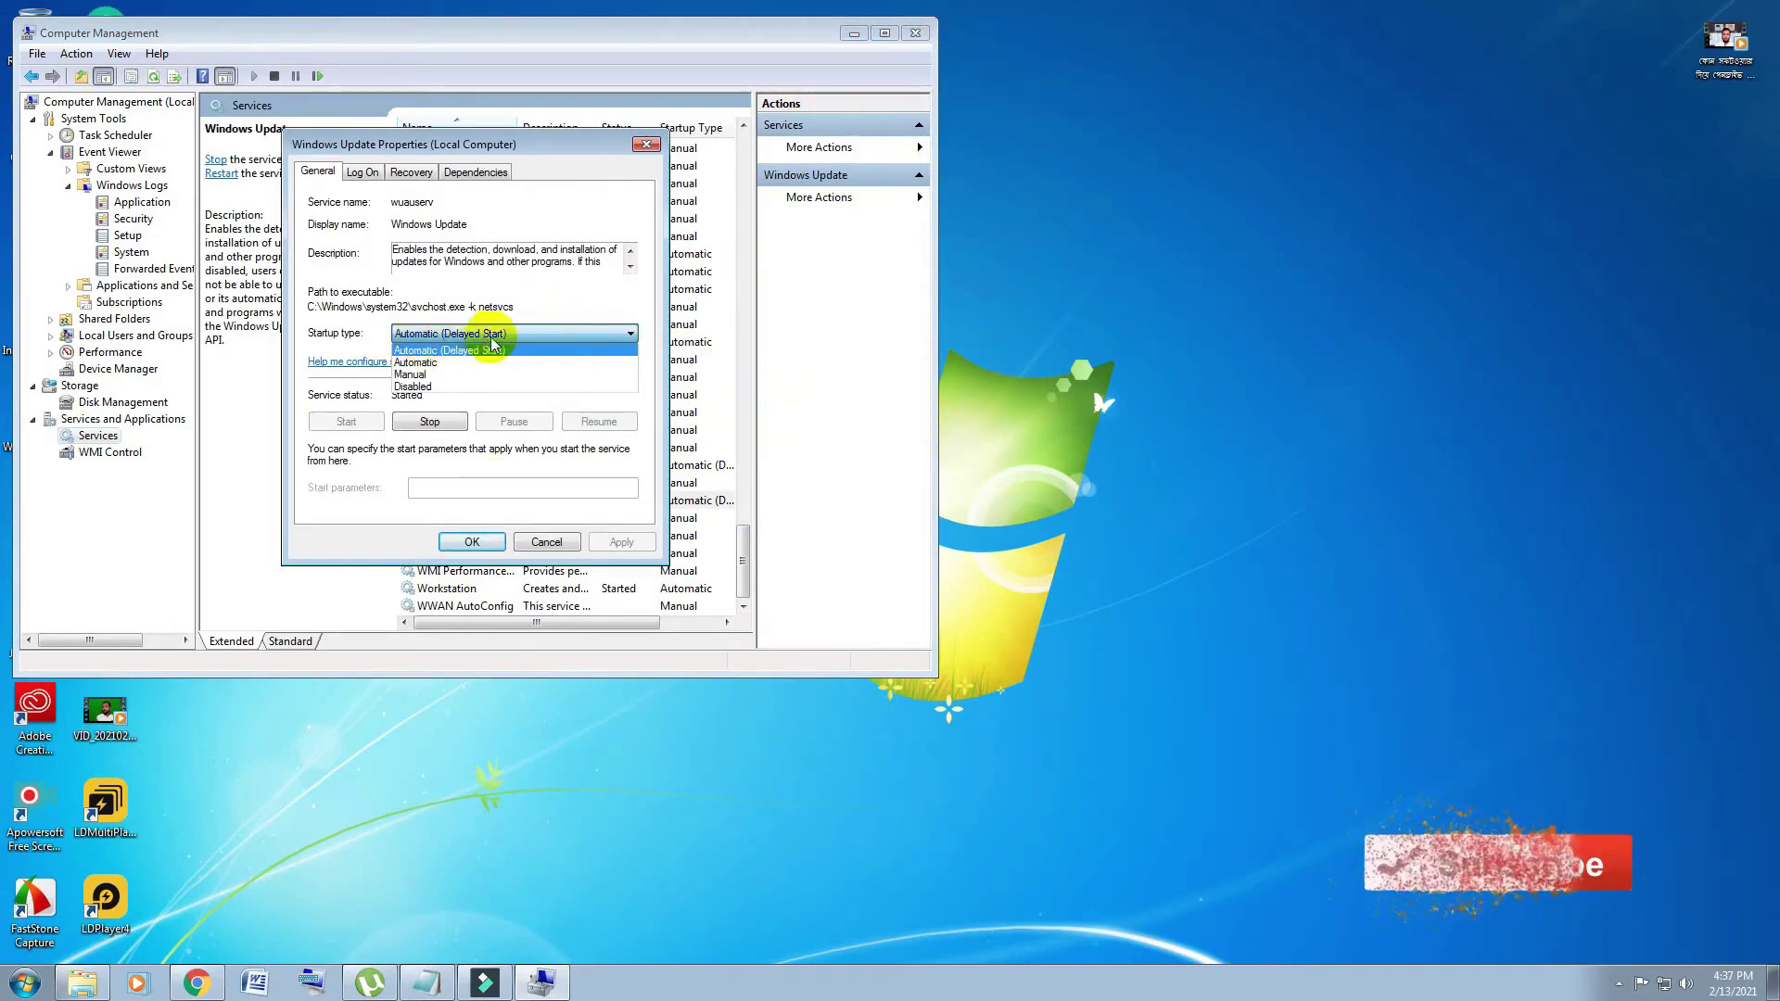
left_click(438, 386)
left_click(430, 422)
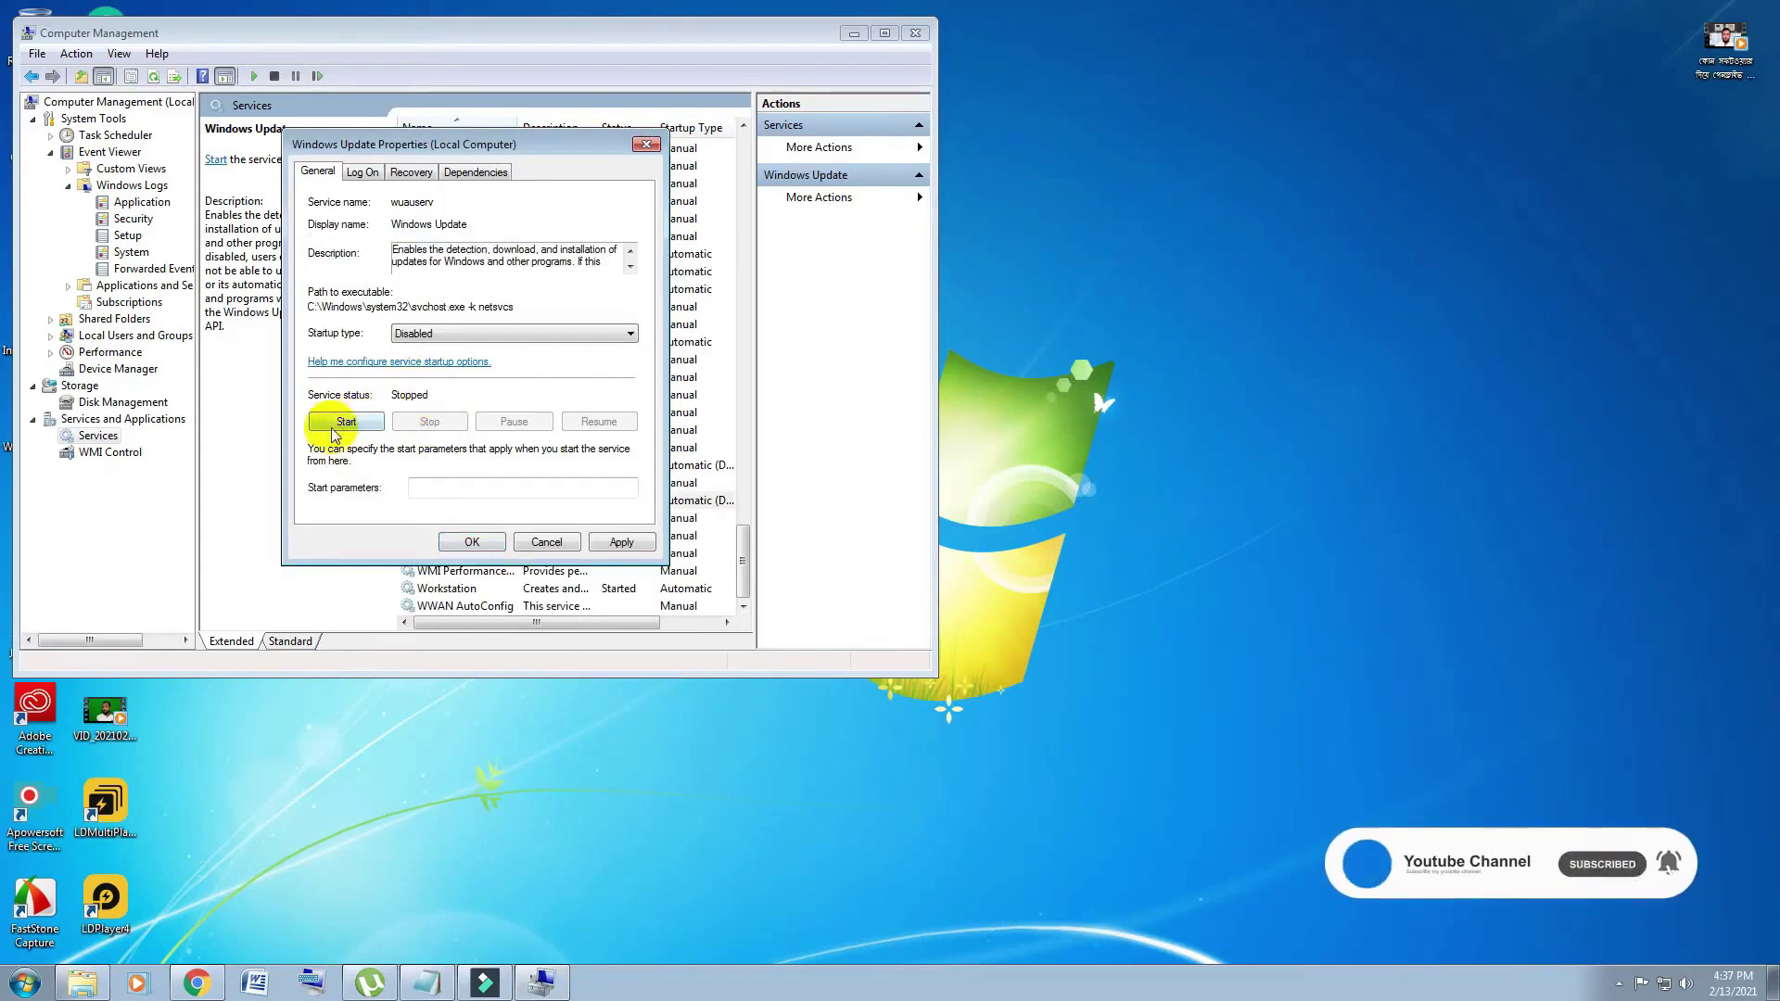
left_click(473, 539)
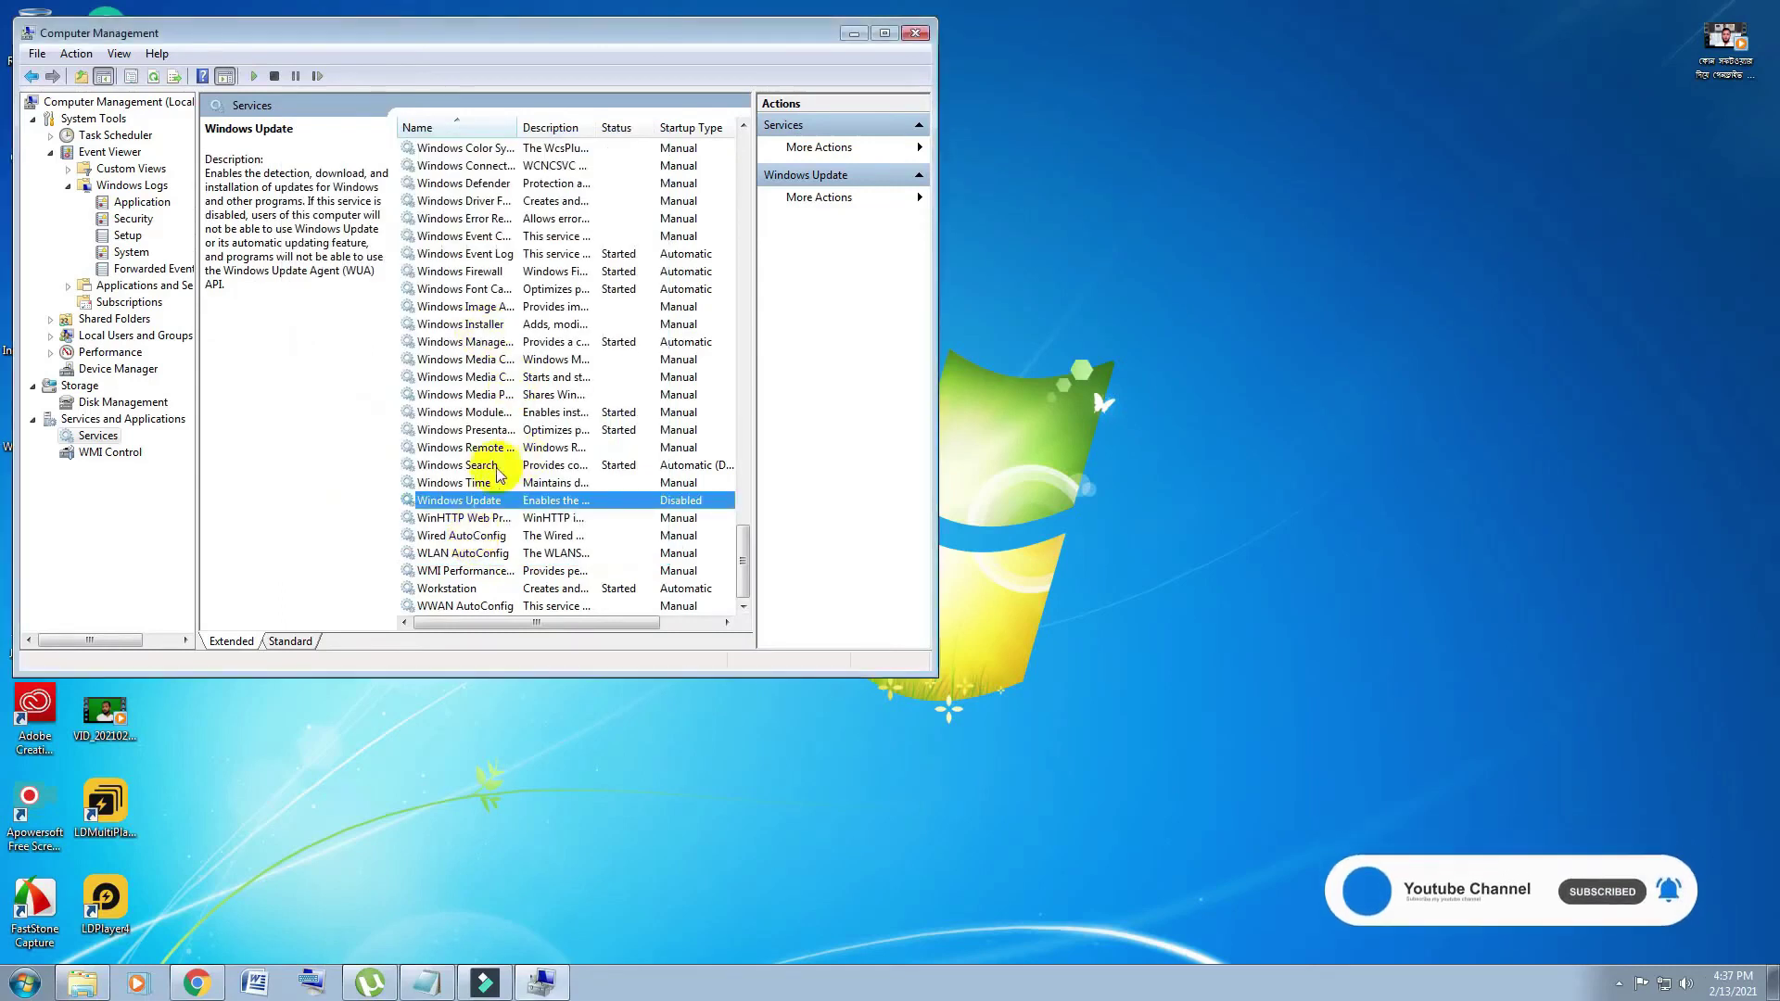
Open the properties of the Windows Search service.
double_click(481, 465)
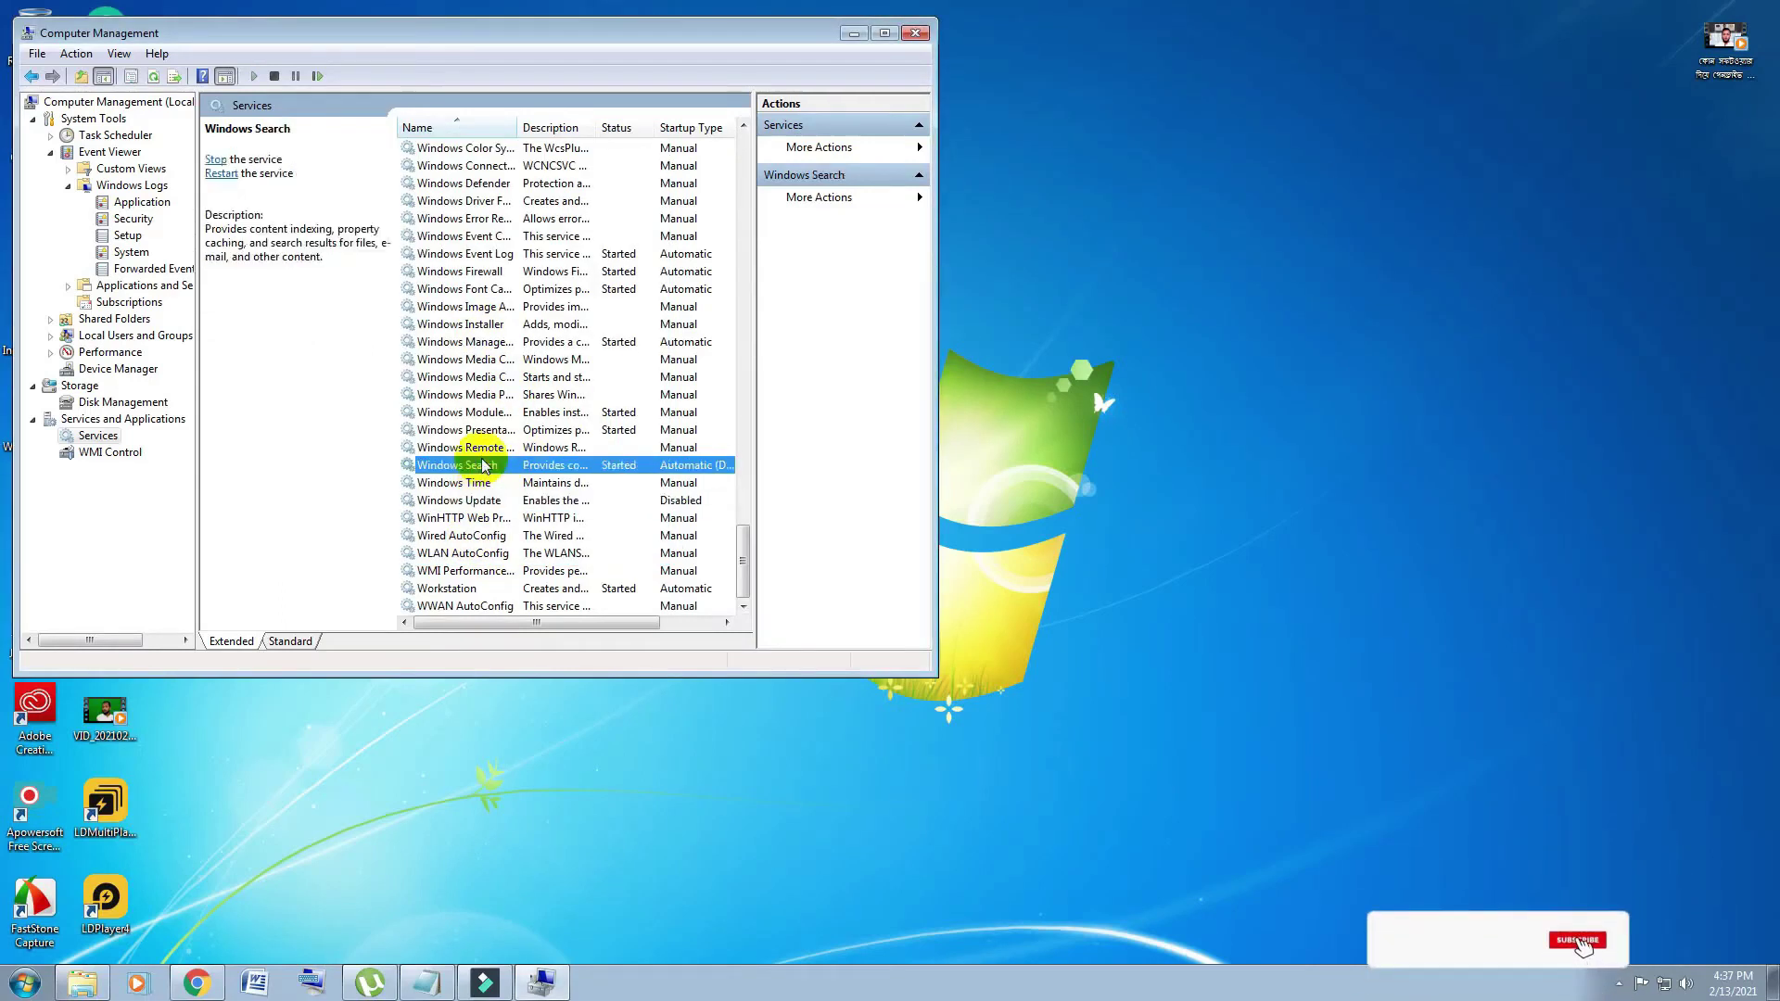
Open the Computer window in Windows Explorer, search it for "team", and close the window.
left_click(34, 983)
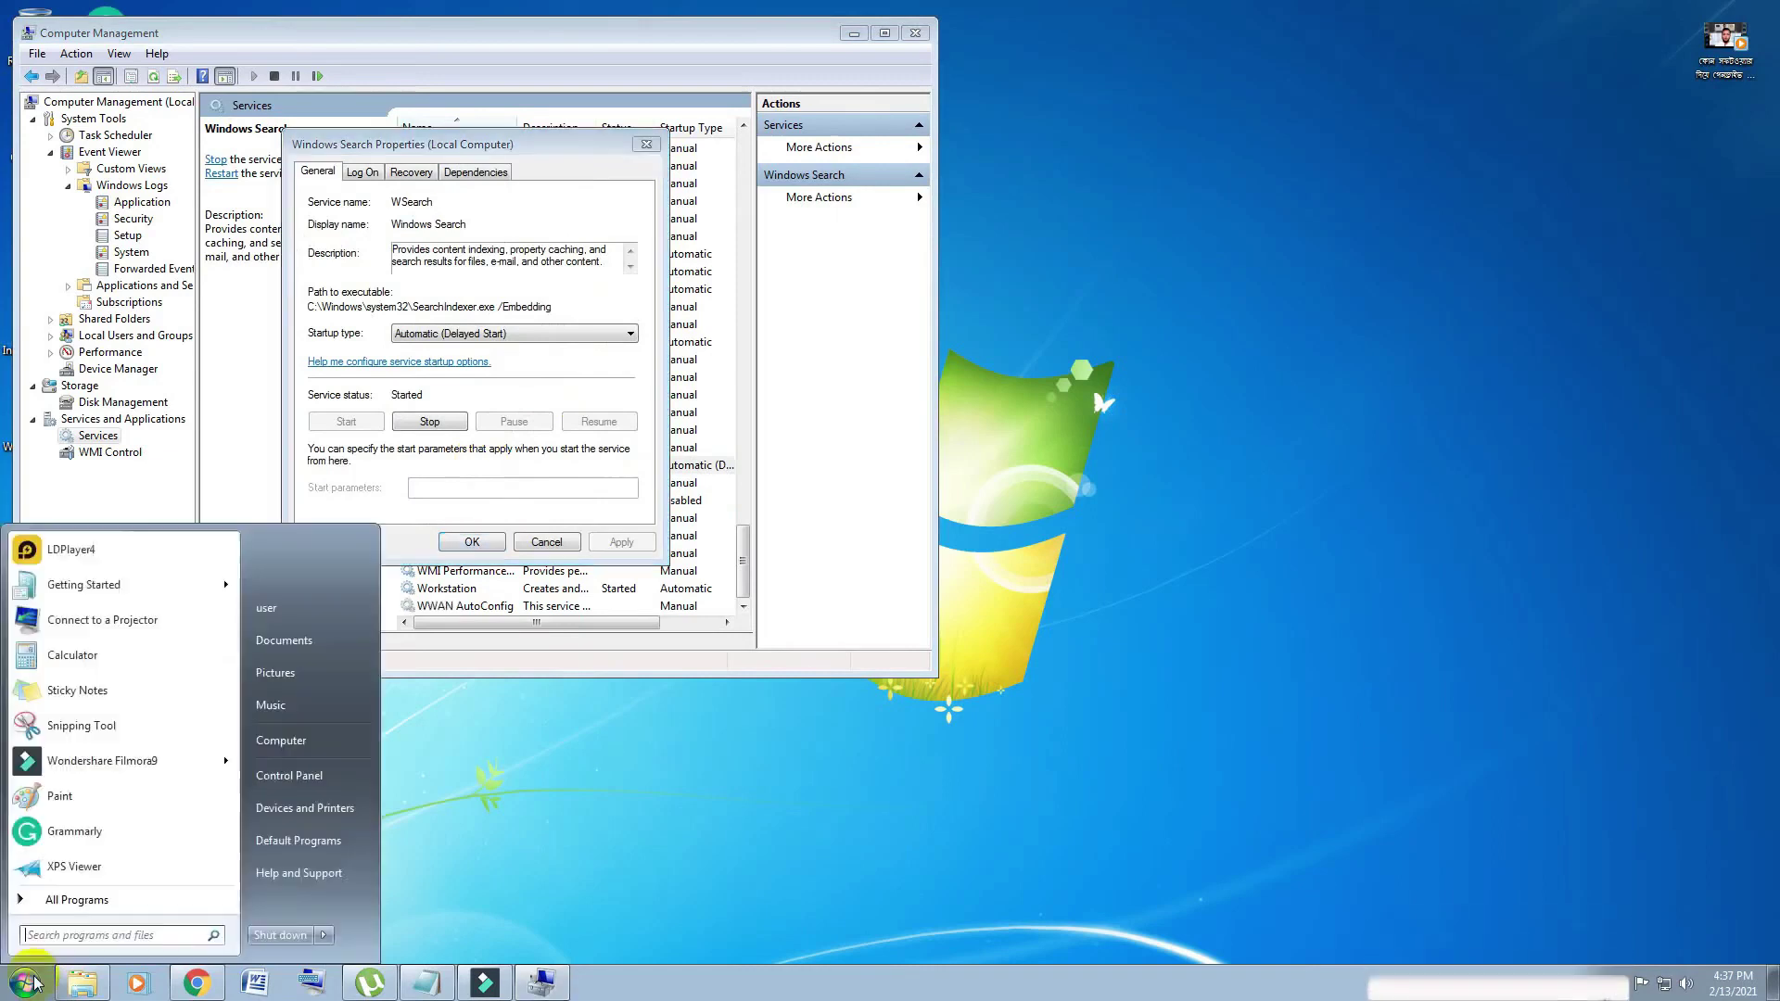
left_click(292, 739)
key("super+e")
left_click(1311, 265)
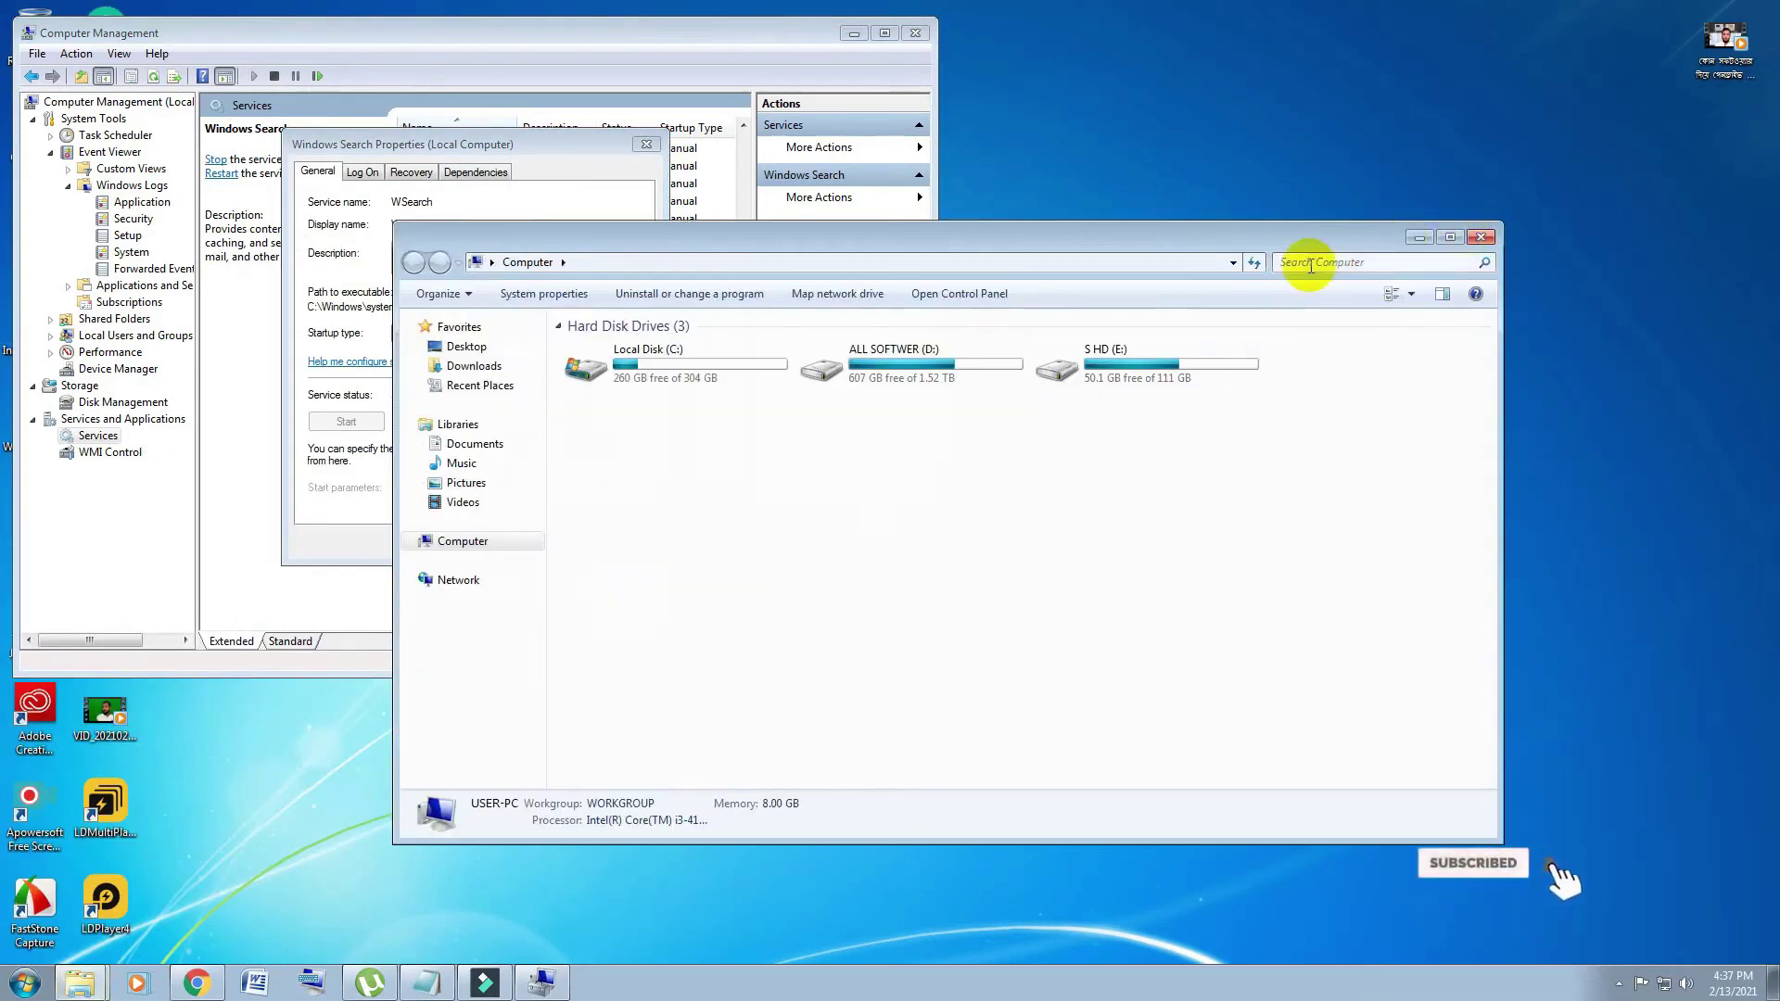
left_click(1290, 284)
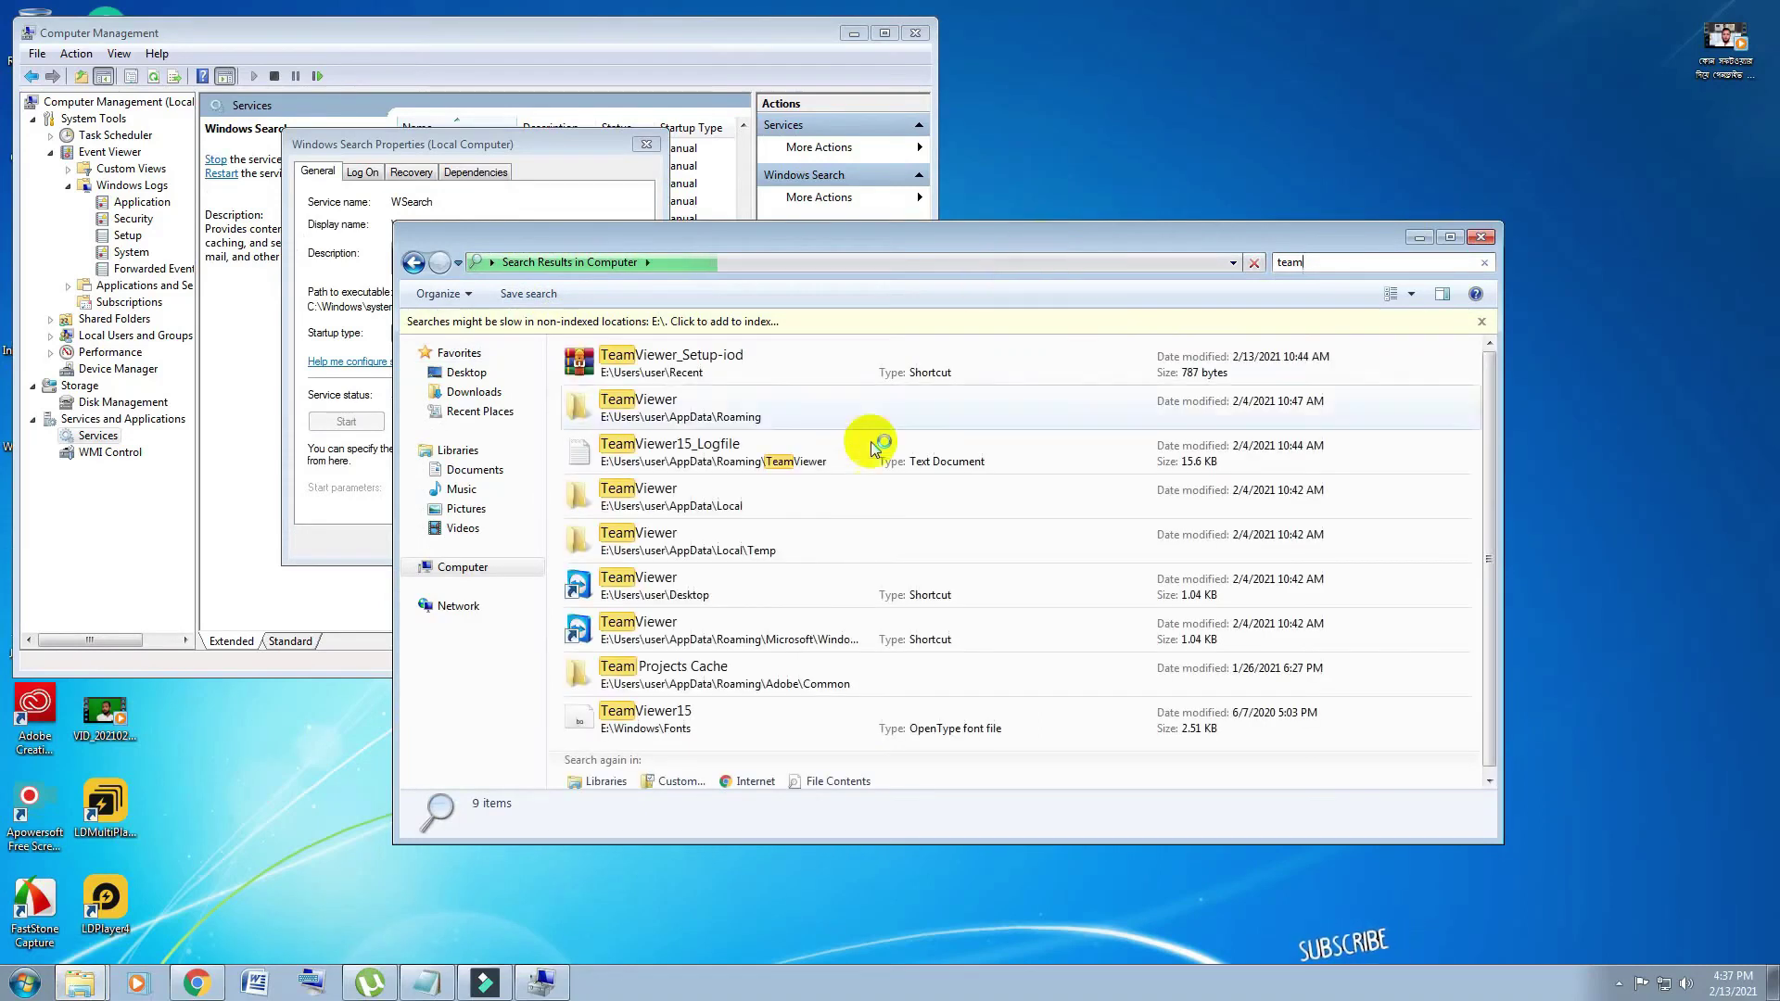
left_click(1480, 238)
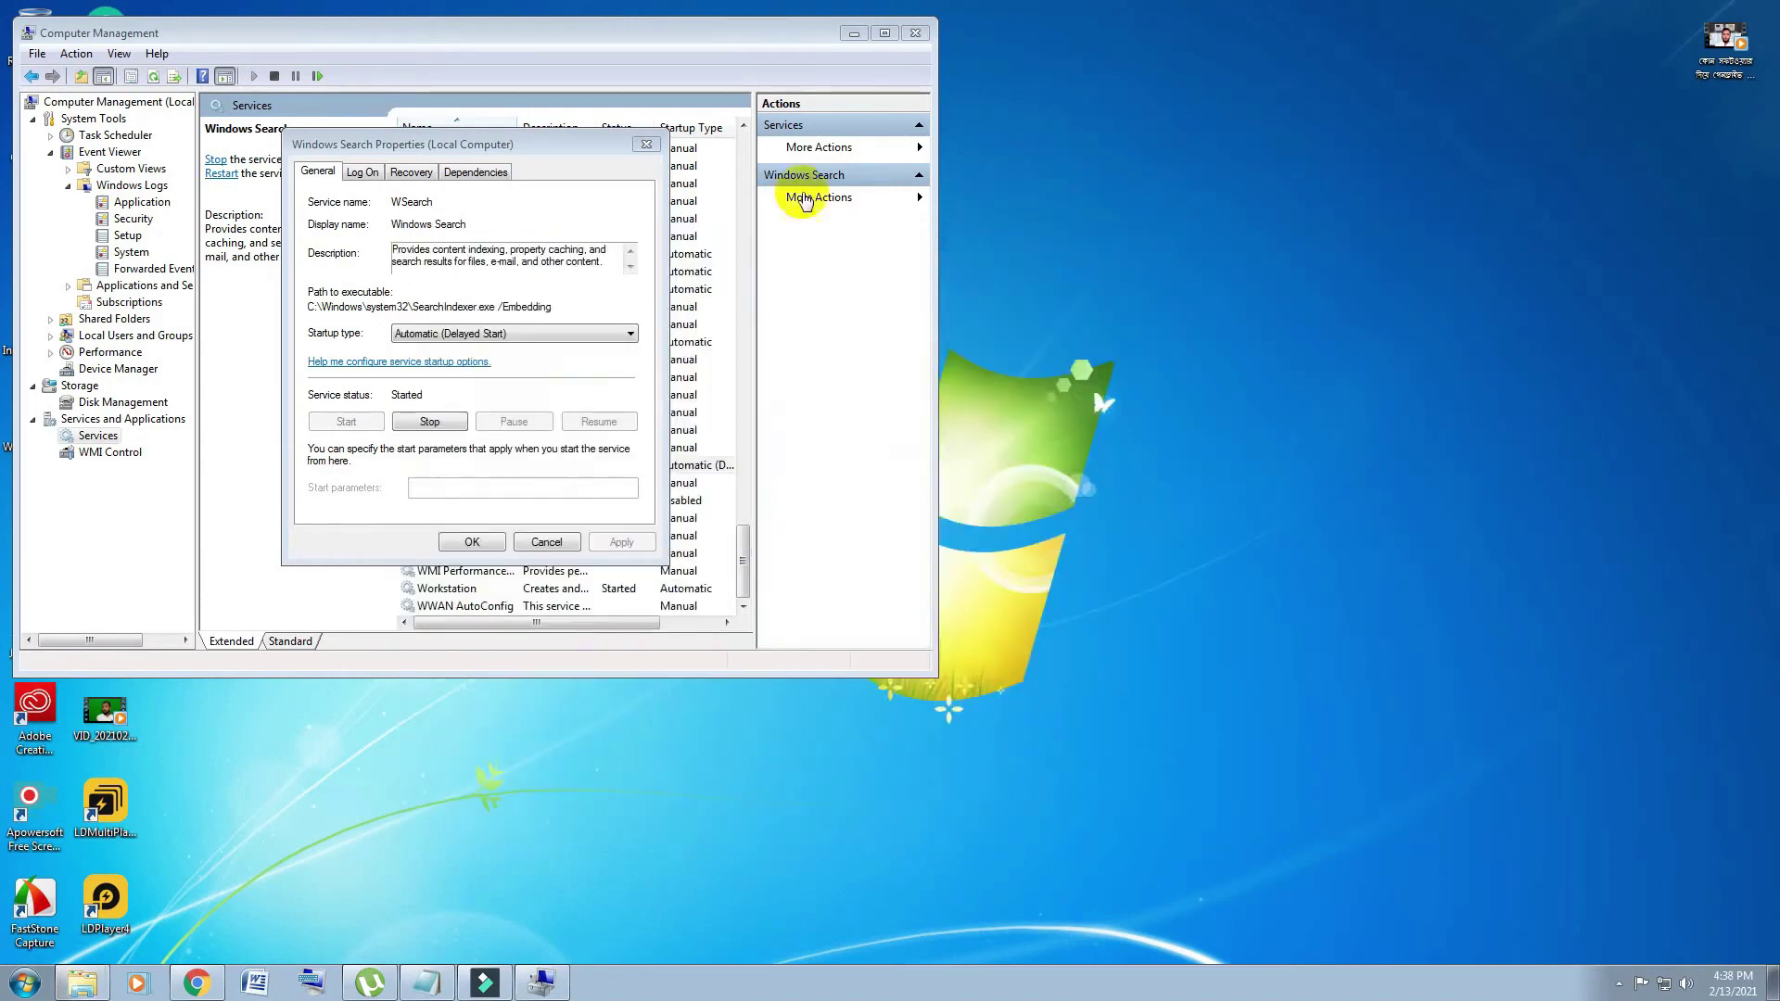
Stop the Windows Search service and close Computer Management.
left_click(516, 334)
left_click(519, 396)
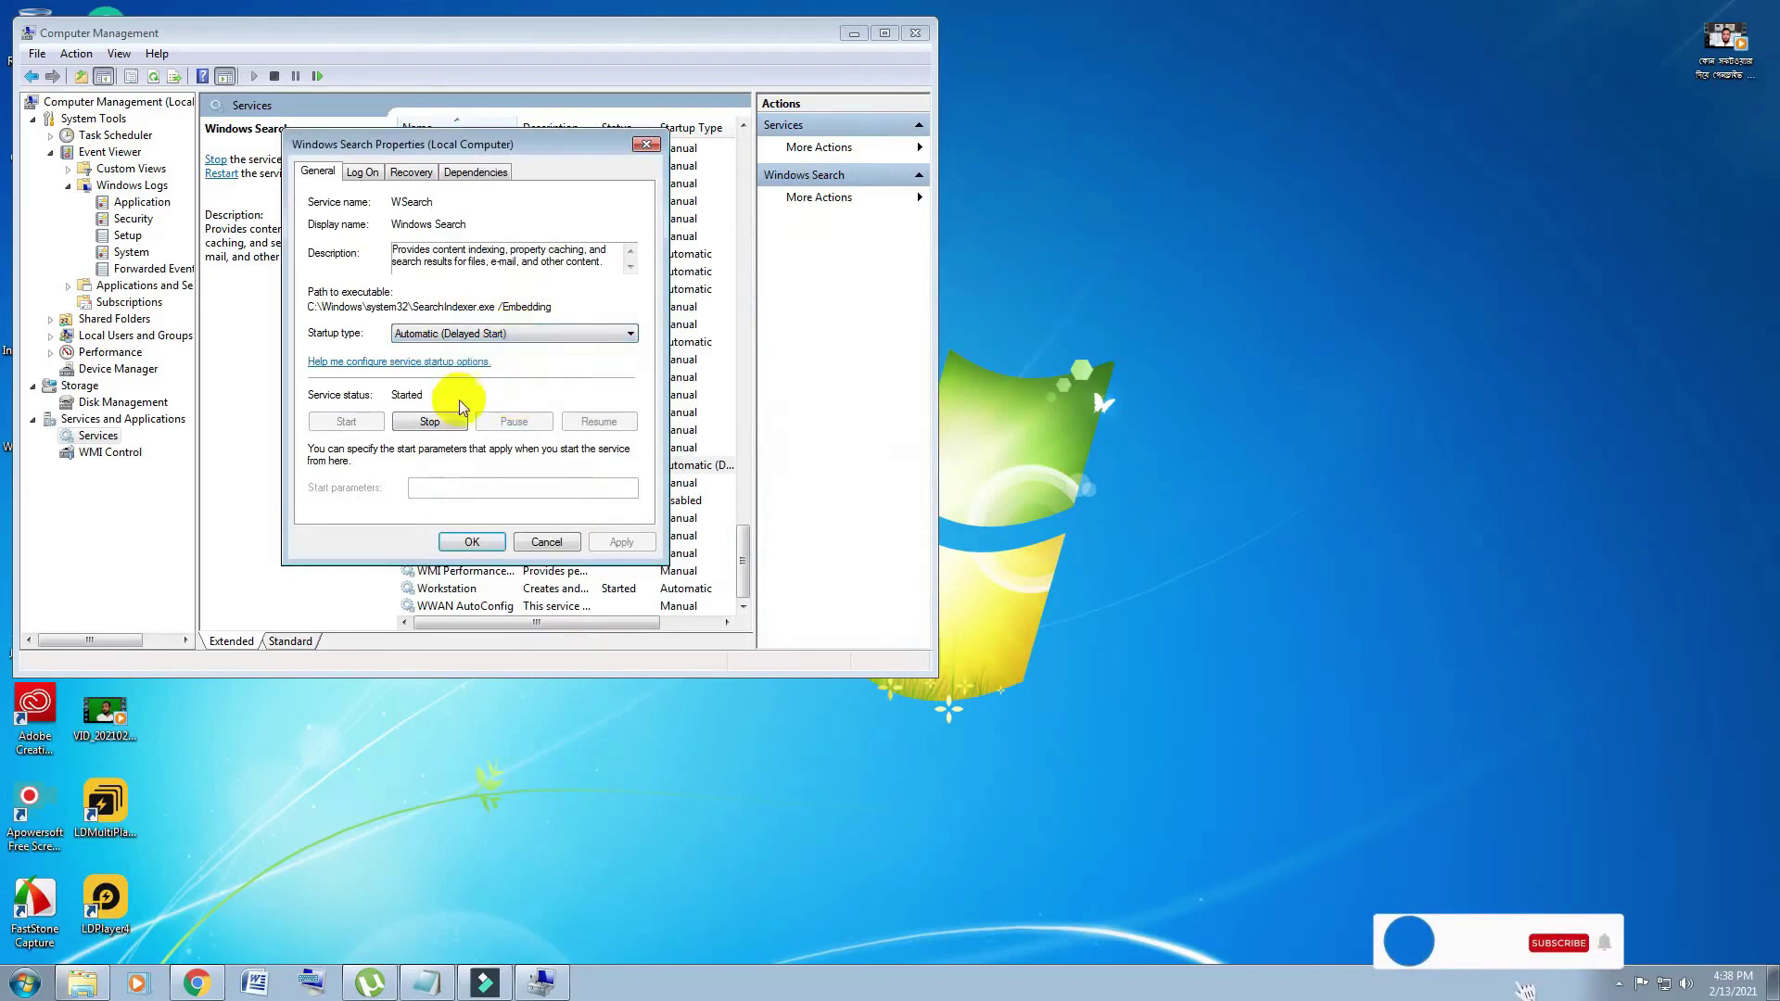
left_click(428, 422)
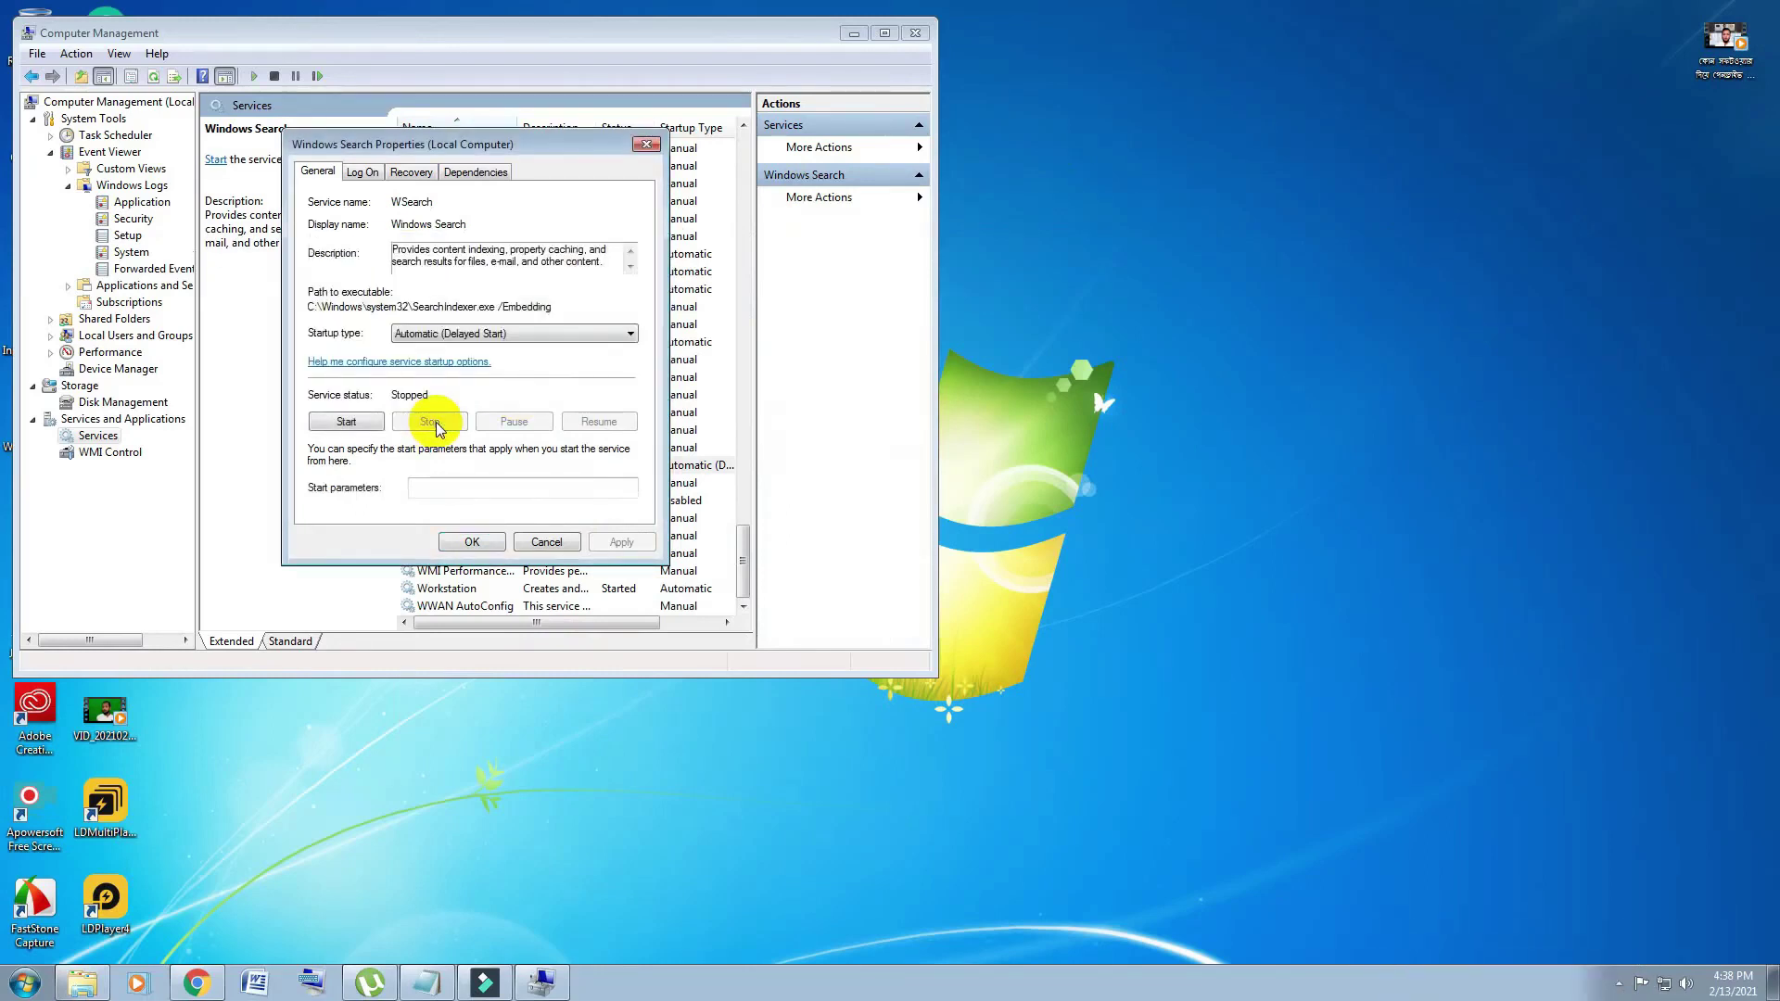
left_click(471, 541)
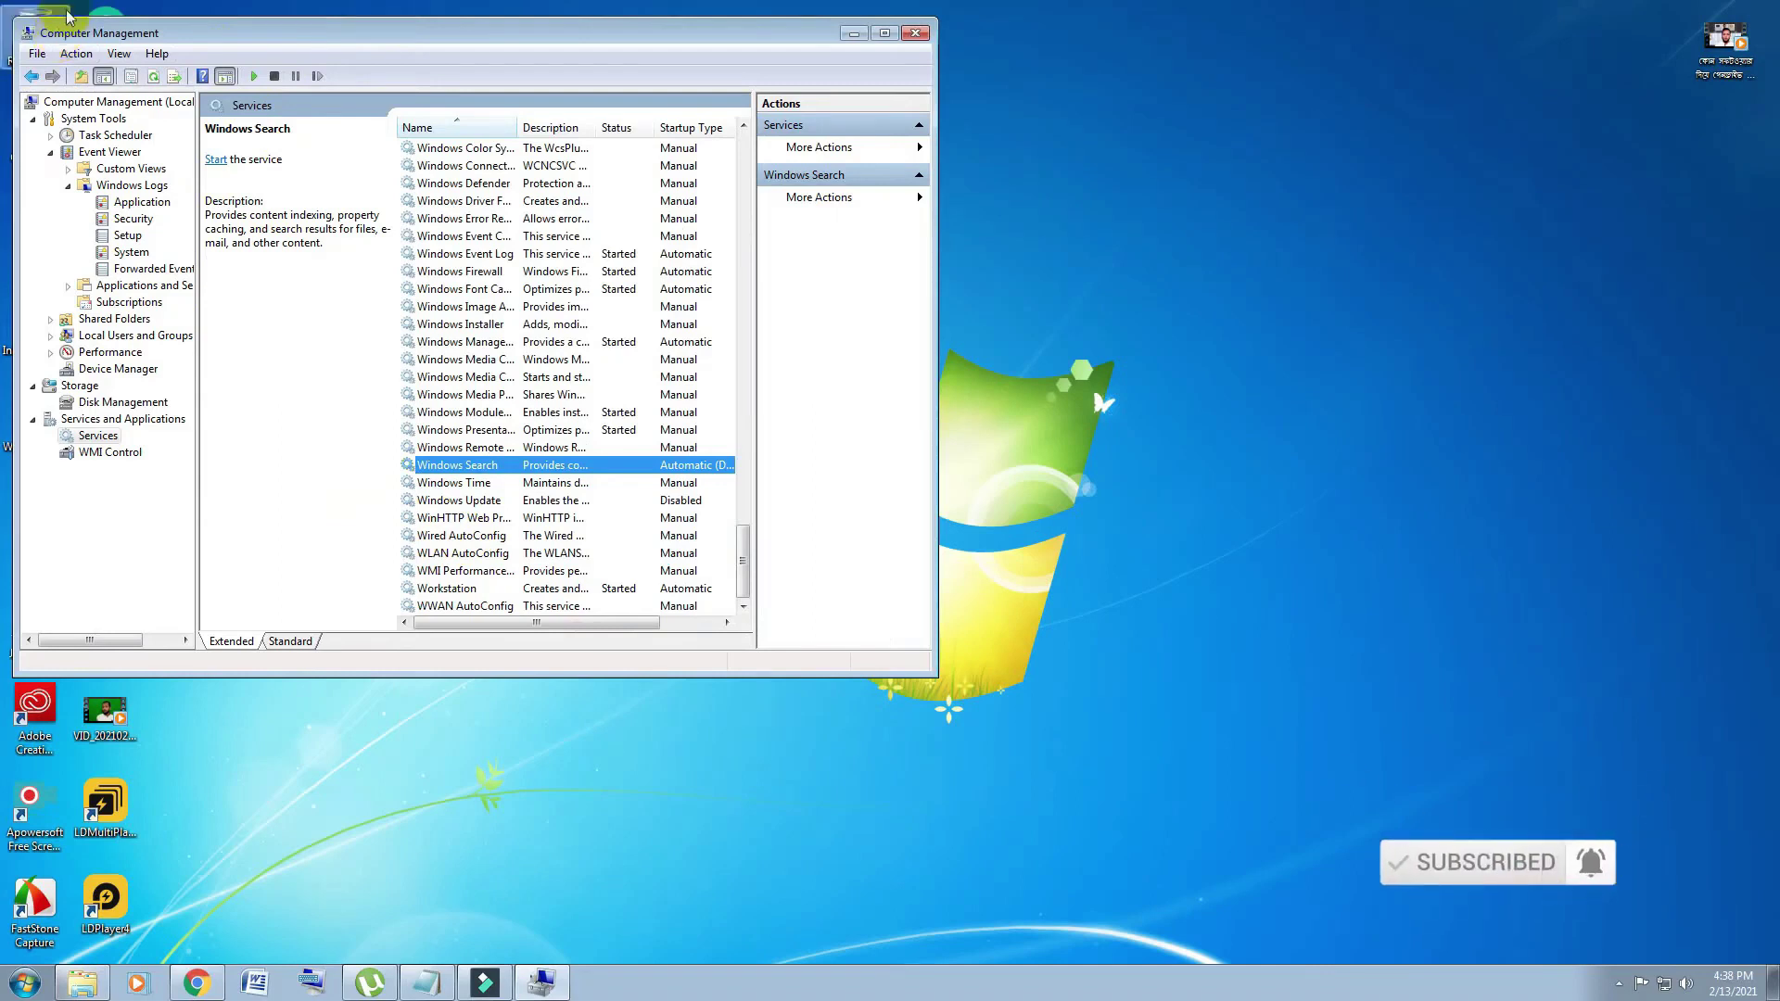
left_click(915, 33)
left_click(1347, 136)
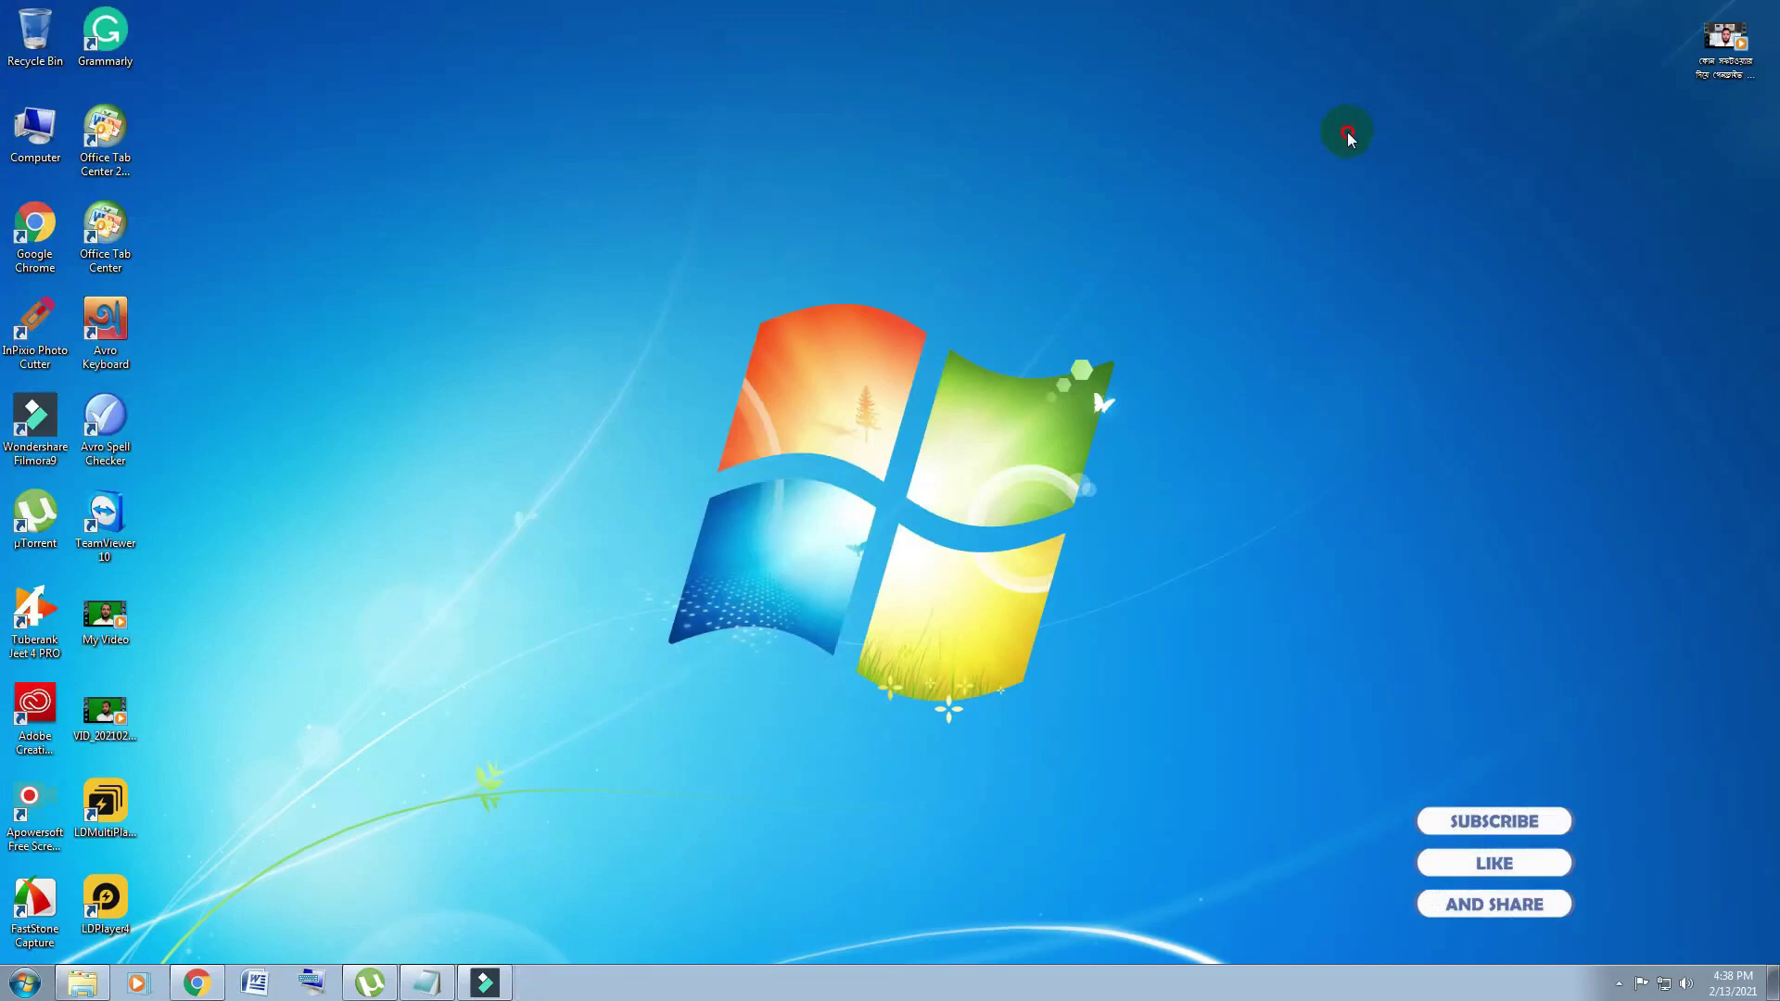
Open the mouse properties from the desktop's Personalization settings and adjust the double-click speed near Fast.
right_click(702, 113)
left_click(791, 380)
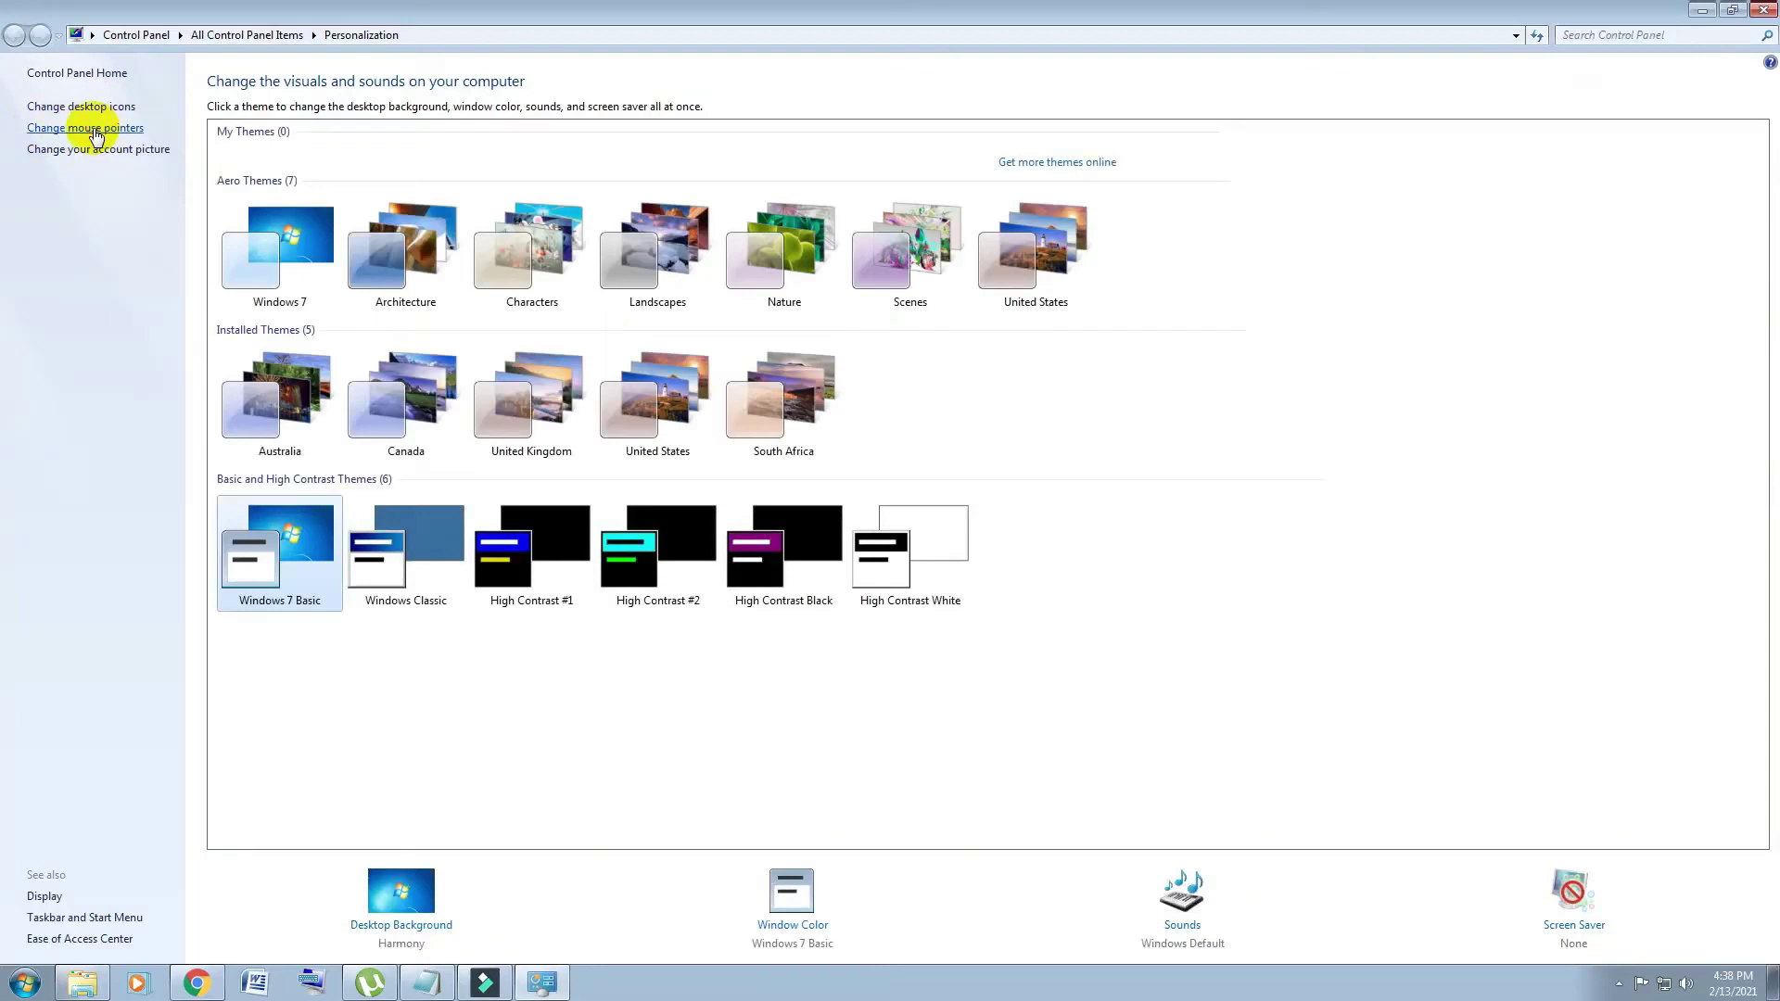
left_click(97, 130)
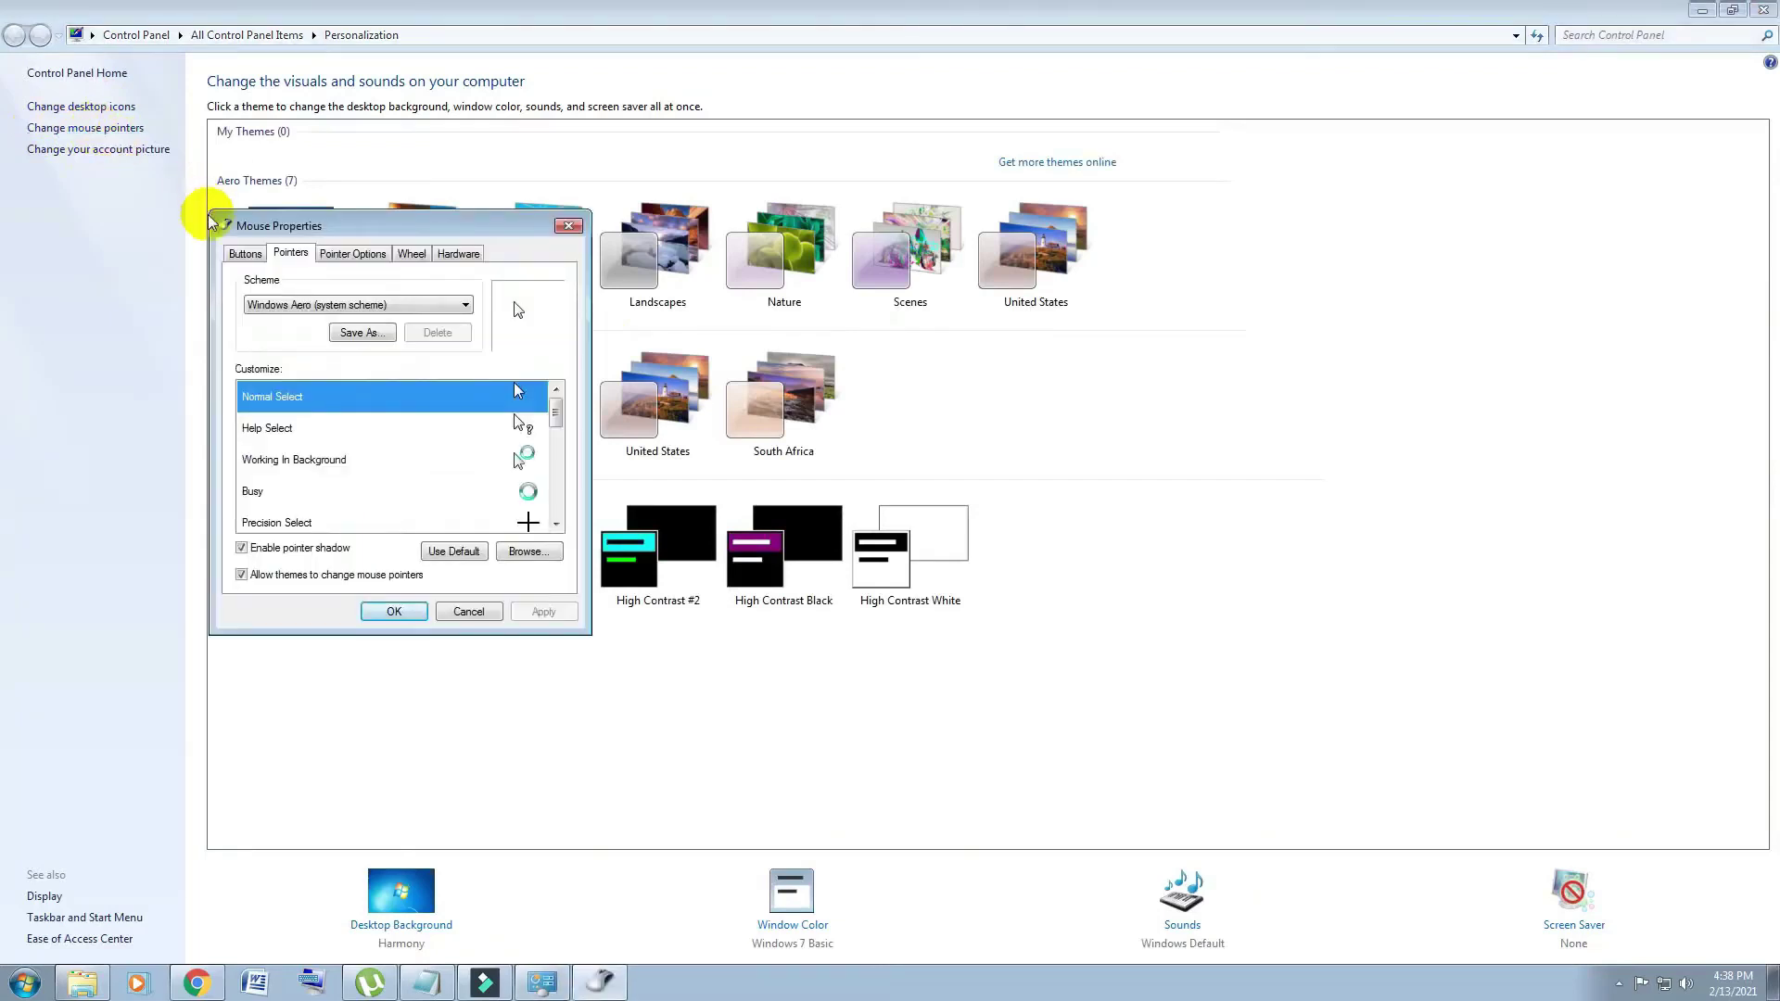
left_click(252, 256)
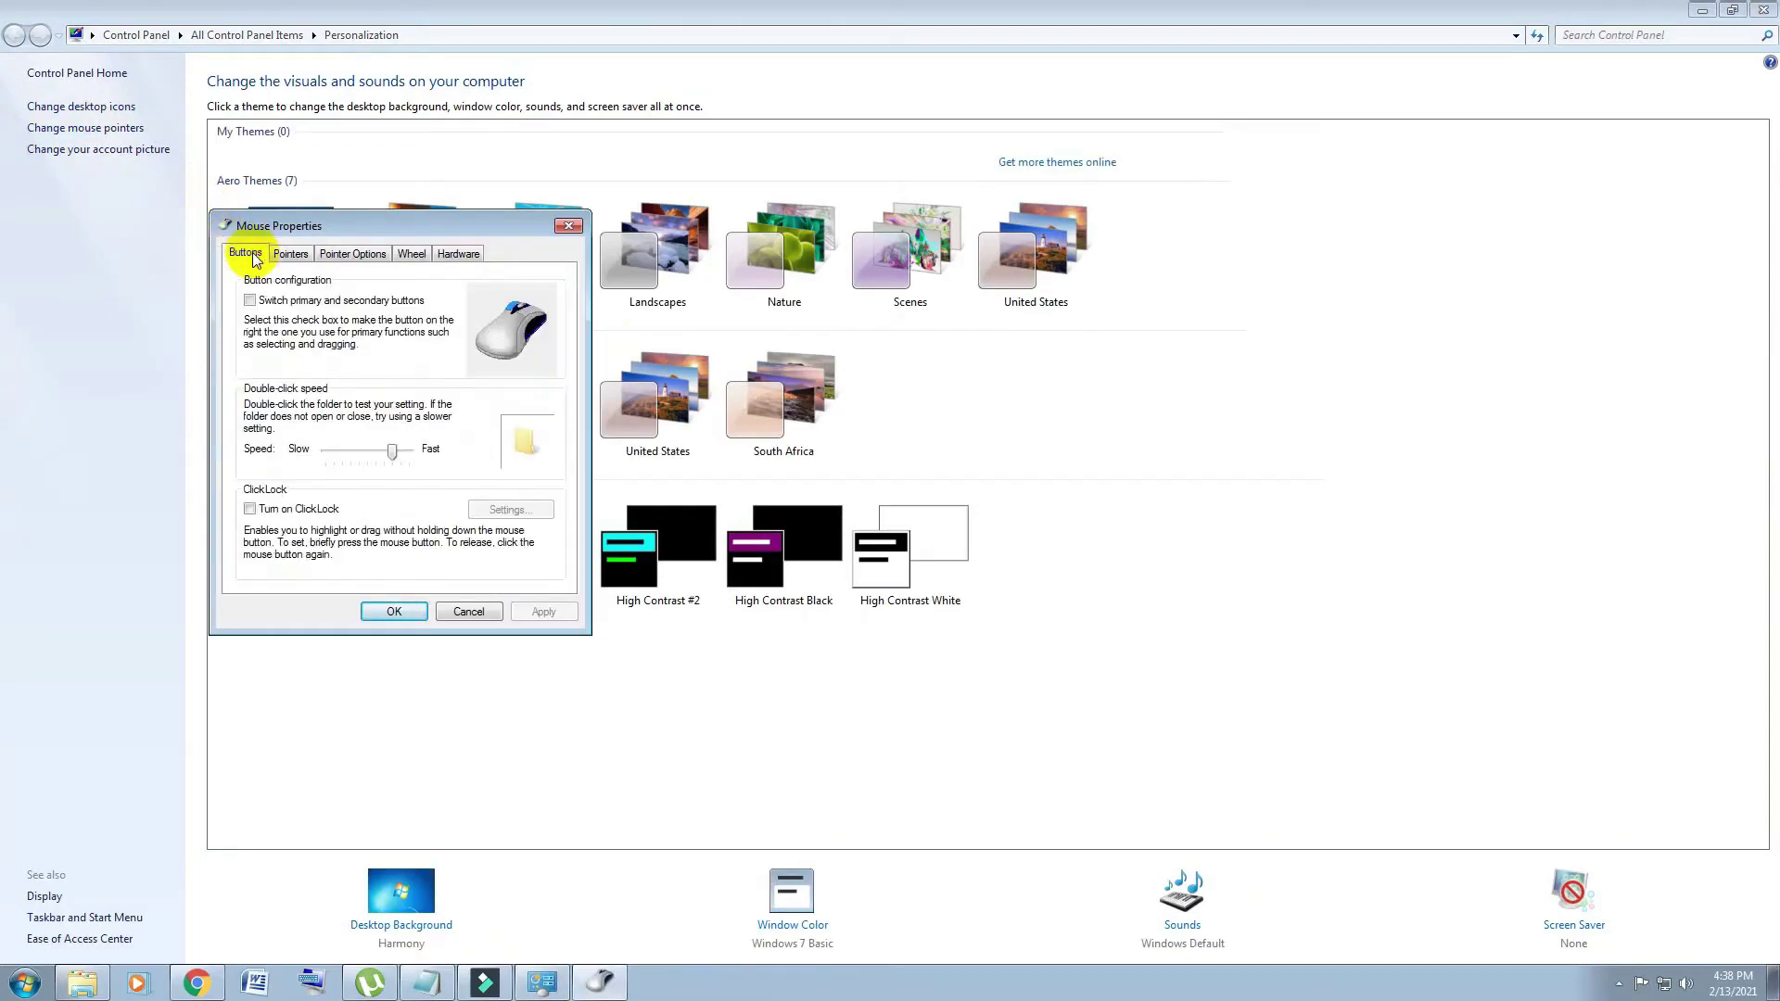
mouse_move(389, 458)
left_mouse_down()
mouse_move(366, 459)
mouse_move(389, 454)
left_mouse_up()
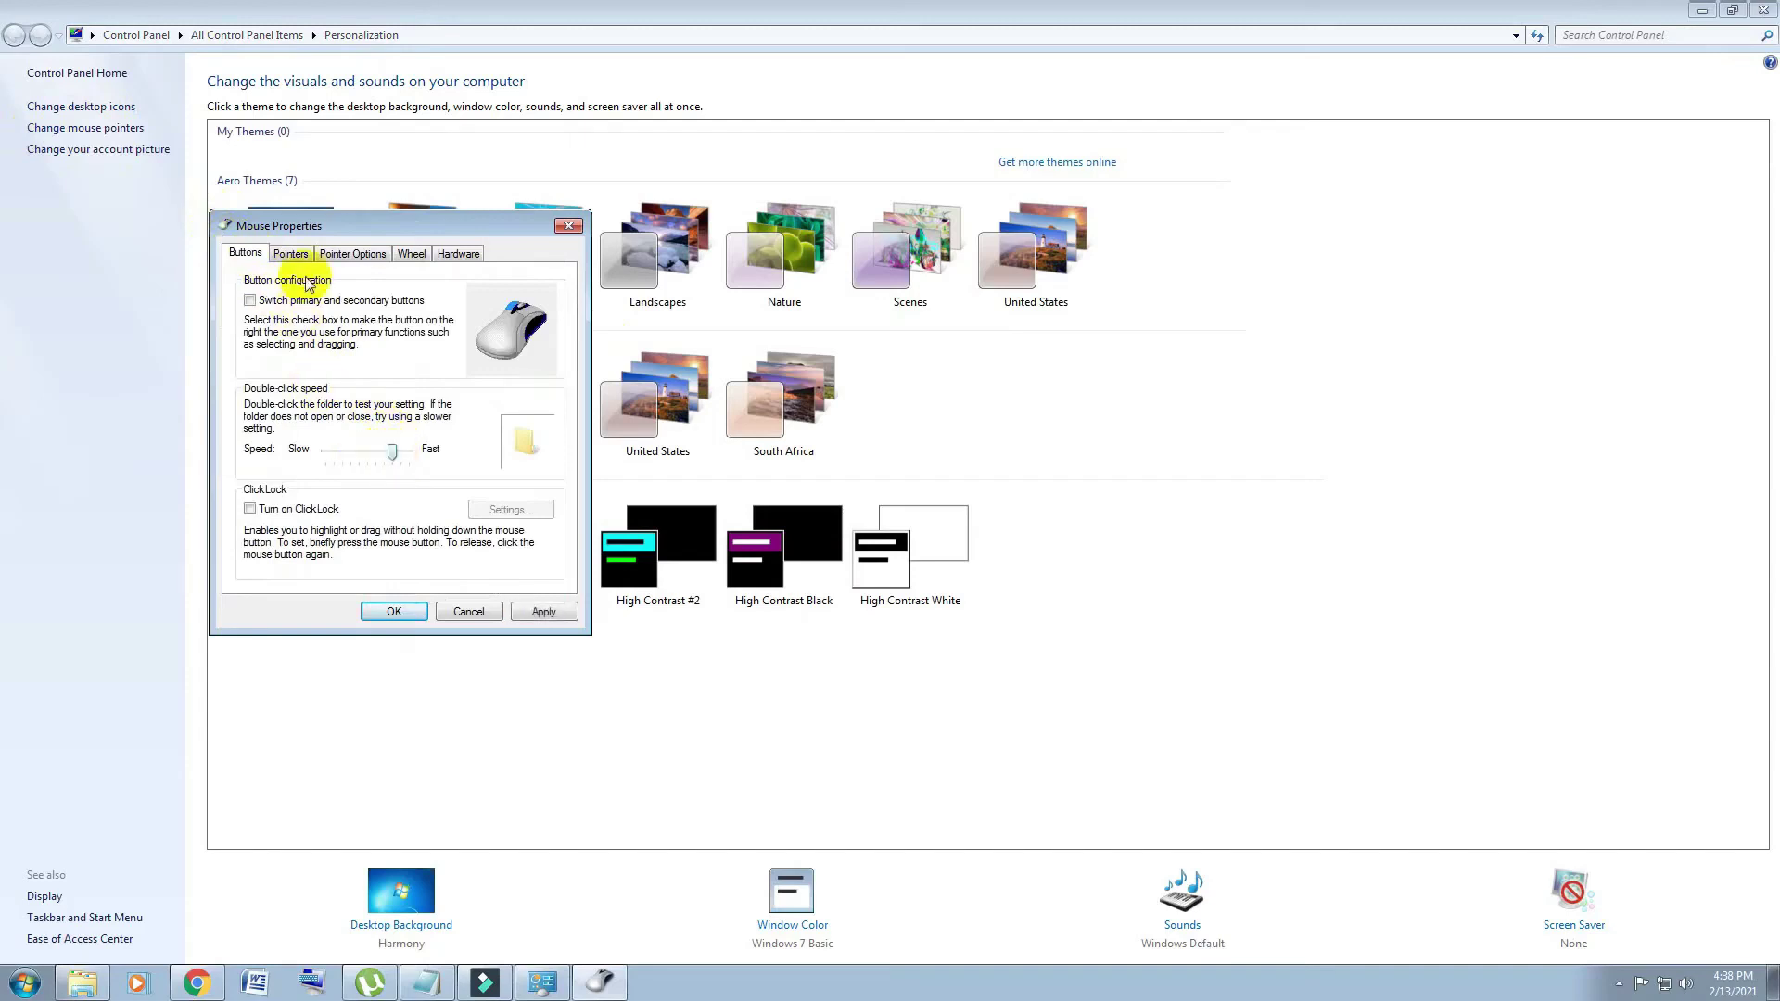
Raise the pointer speed one notch toward Fast, apply the mouse properties and close Personalization.
left_click(352, 253)
mouse_move(383, 322)
left_mouse_down()
mouse_move(362, 330)
mouse_move(392, 324)
left_mouse_up()
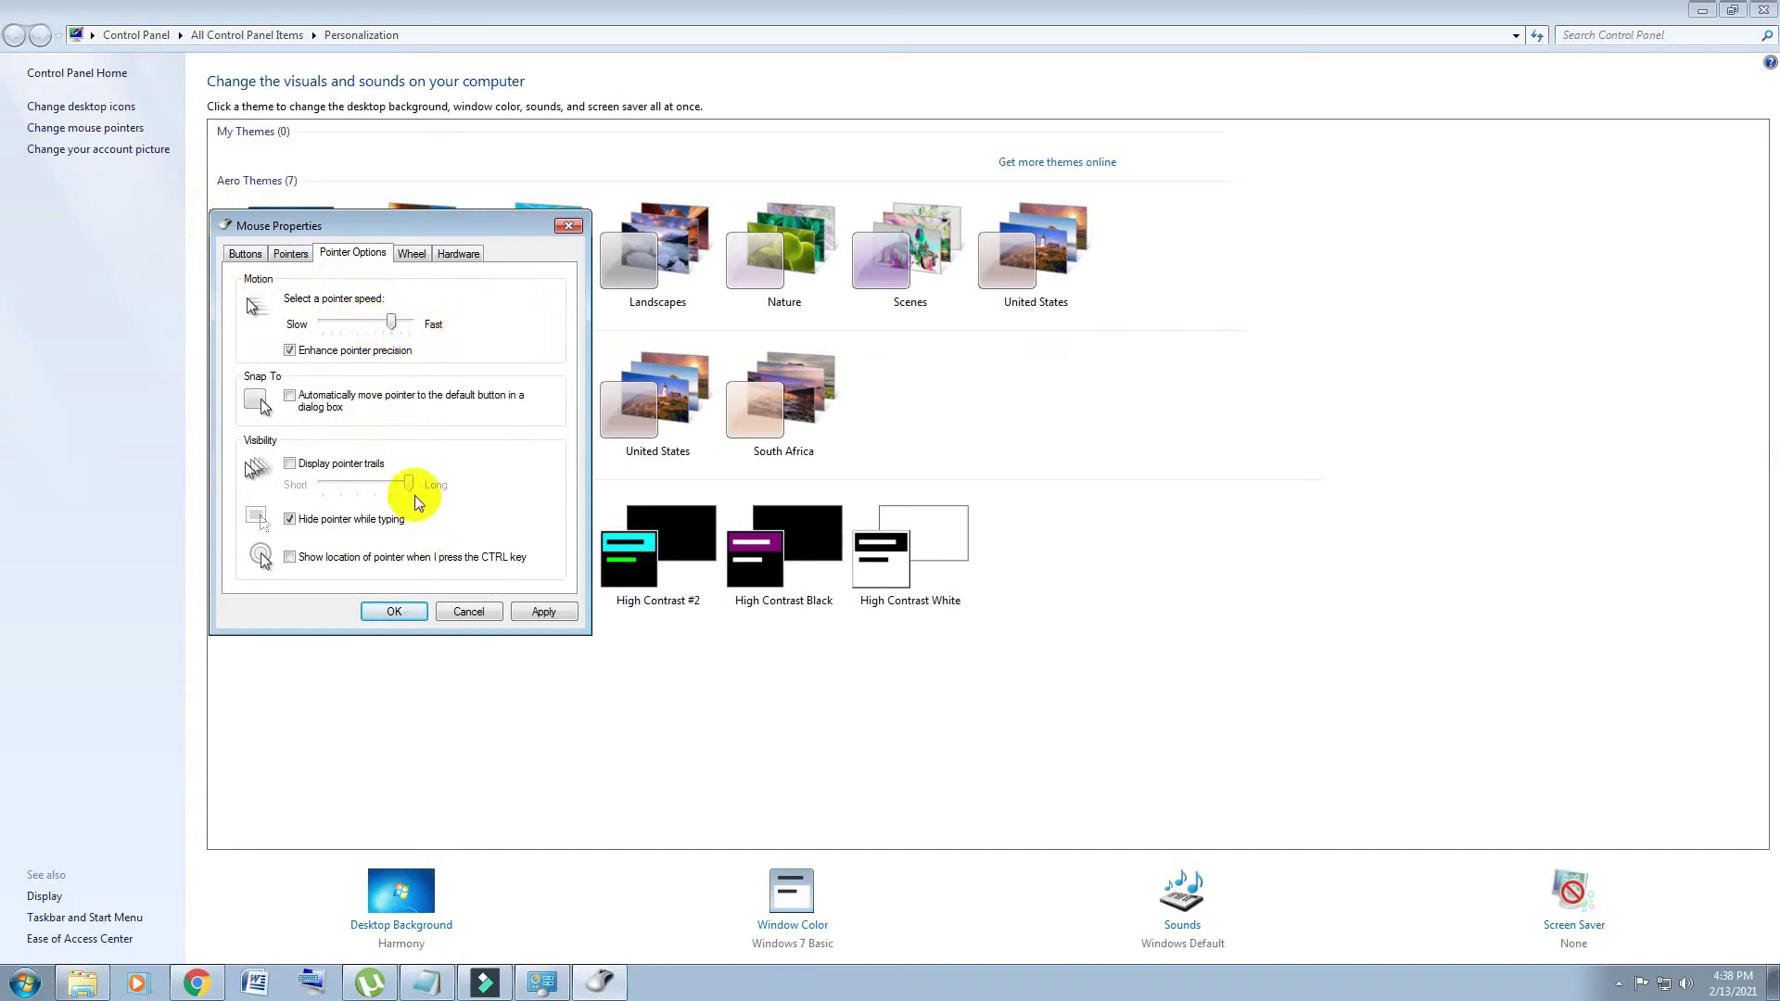
left_click(245, 253)
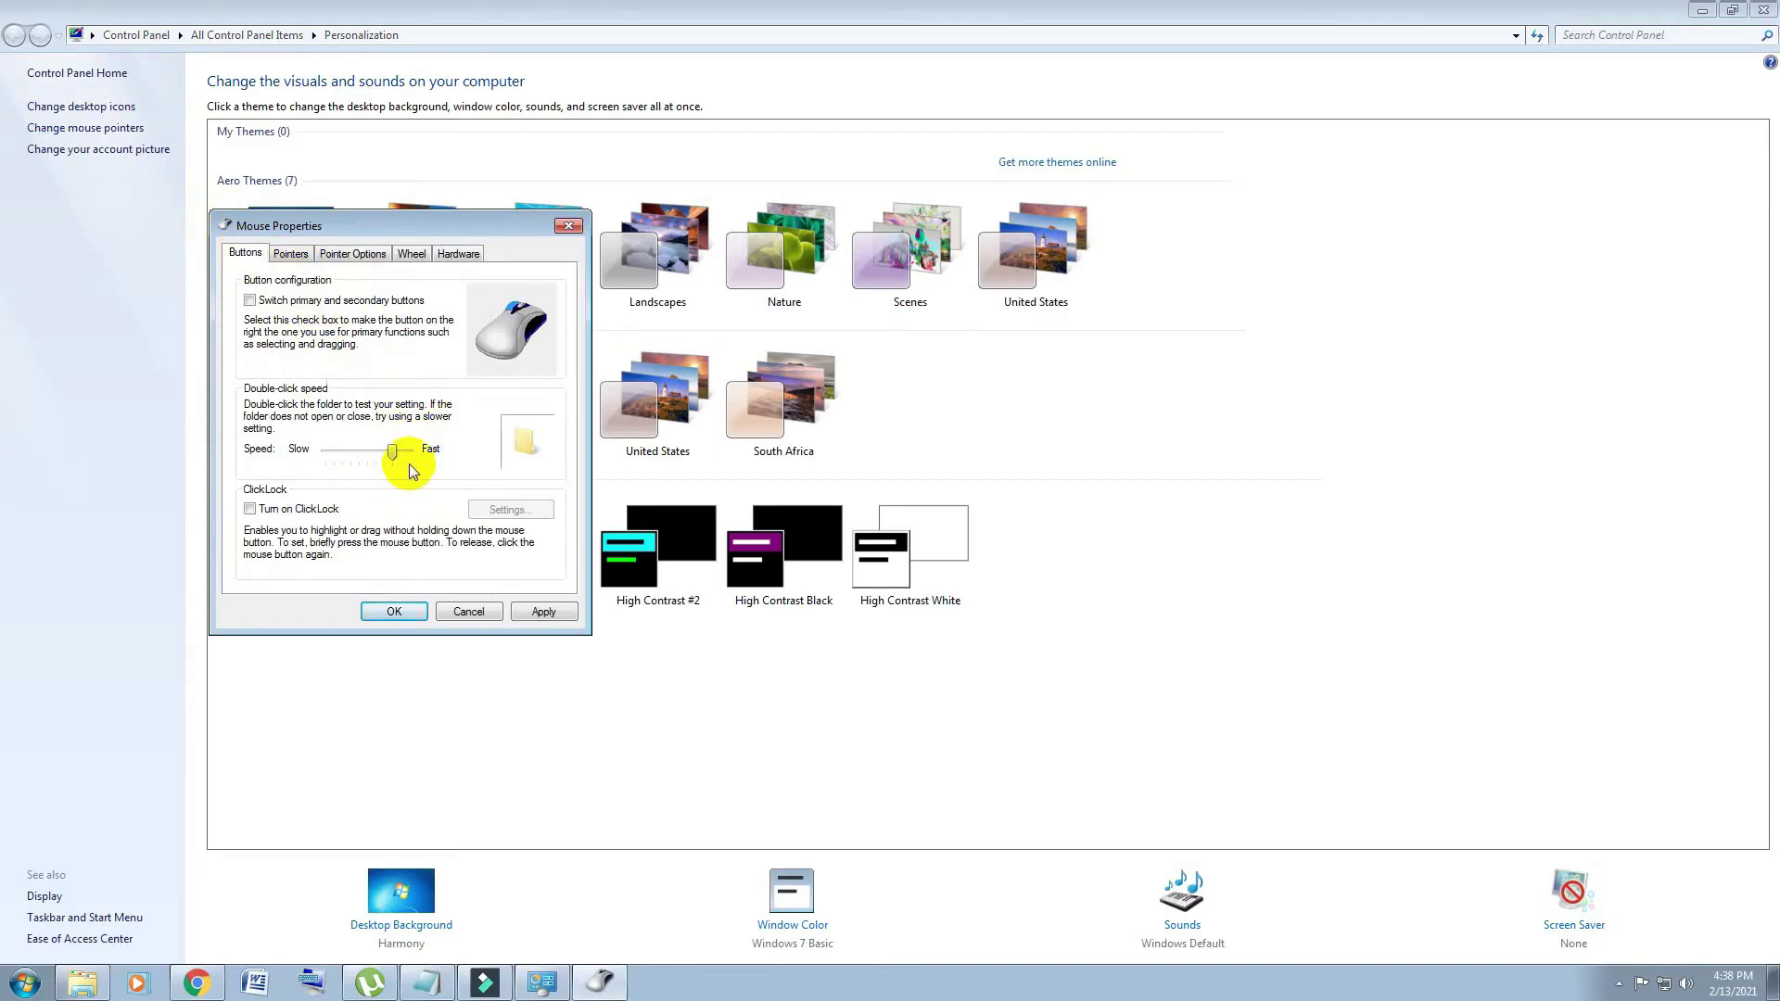
left_click(394, 612)
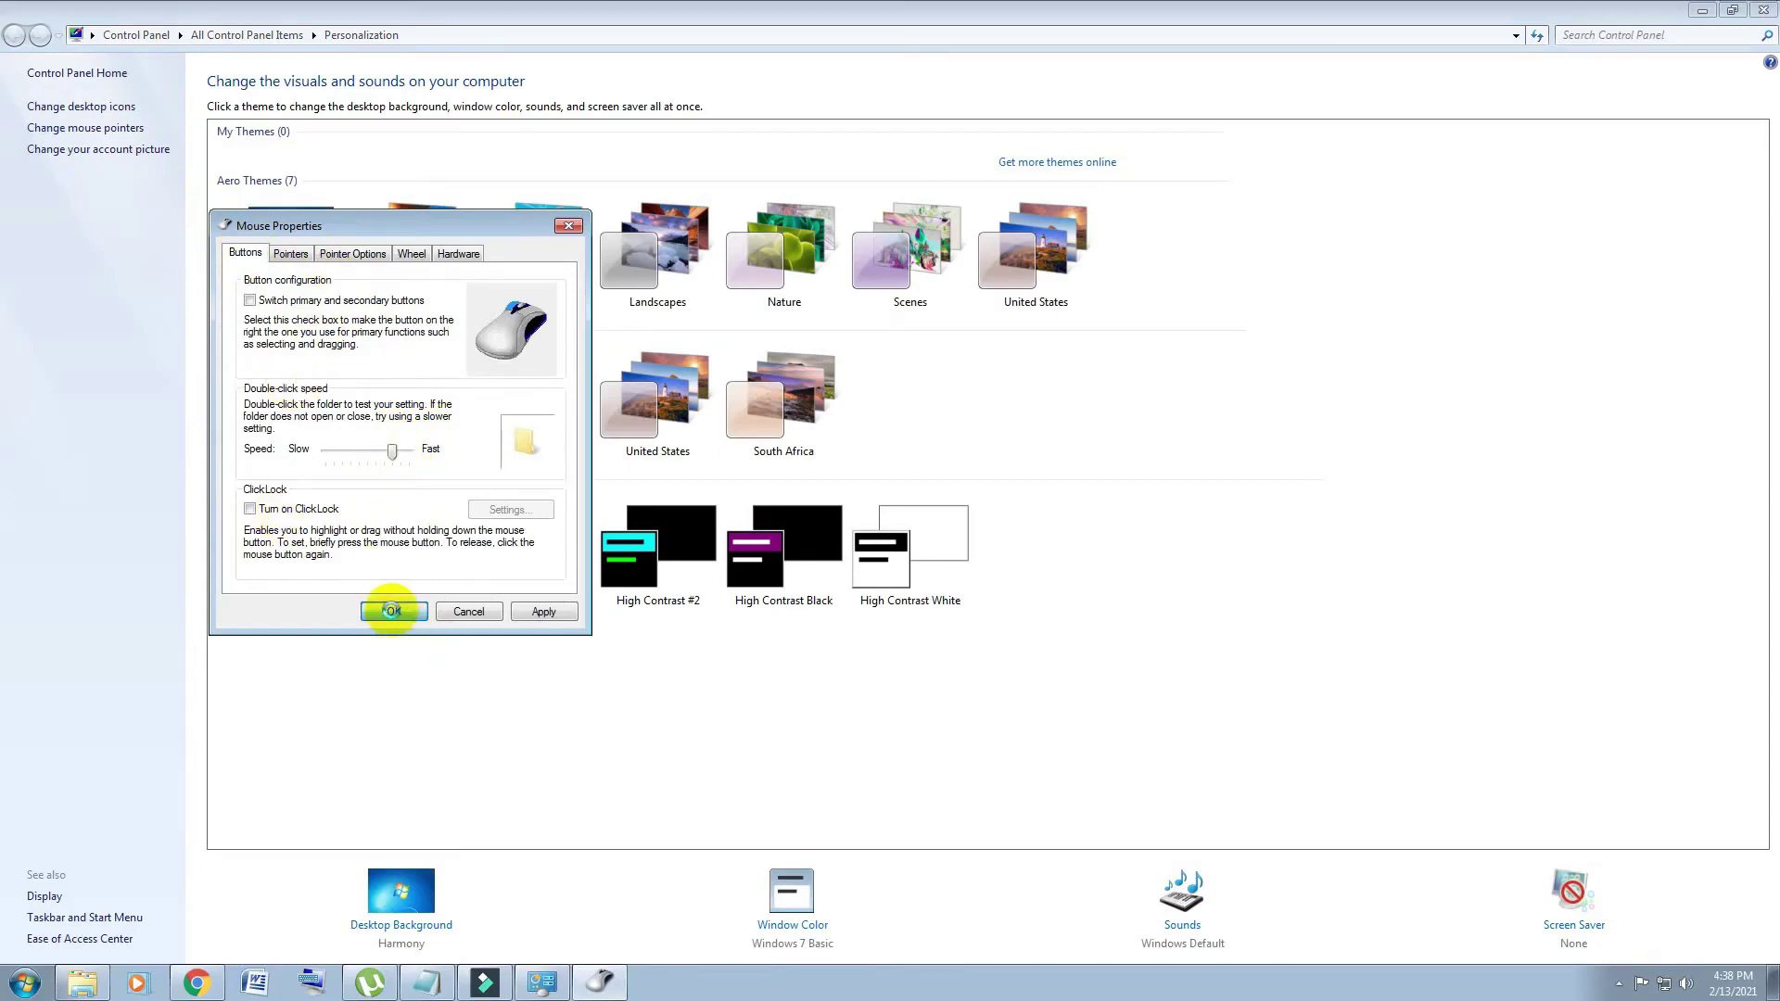
left_click(392, 610)
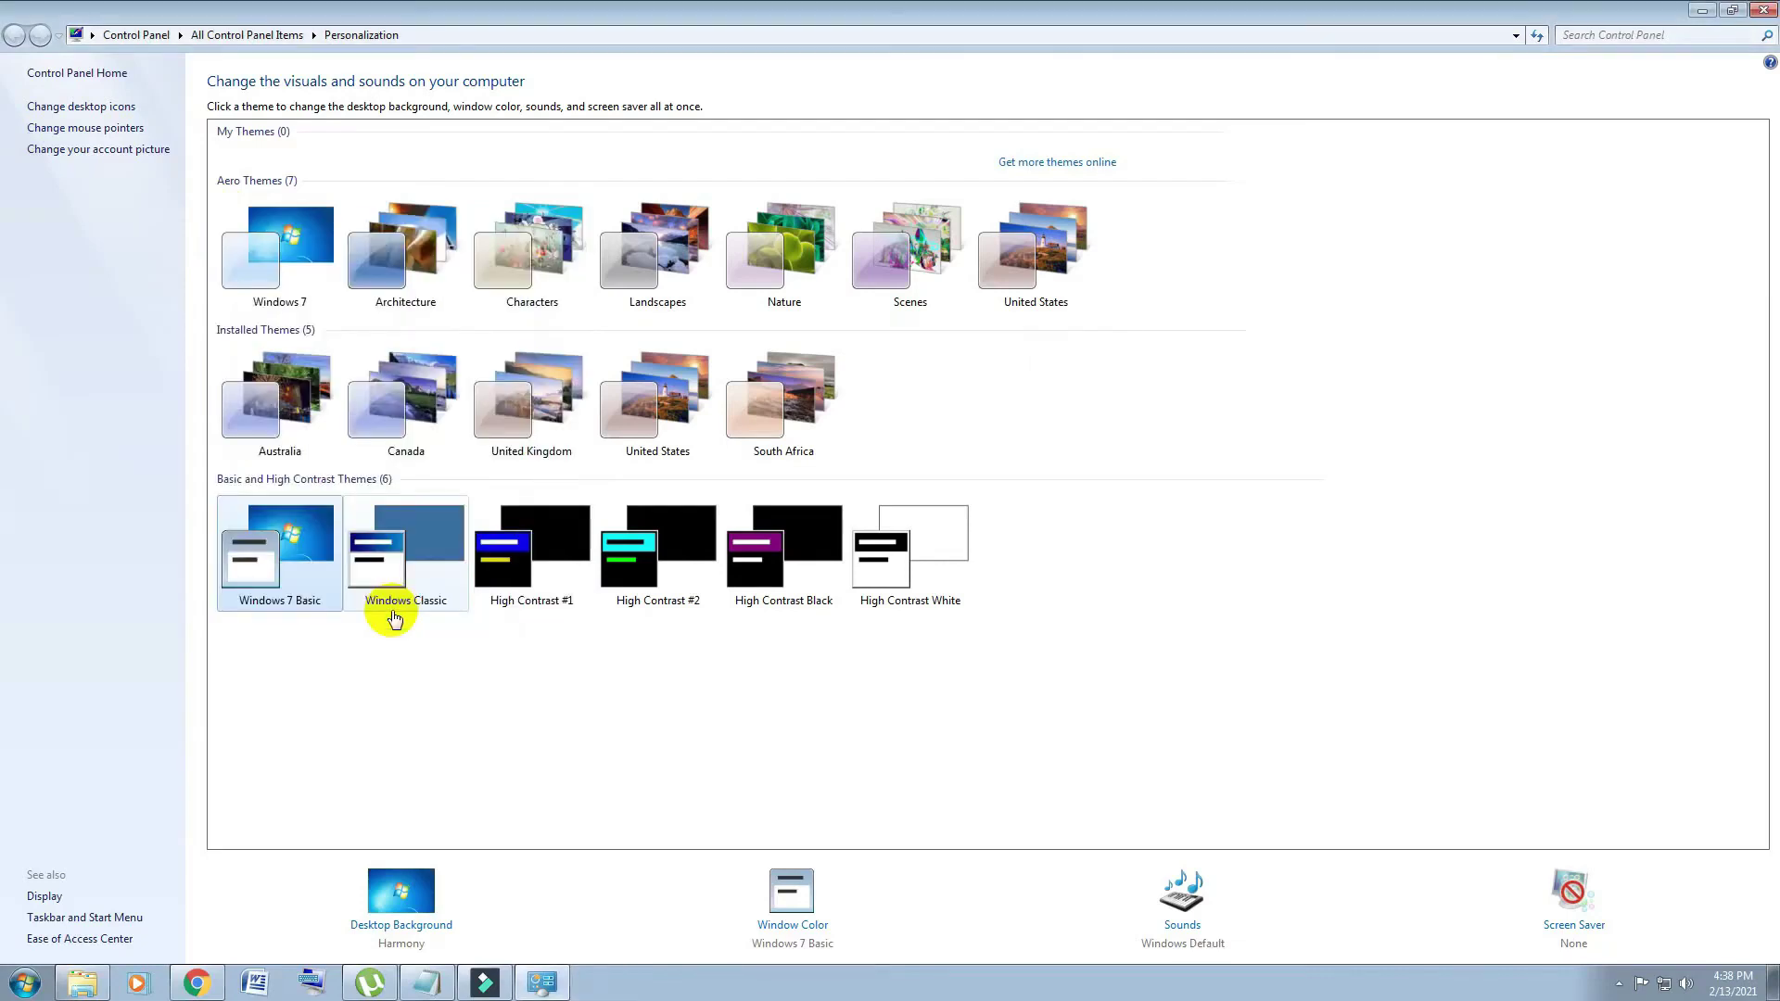
left_click(1757, 14)
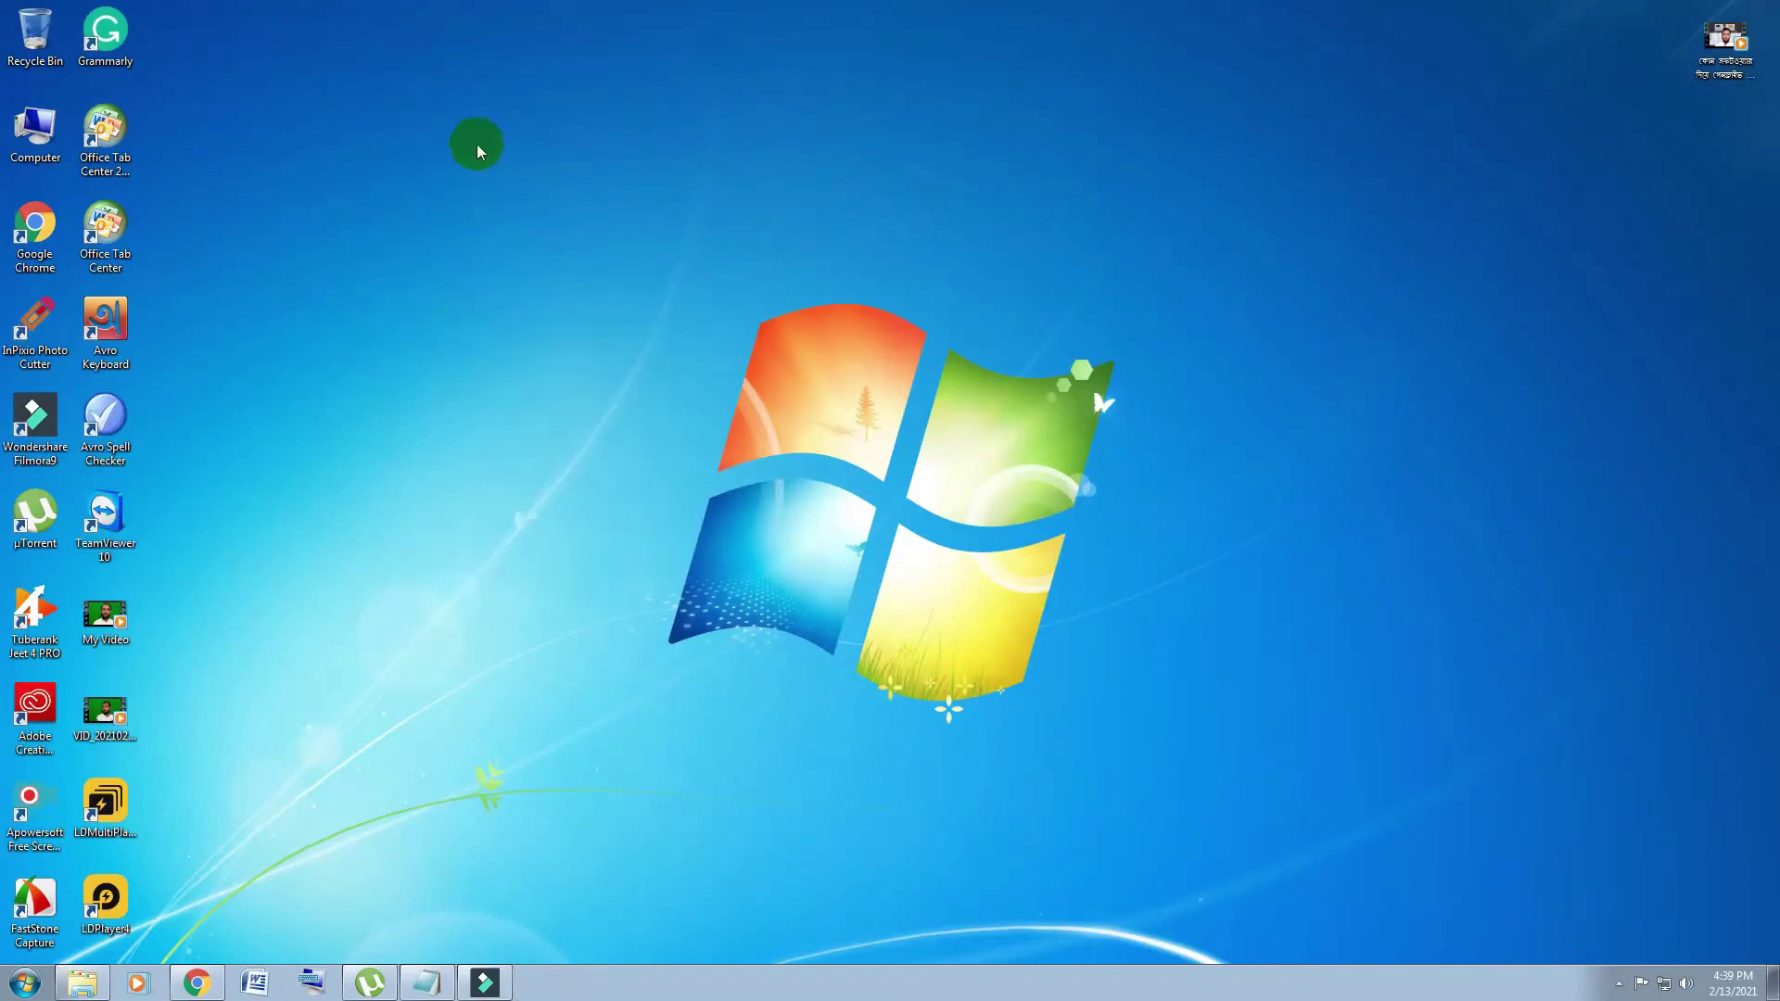
Open the Action Center message settings by way of the Computer's system properties.
left_click(20, 133)
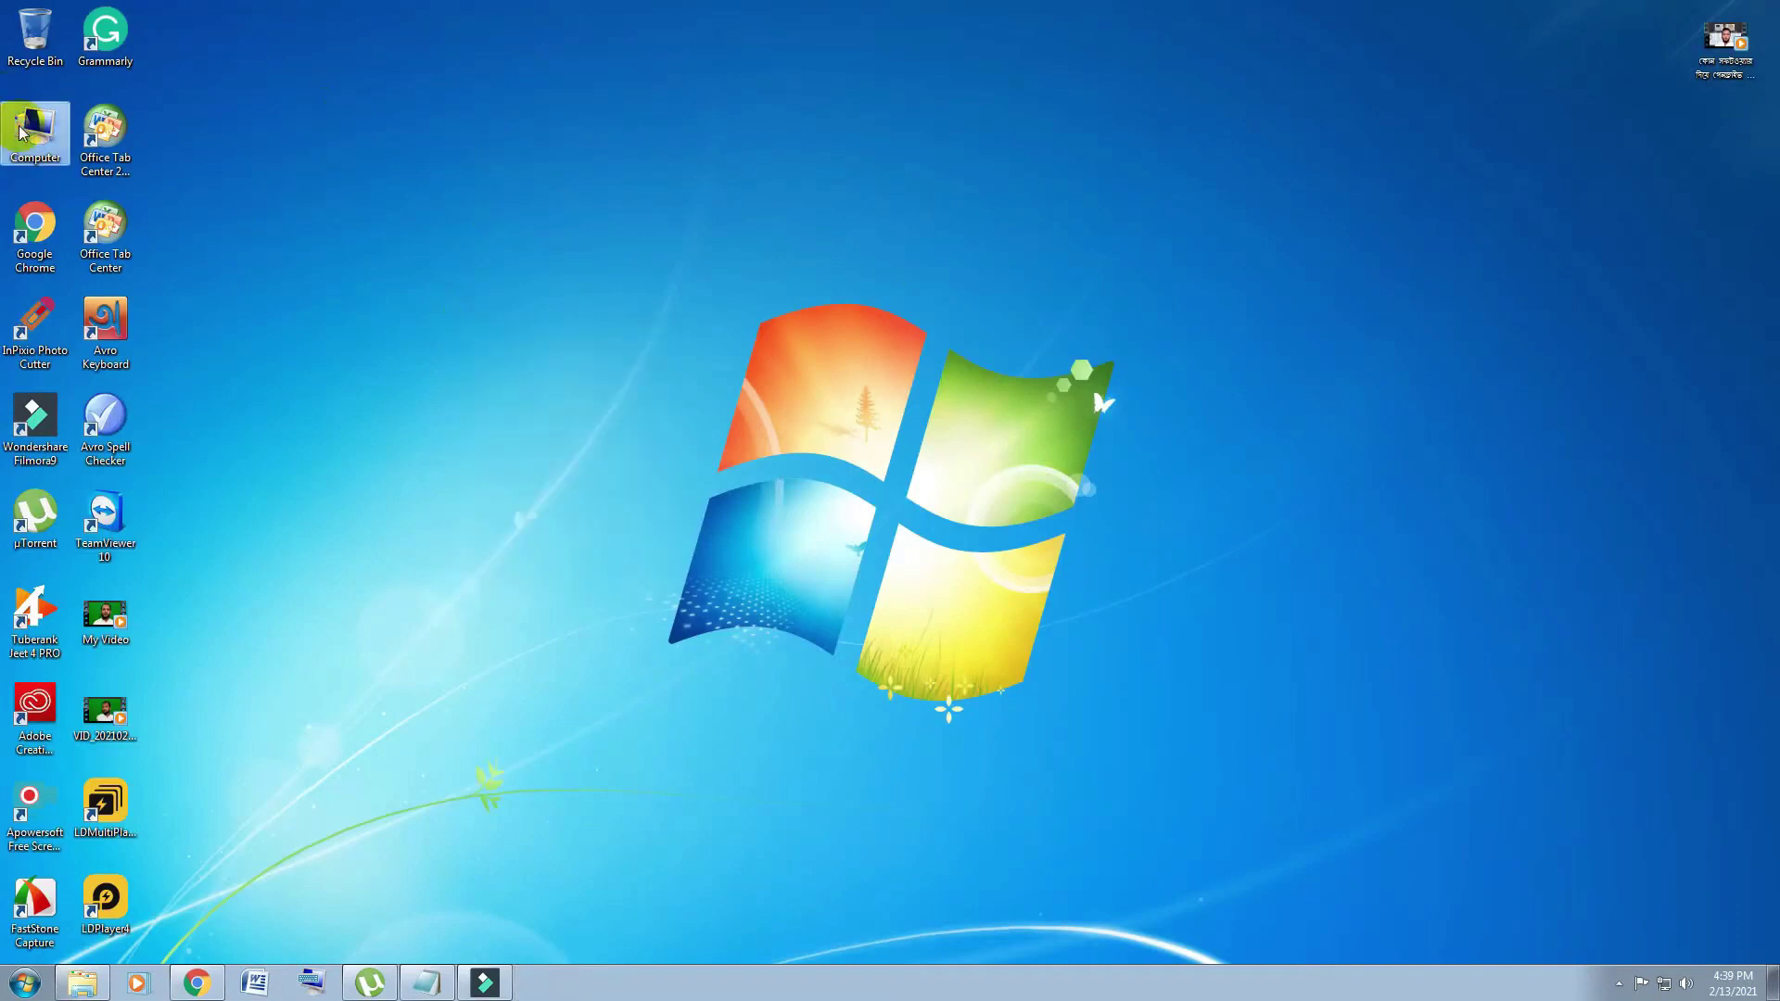
right_click(20, 133)
left_click(74, 303)
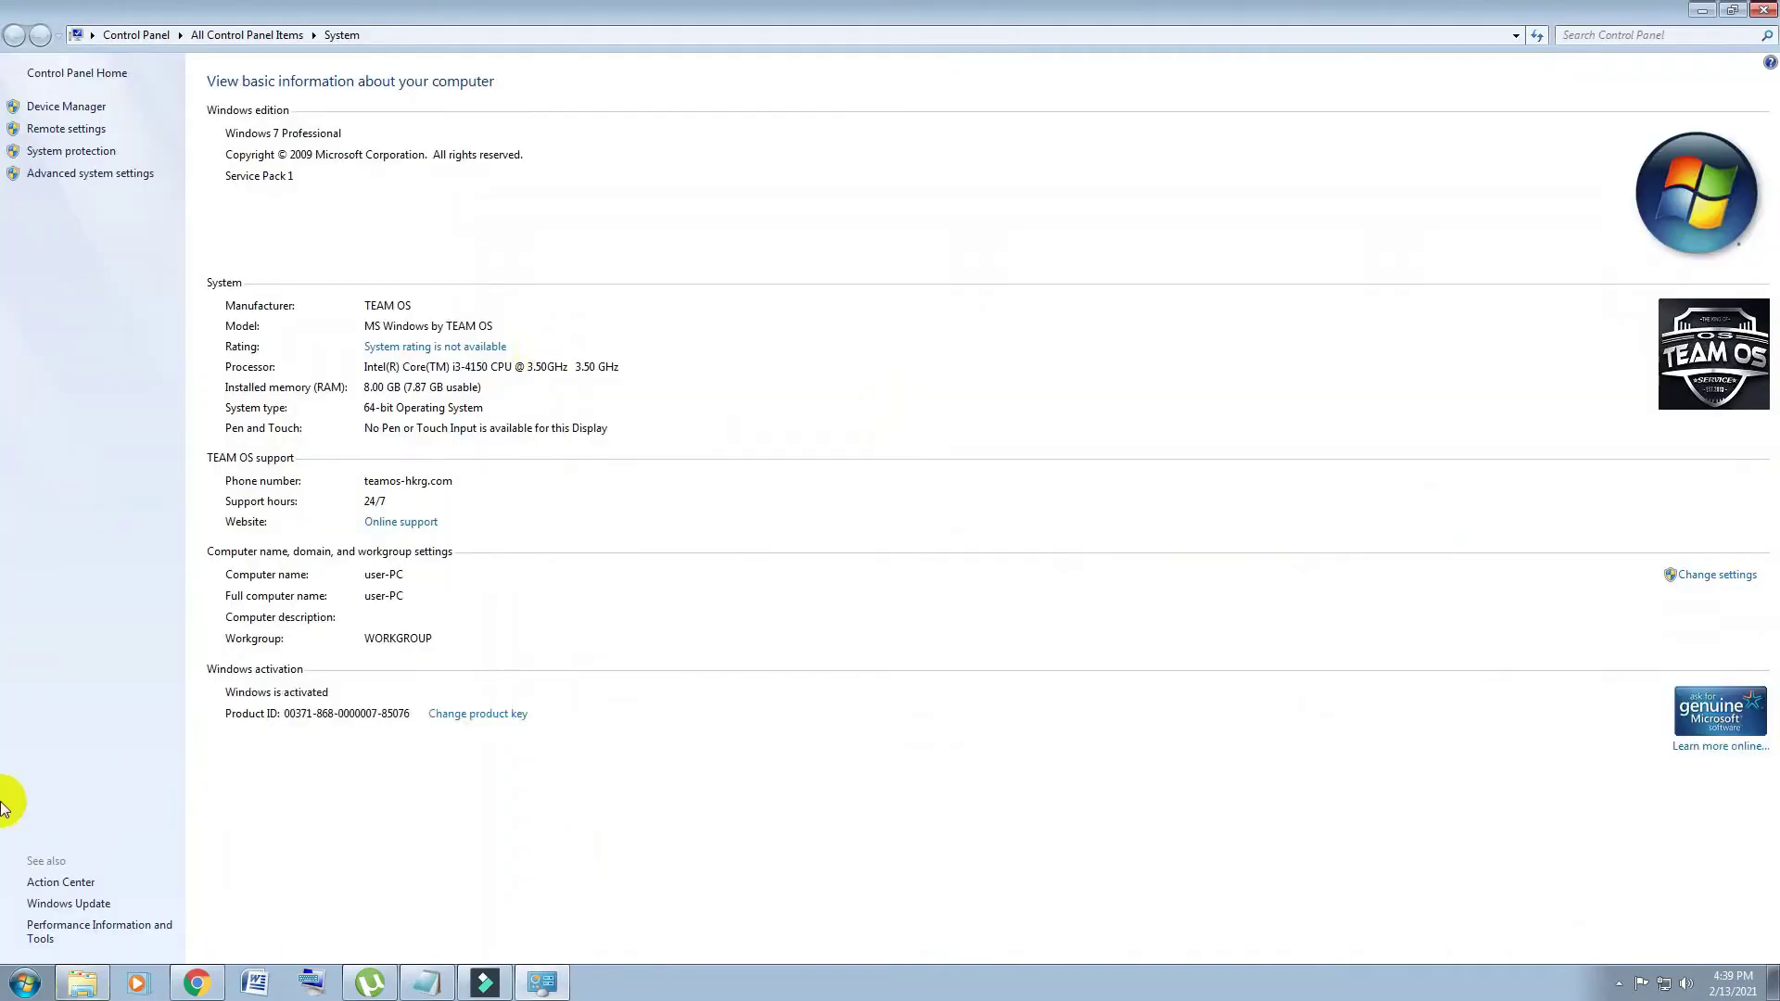
left_click(65, 885)
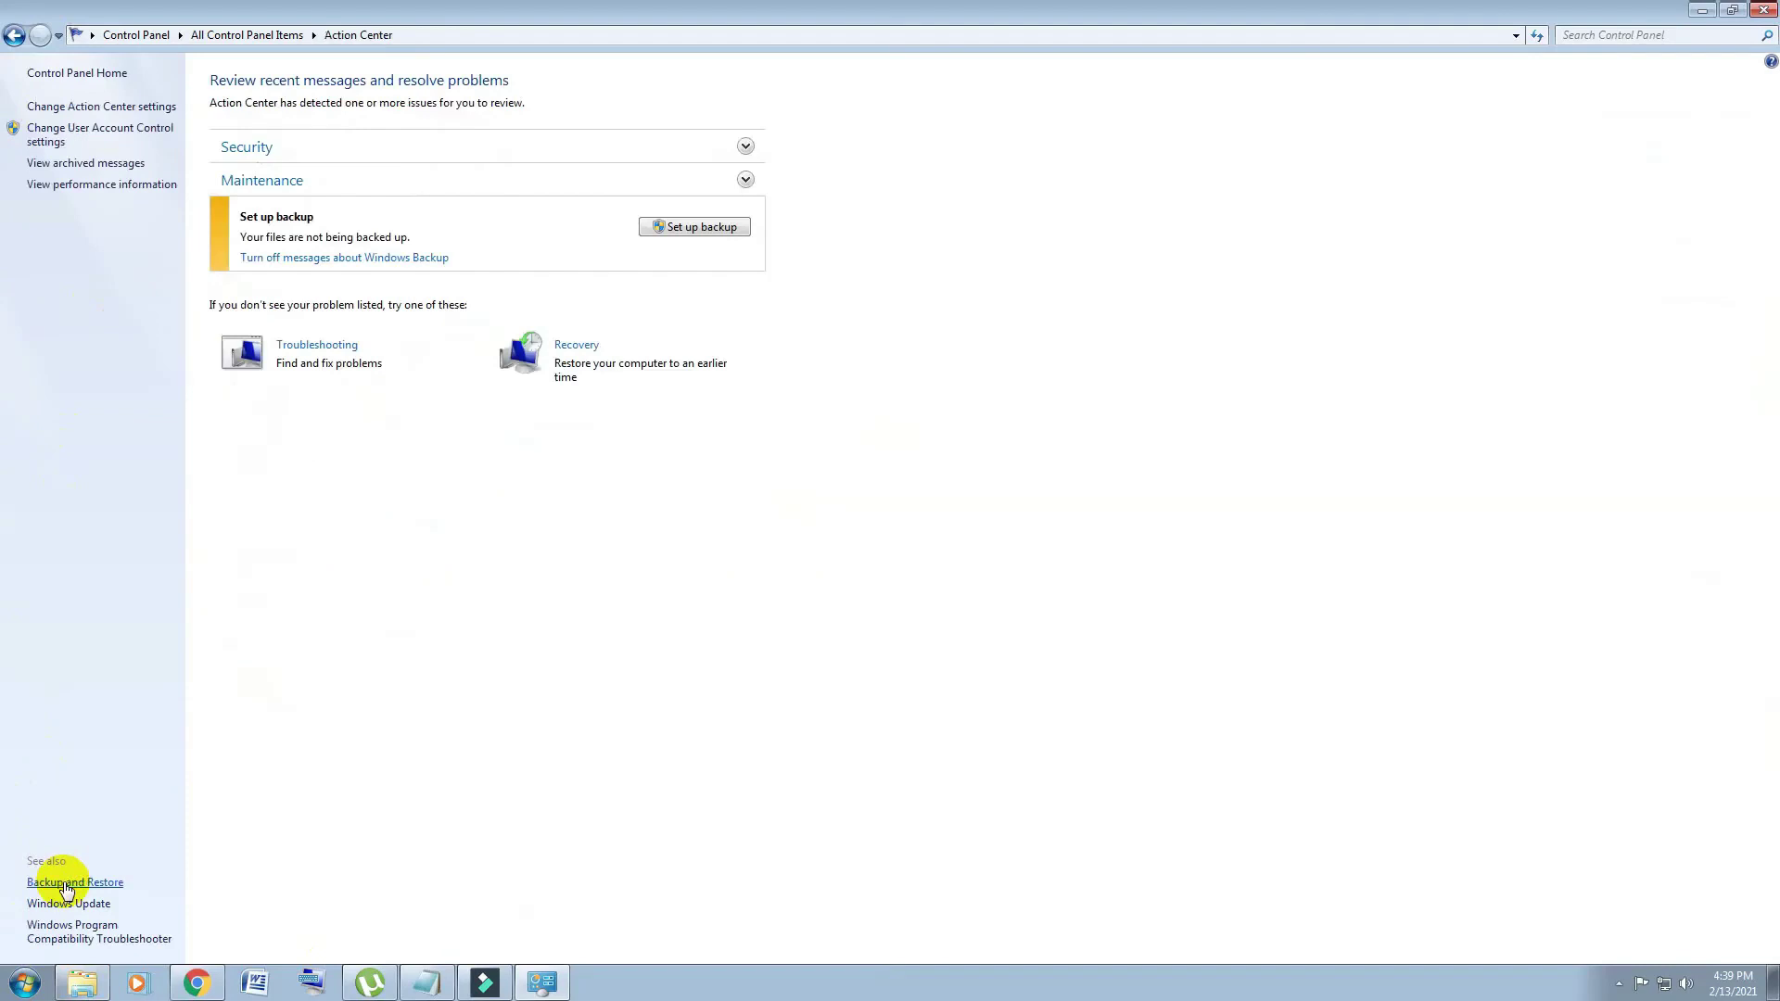
left_click(92, 108)
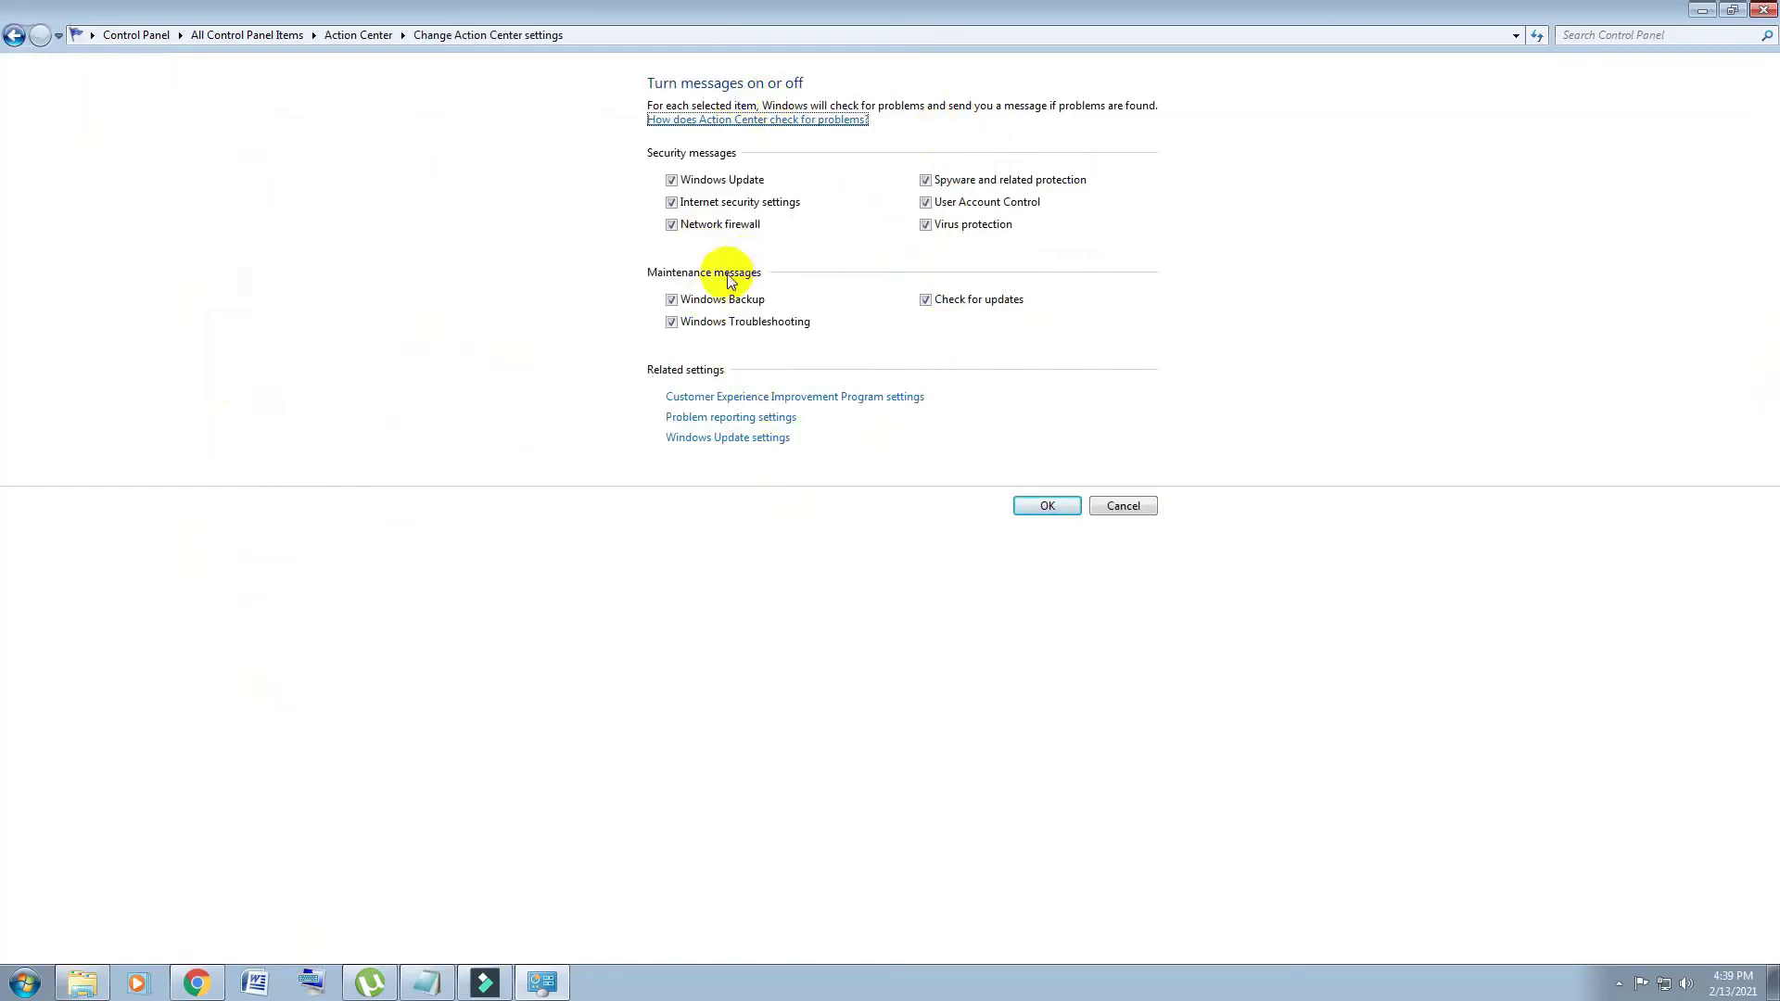
Turn off the Action Center messages for Windows Update, Network firewall, Windows Backup, User Account Control and Check for updates, then recheck the saved settings.
left_click(671, 182)
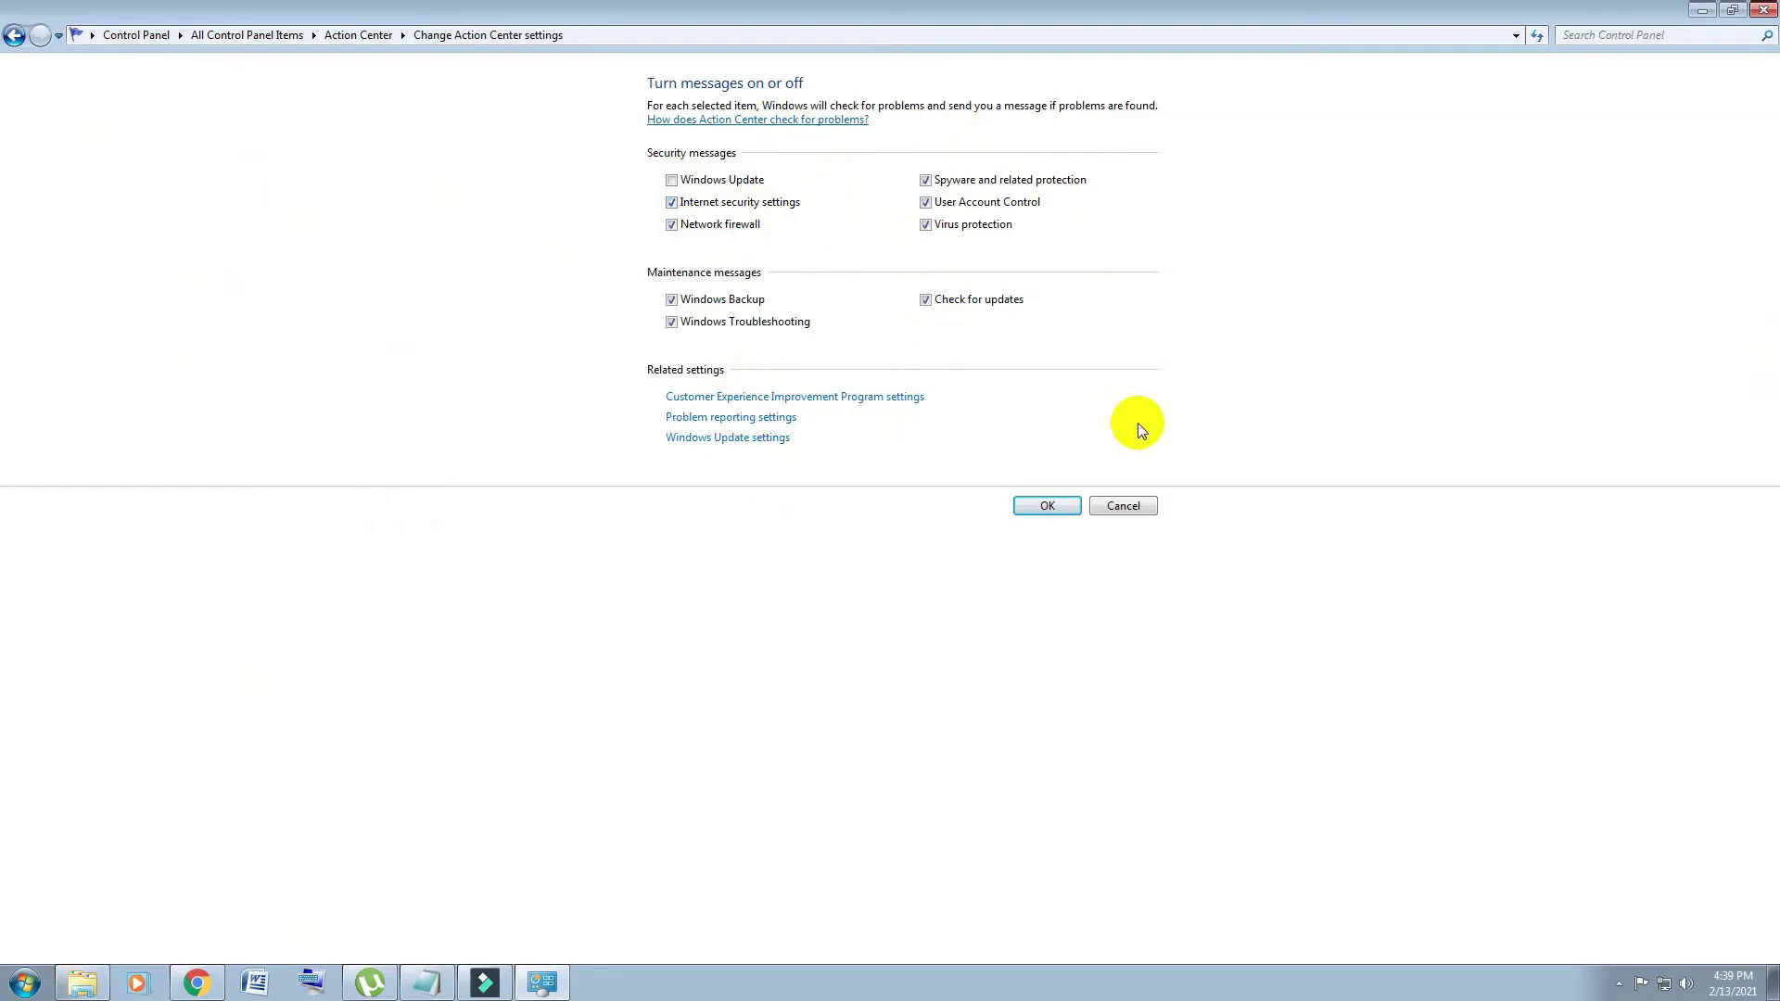
left_click(672, 225)
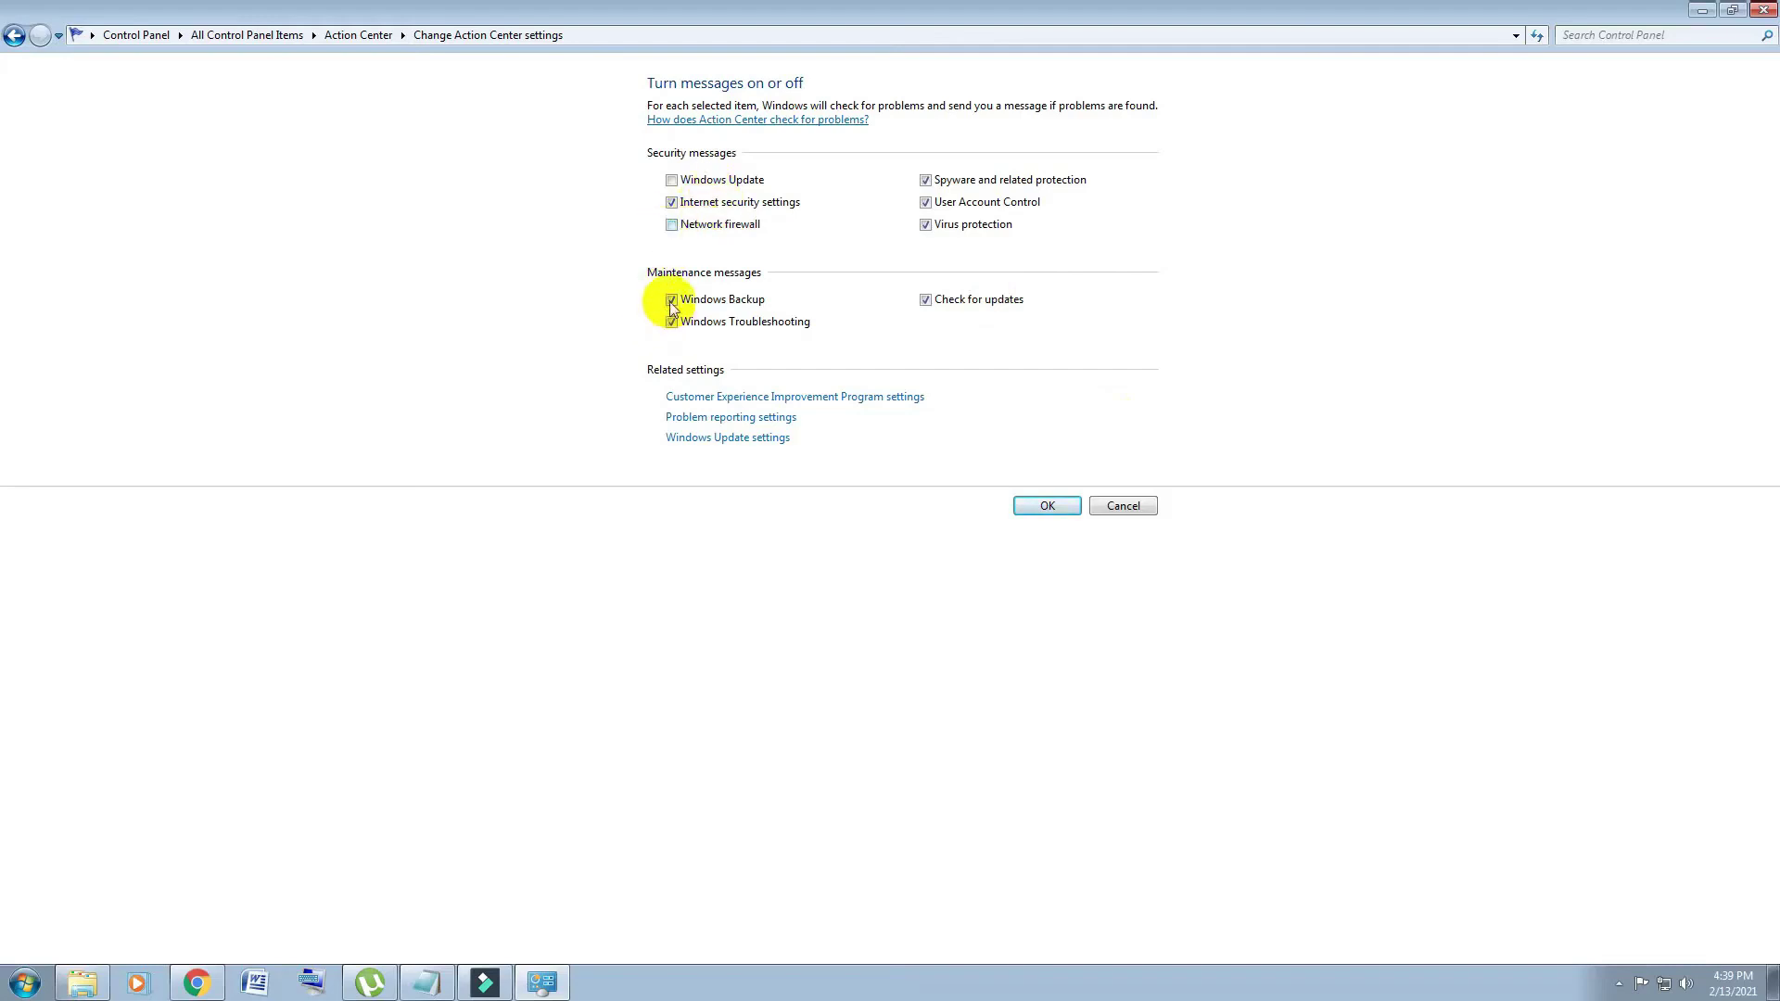
left_click(672, 300)
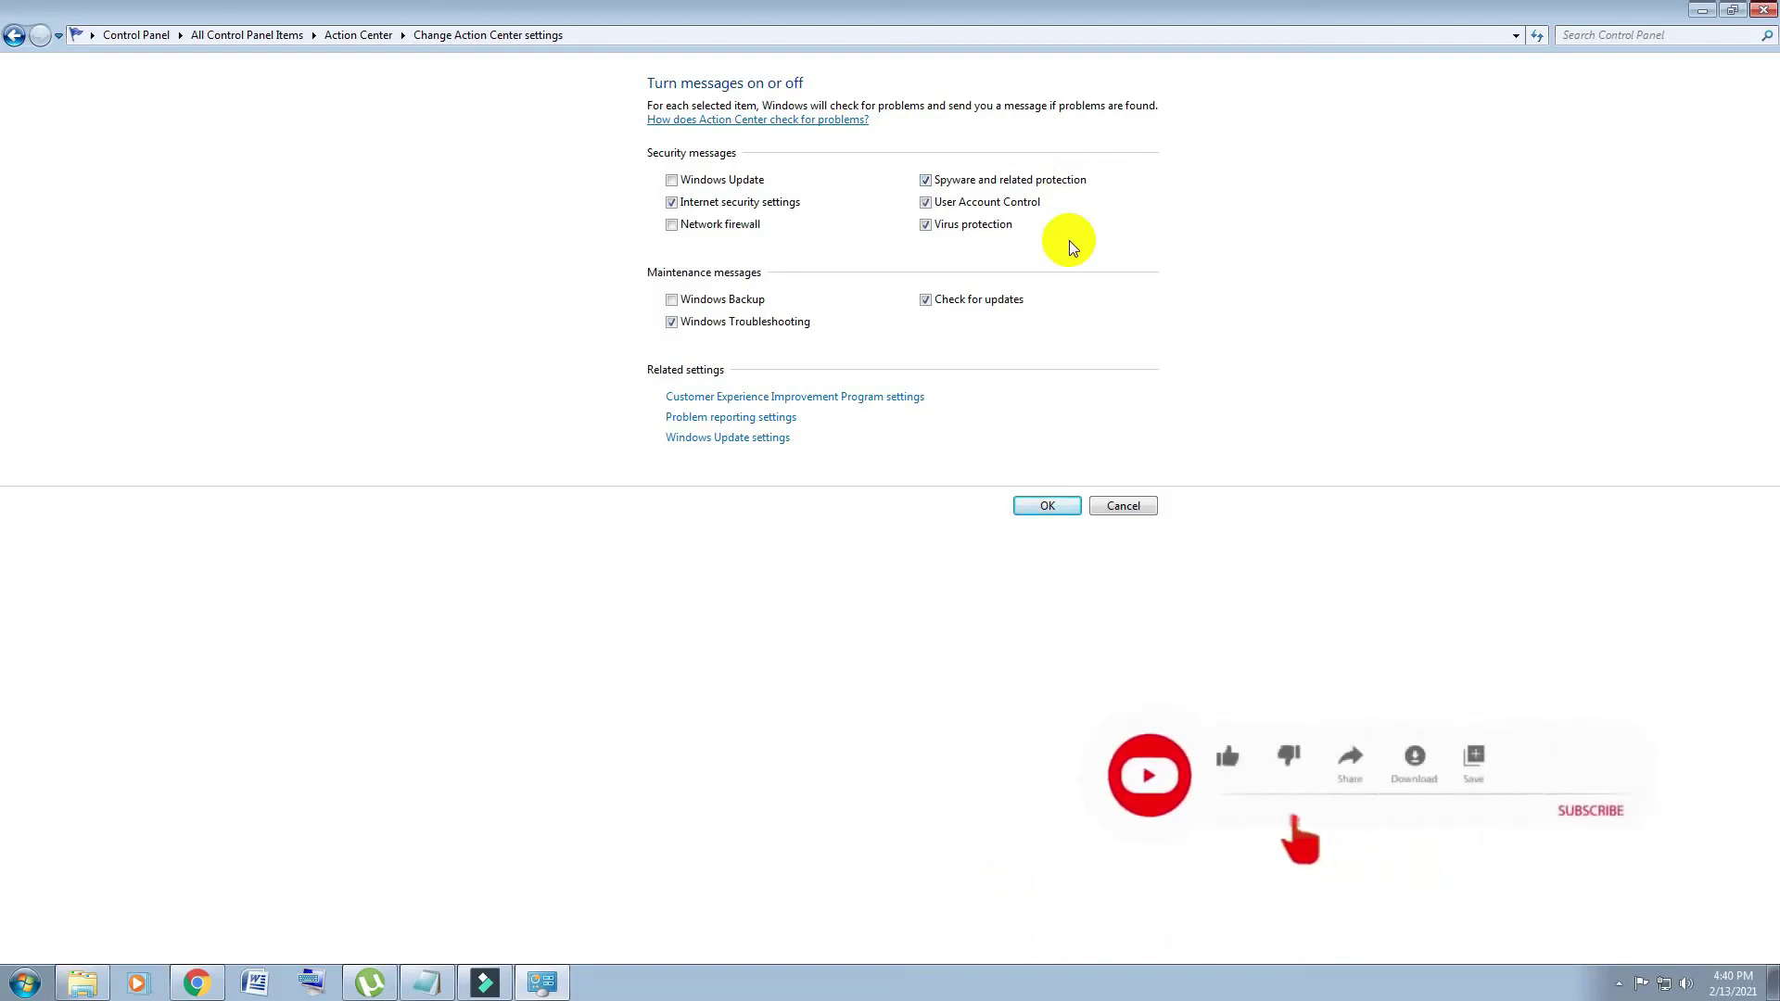
left_click(925, 202)
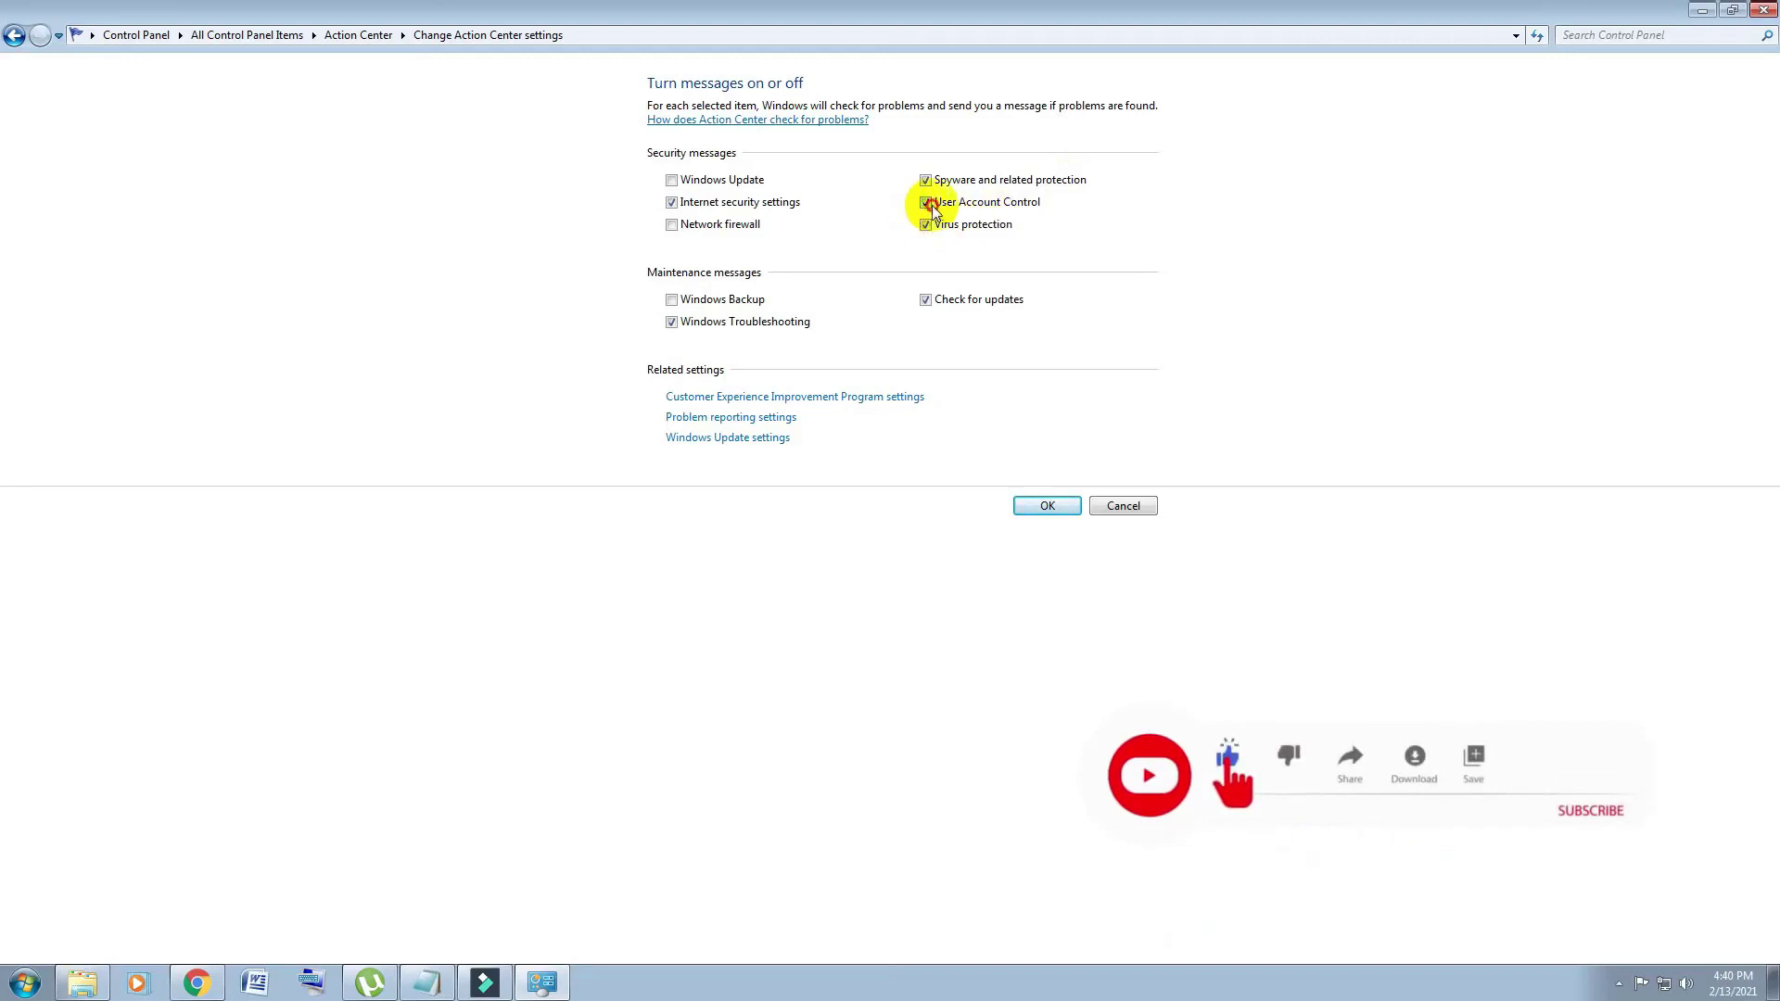
left_click(925, 299)
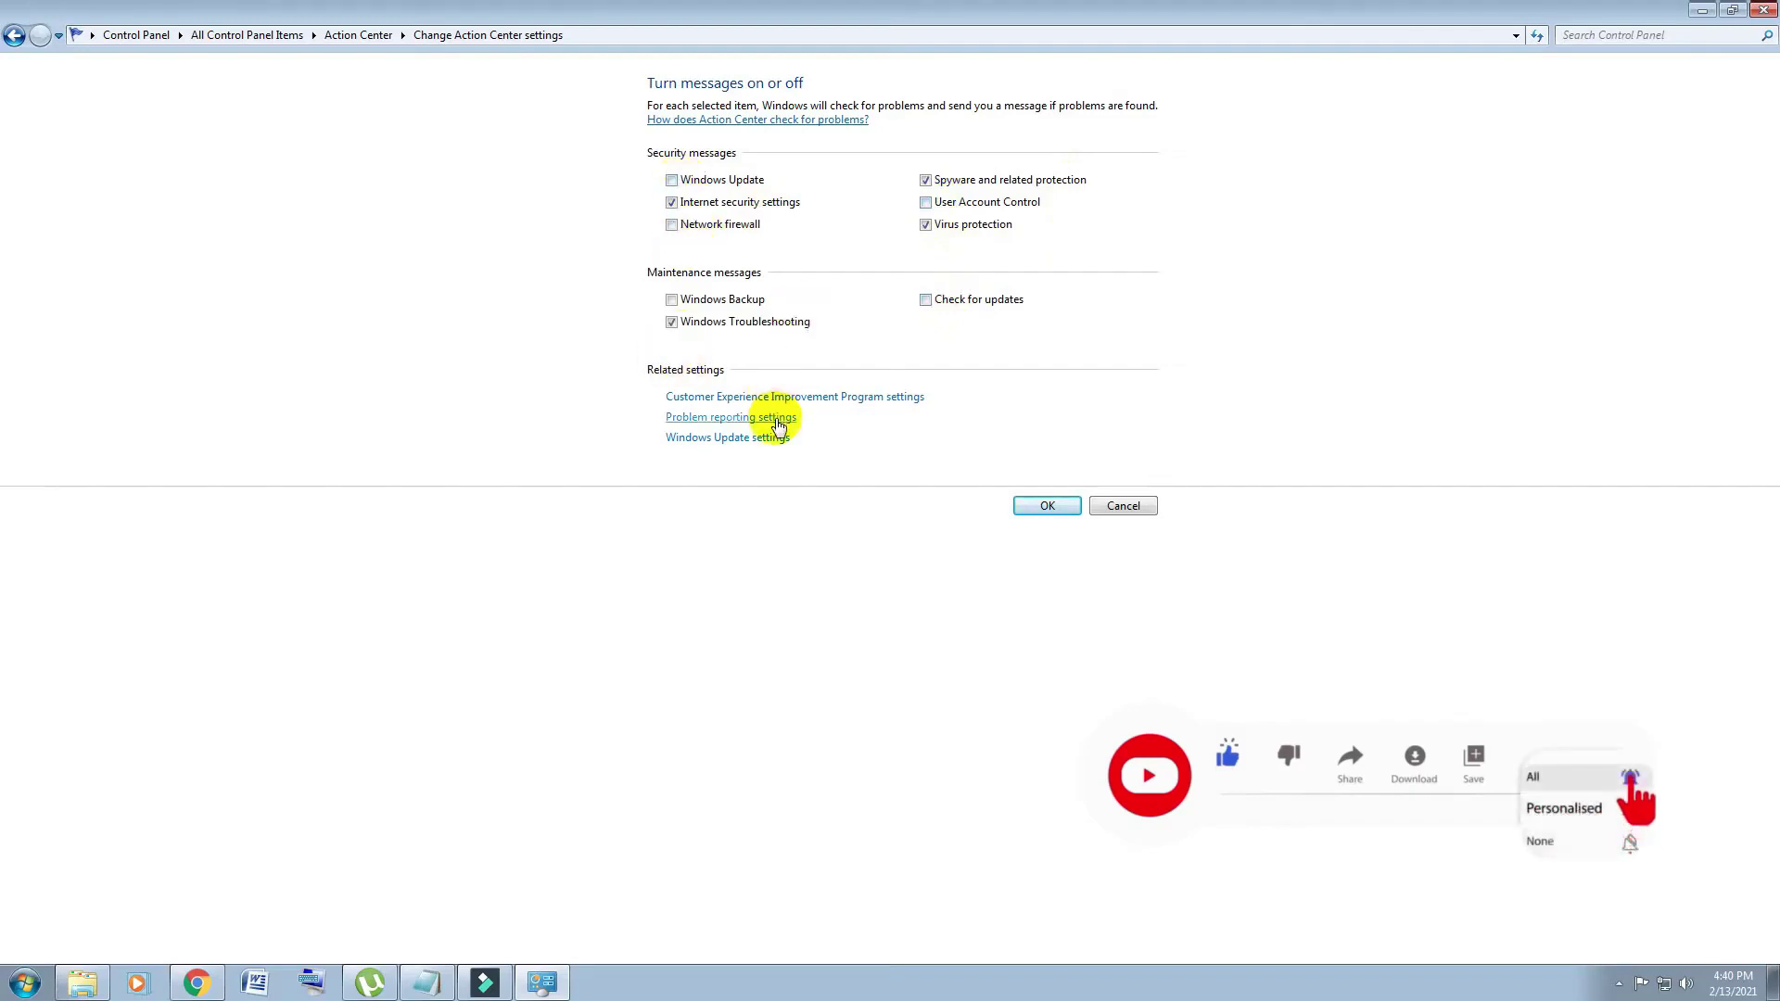
left_click(1038, 507)
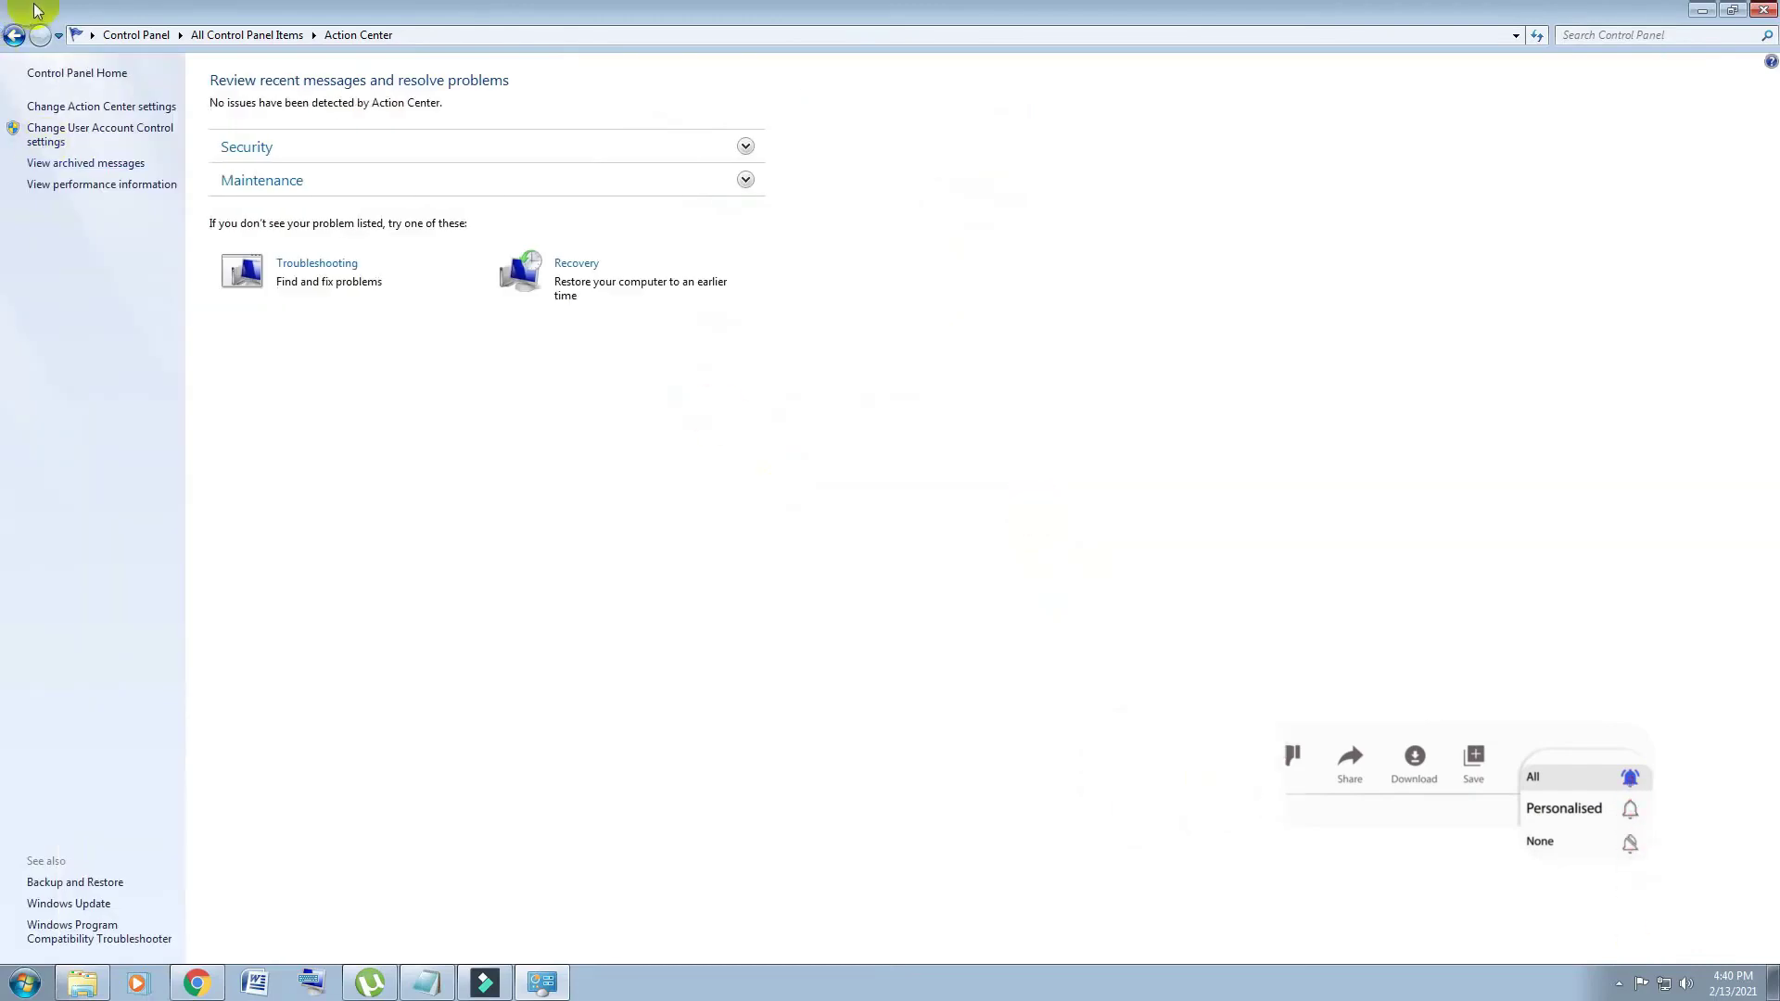
left_click(102, 106)
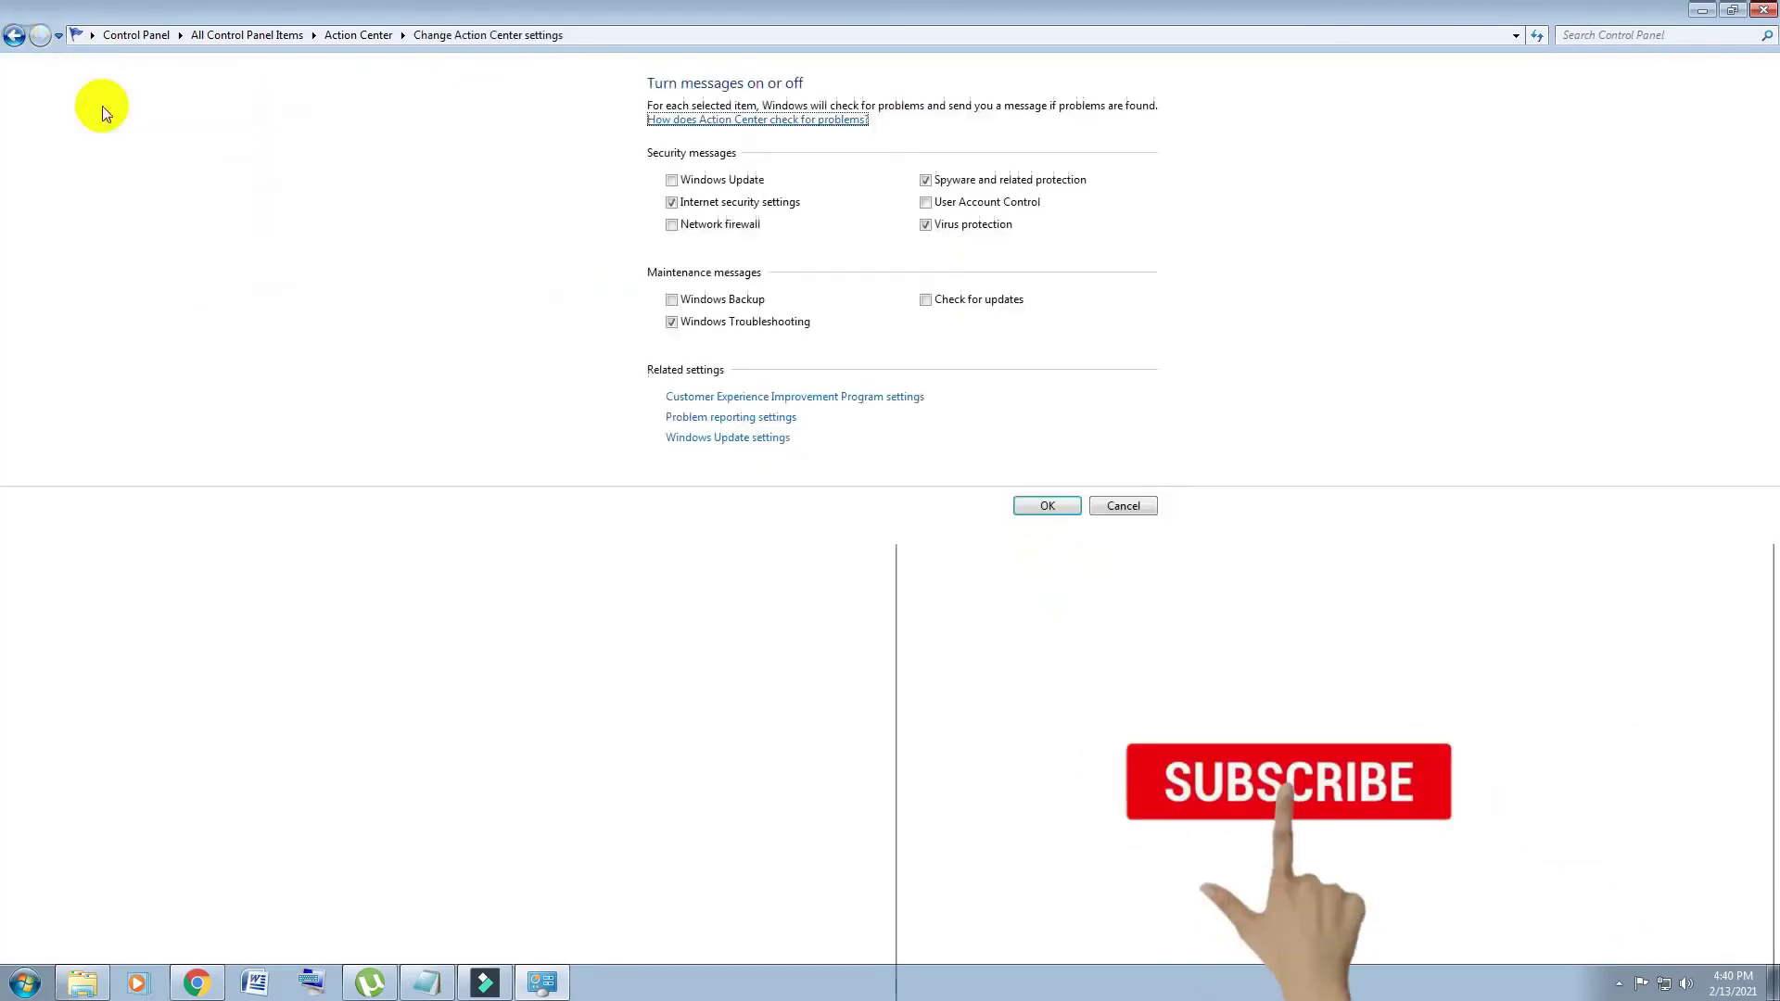
left_click(15, 35)
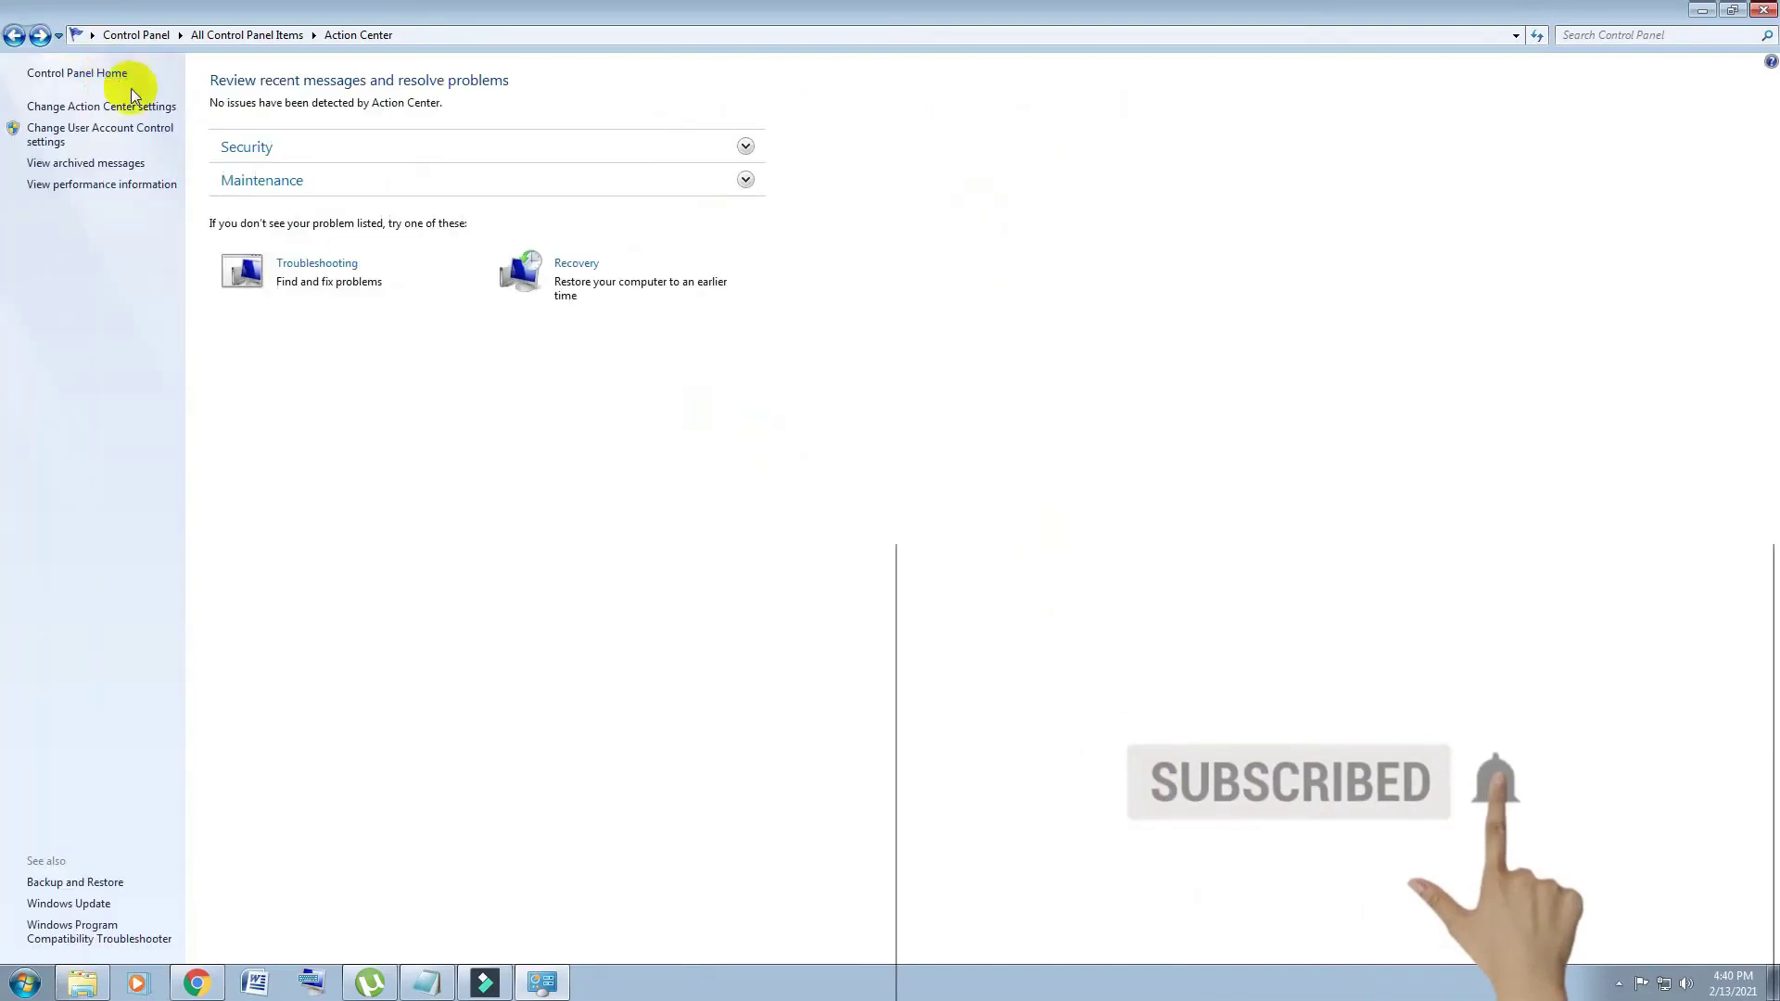
Set the User Account Control notification level to Never notify and save it.
left_click(114, 135)
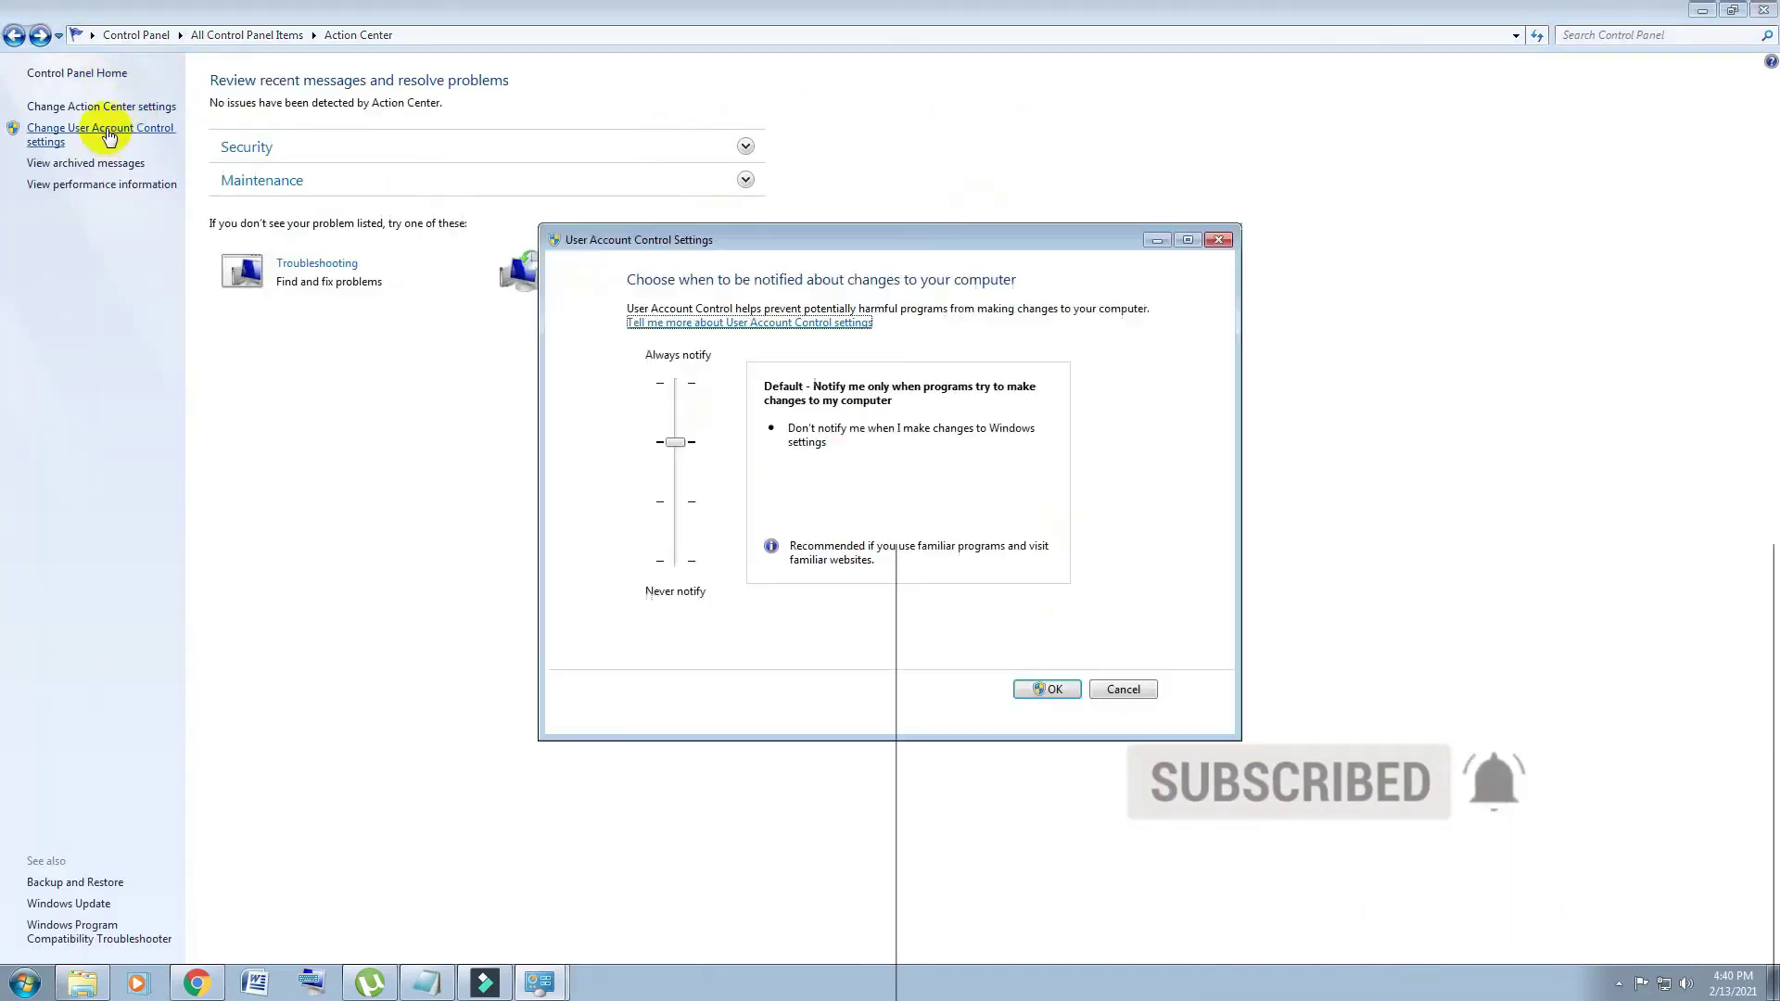
left_click(677, 527)
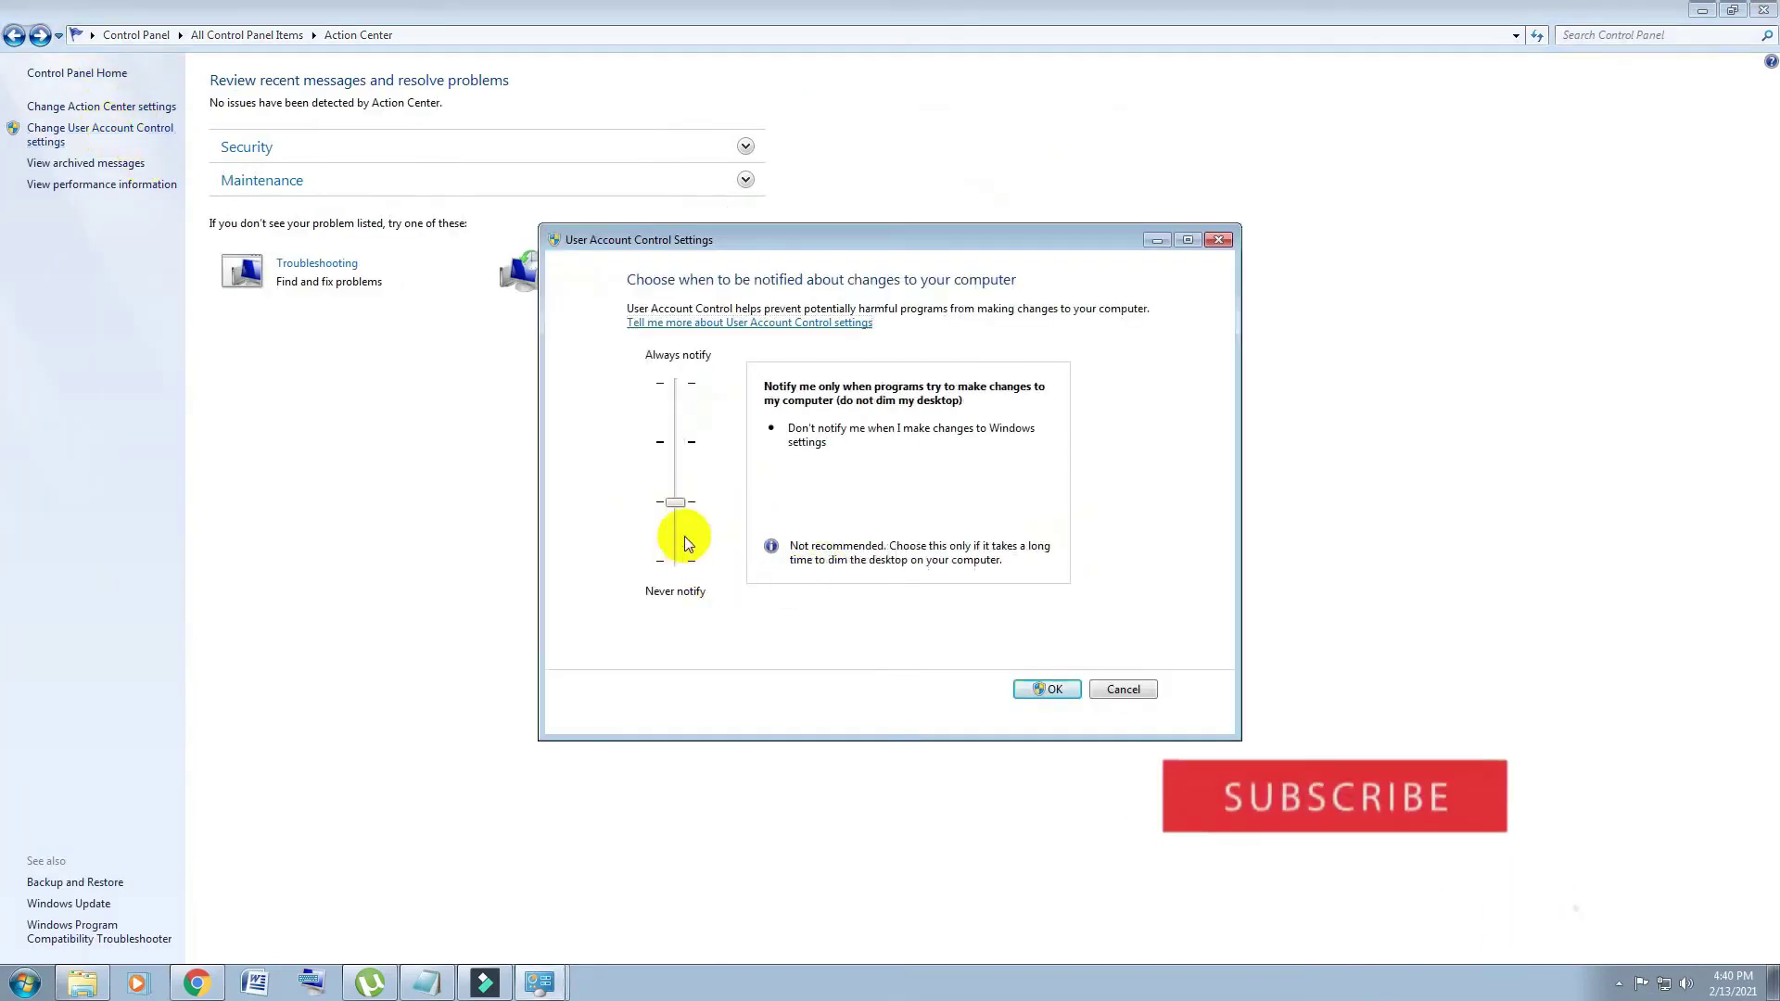
left_click(684, 536)
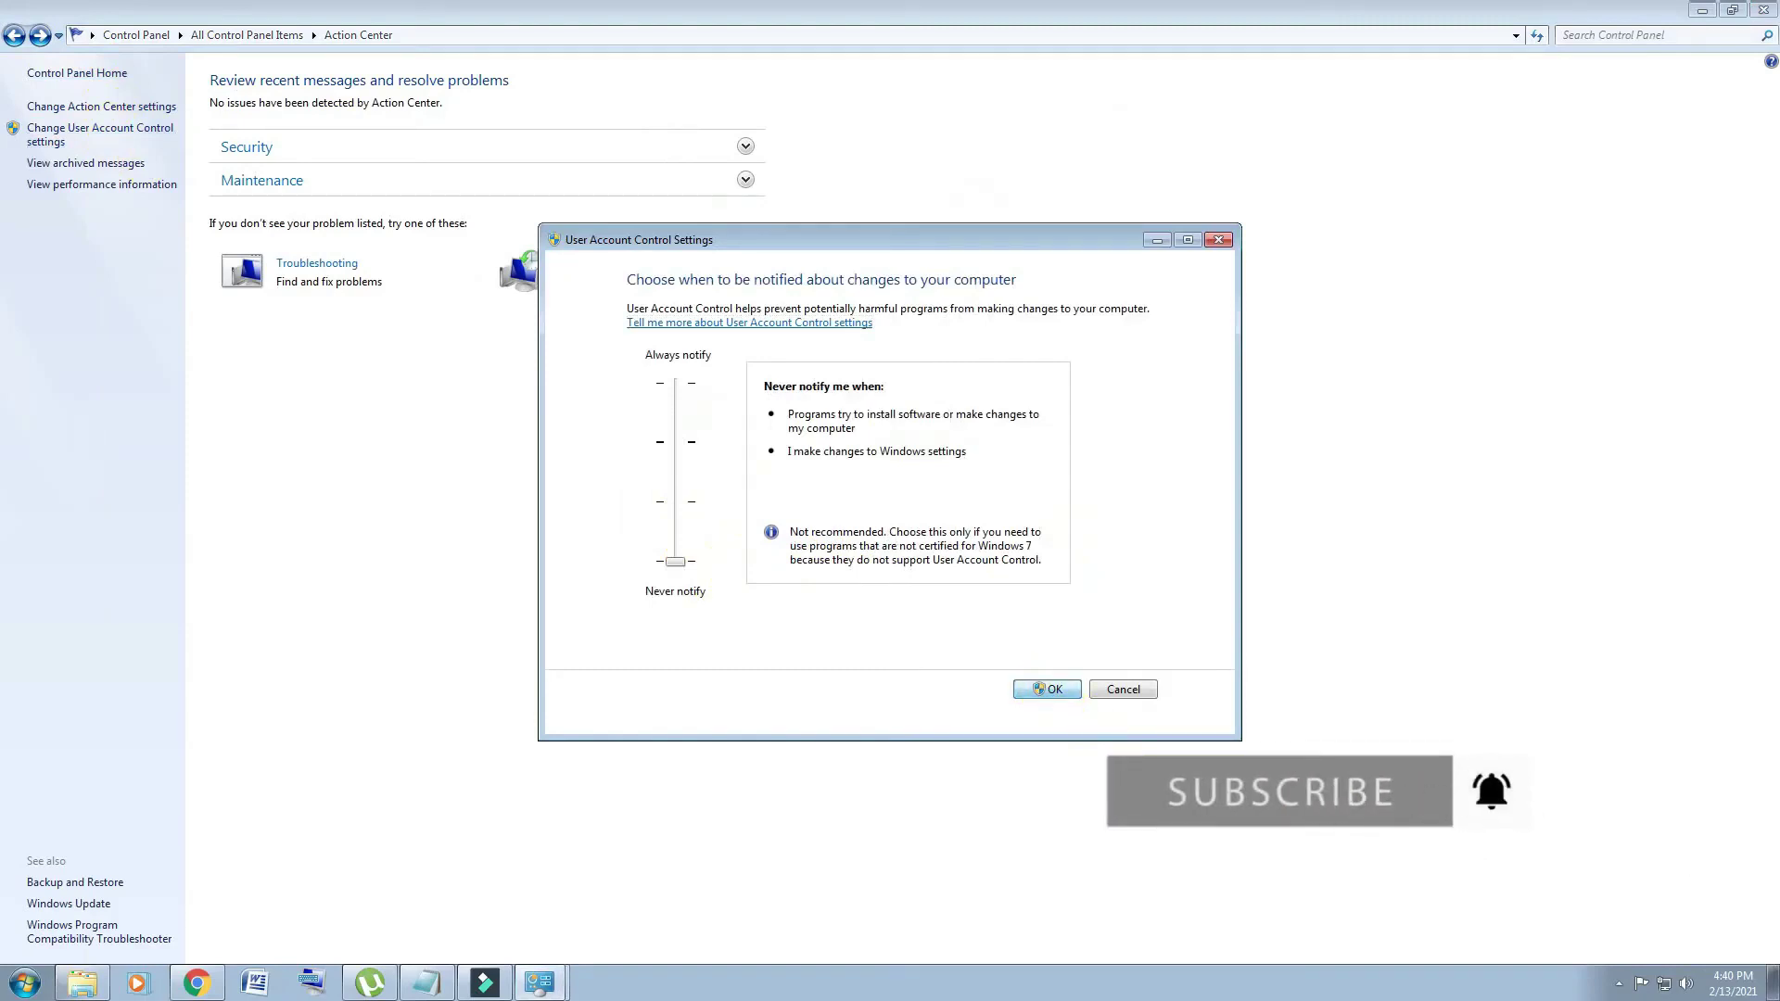
left_click(1051, 689)
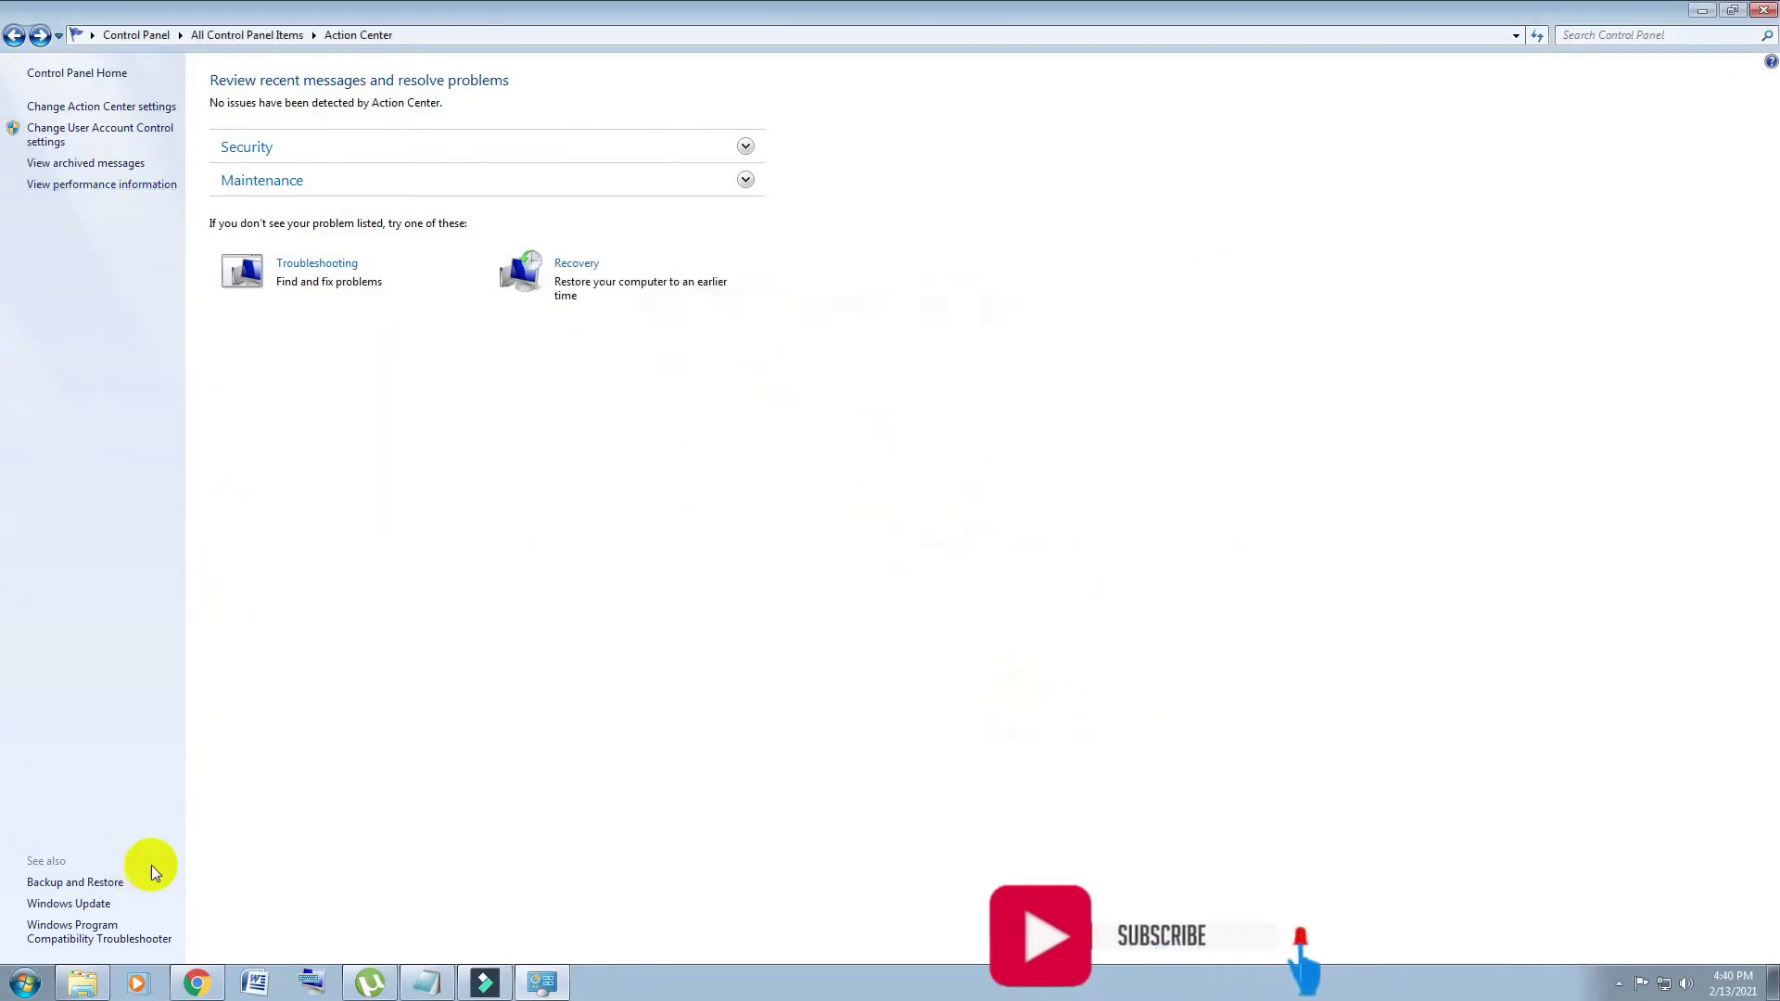
In the Windows Update settings, set important updates to "Never check for updates (not recommended)" and save.
left_click(79, 903)
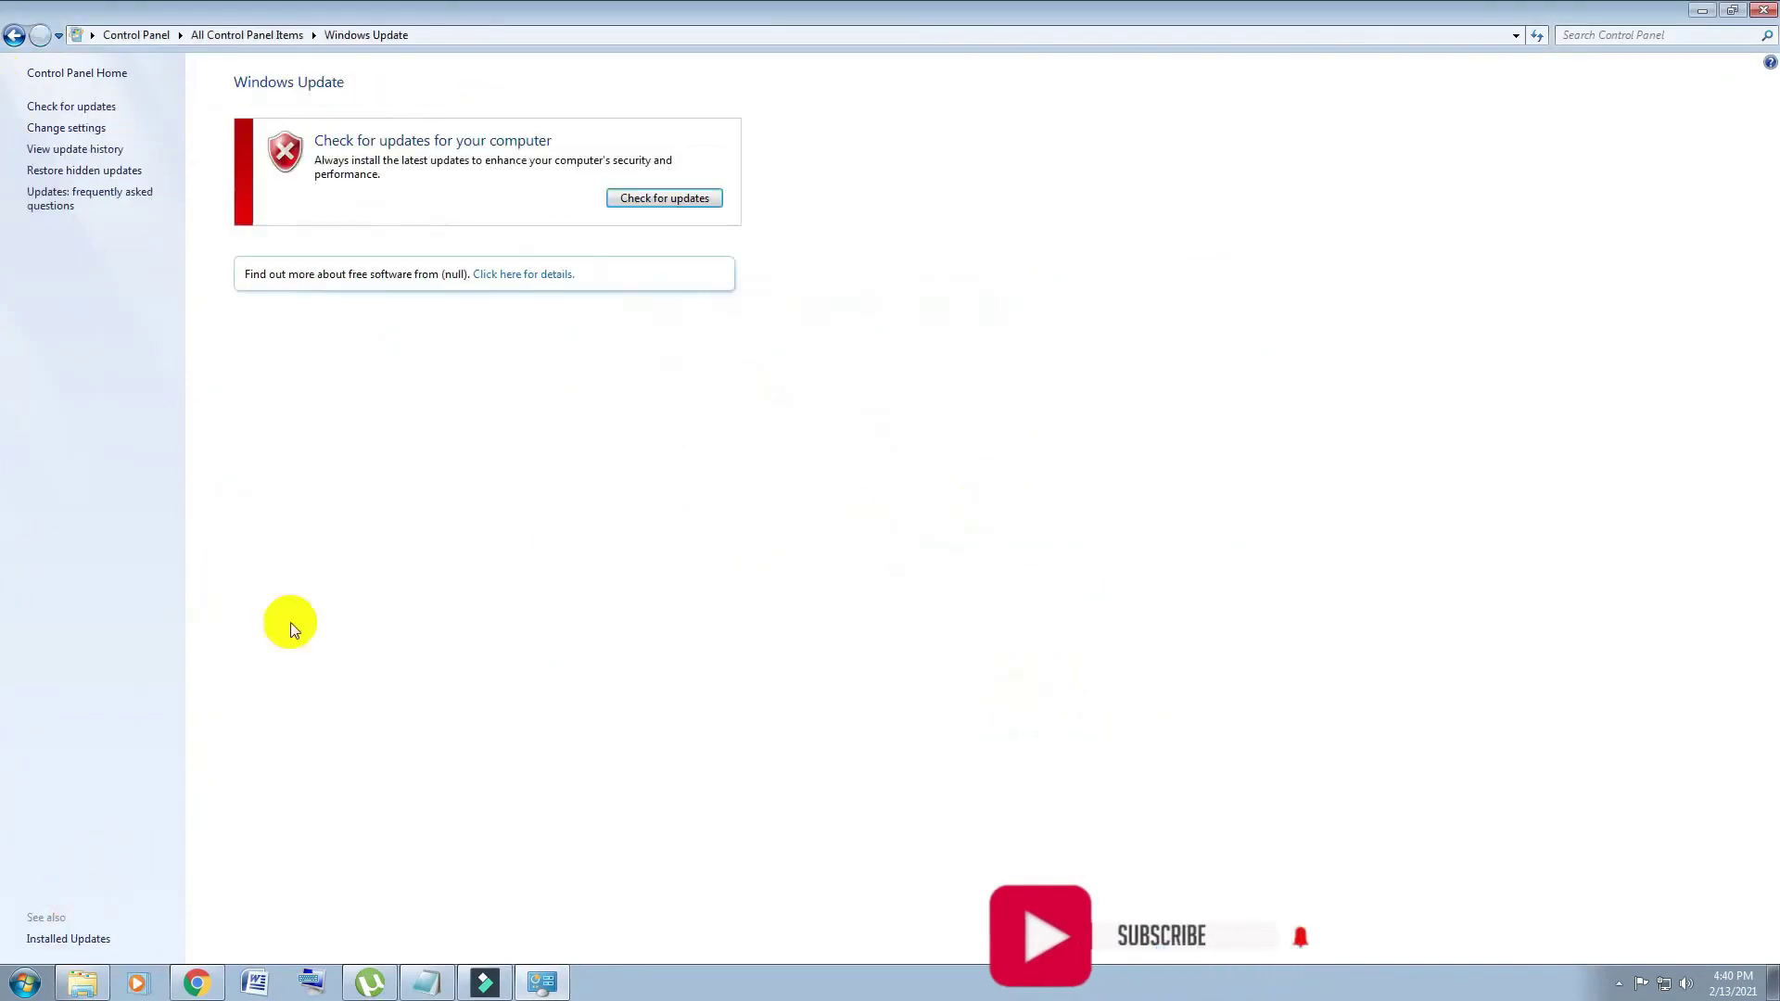
left_click(80, 125)
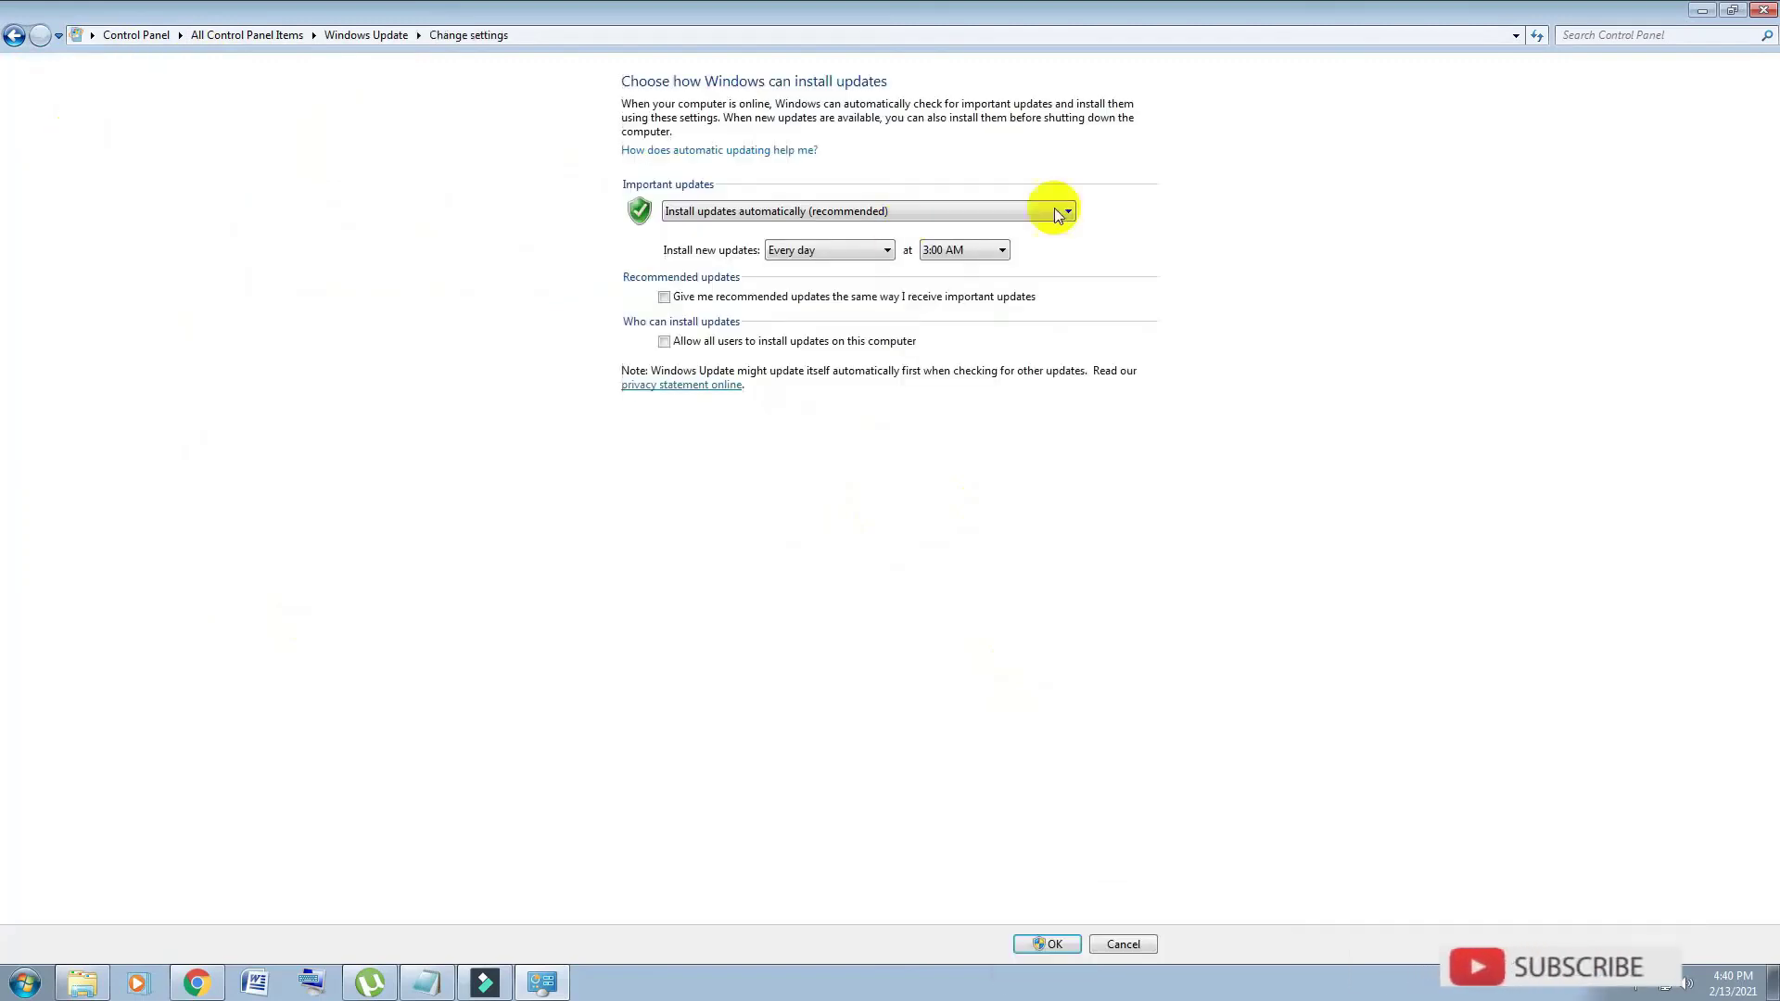
left_click(942, 208)
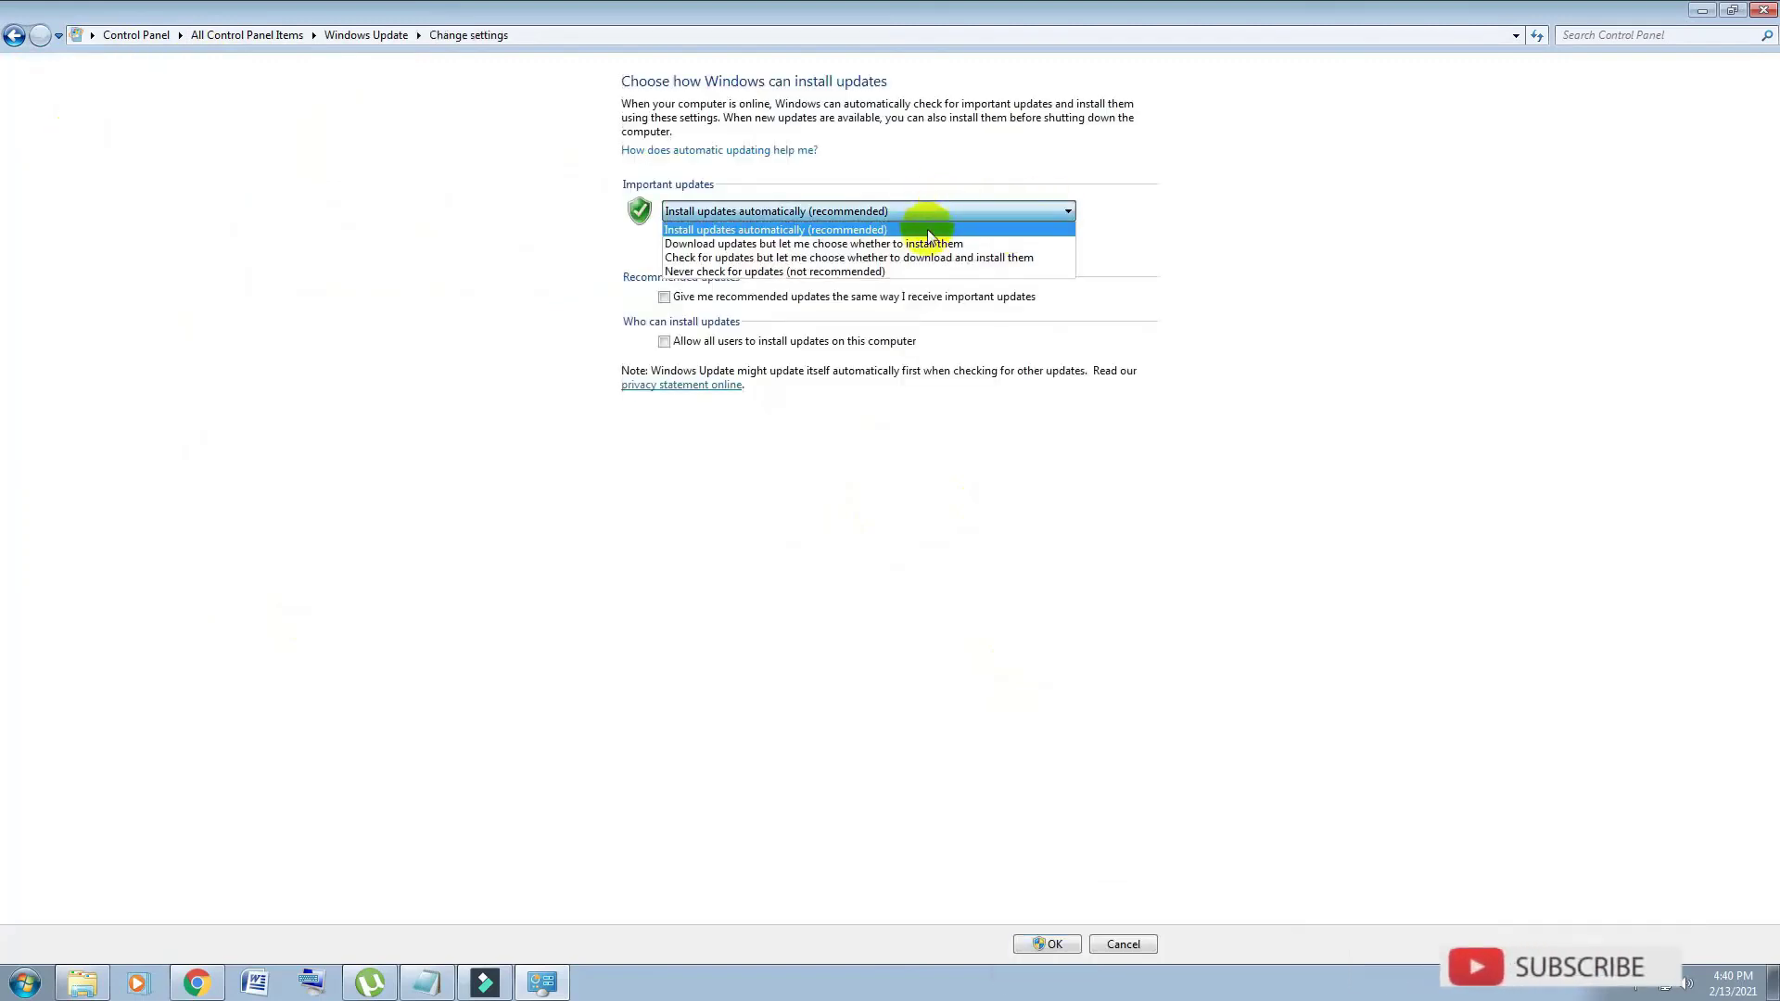
left_click(913, 274)
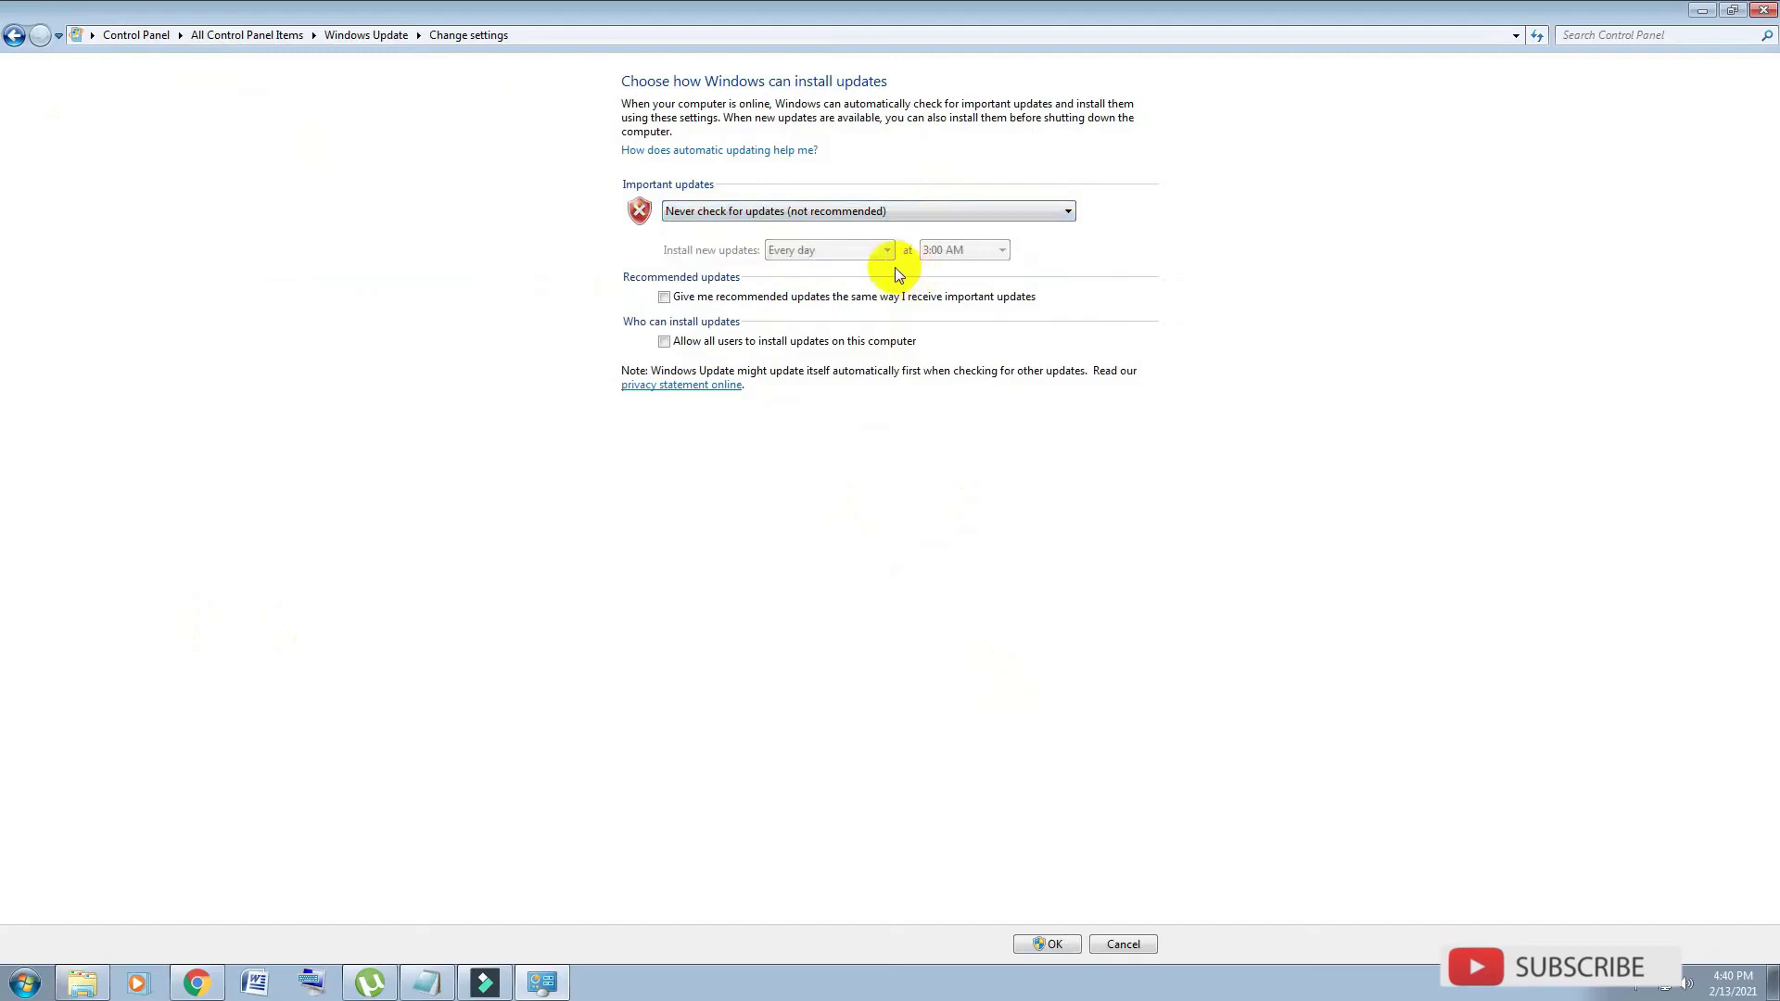
left_click(1054, 944)
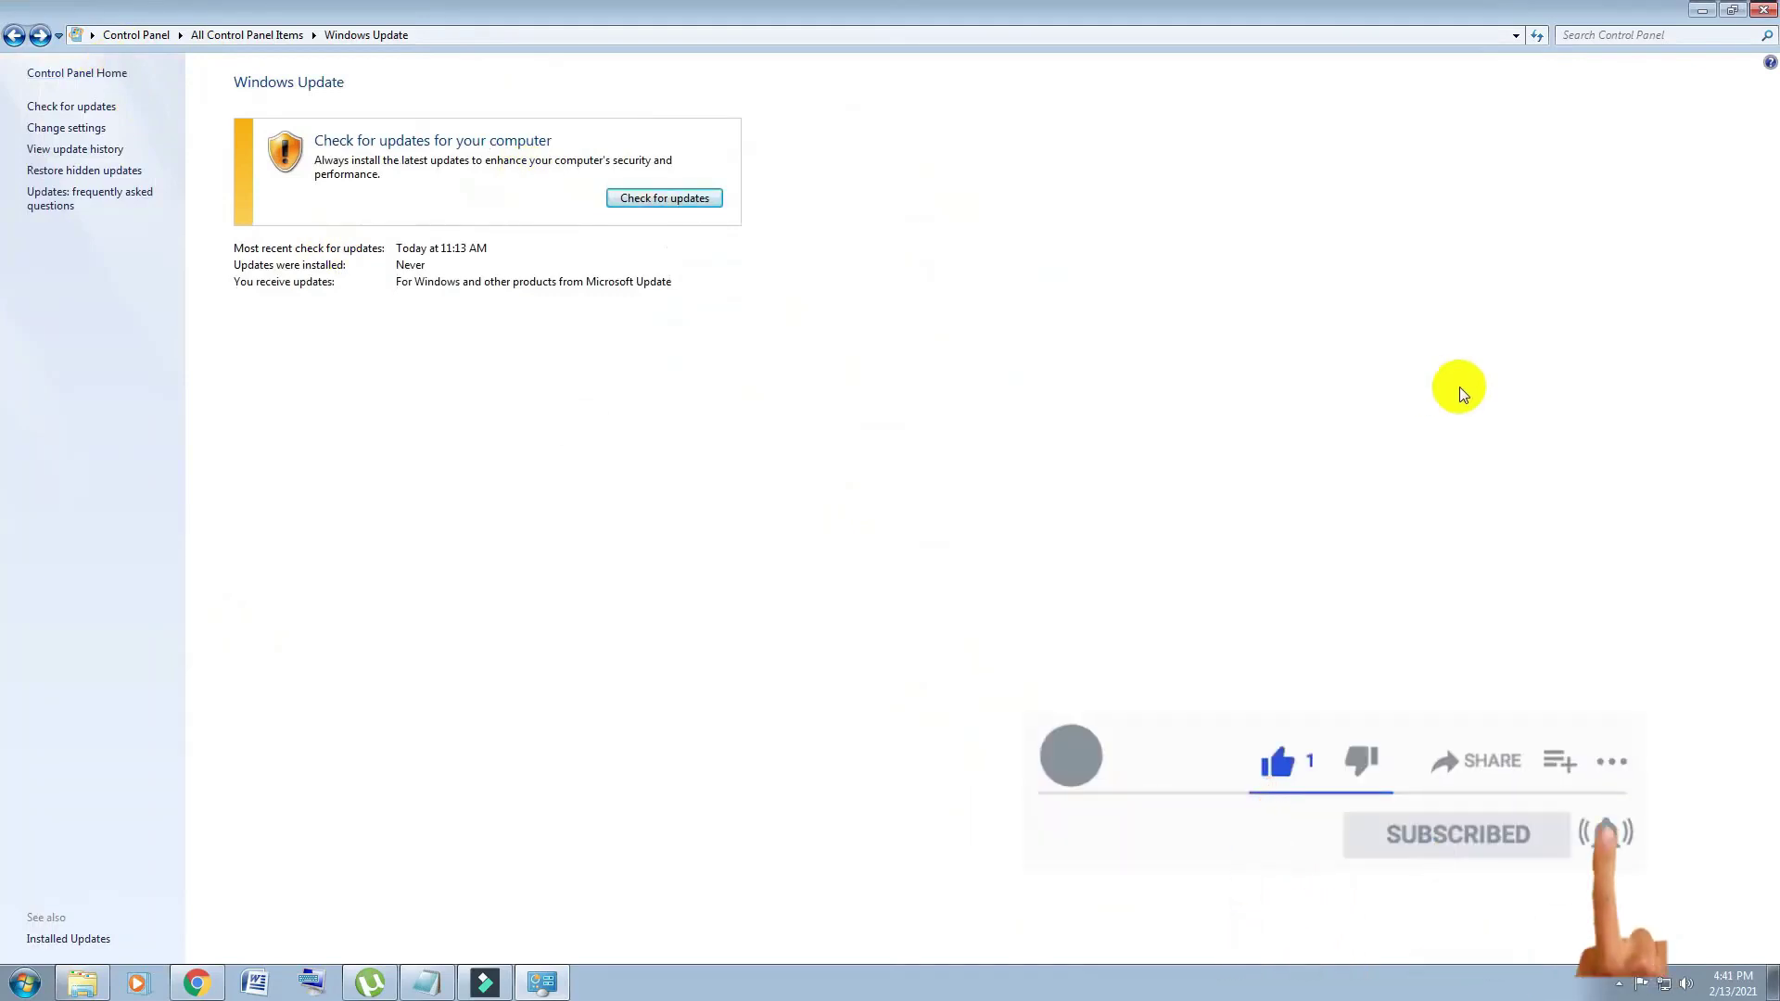
Open the list for turning Windows features on or off from Control Panel's Programs category.
left_click(133, 37)
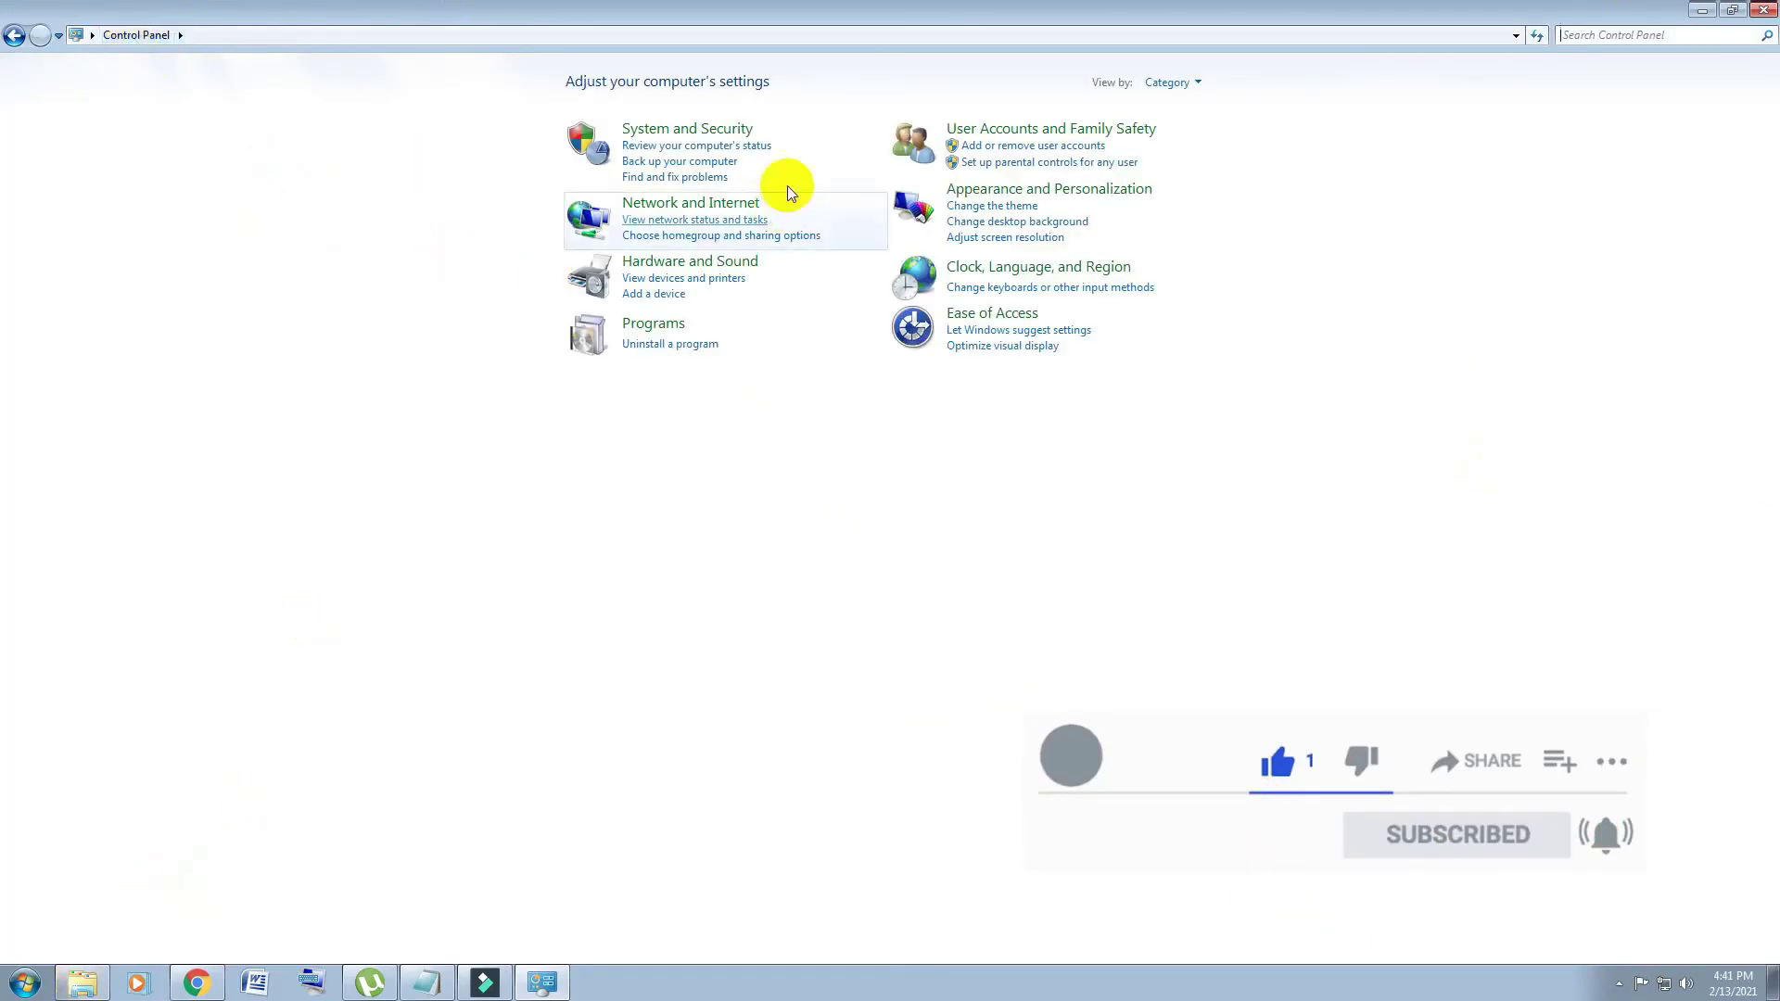
left_click(651, 325)
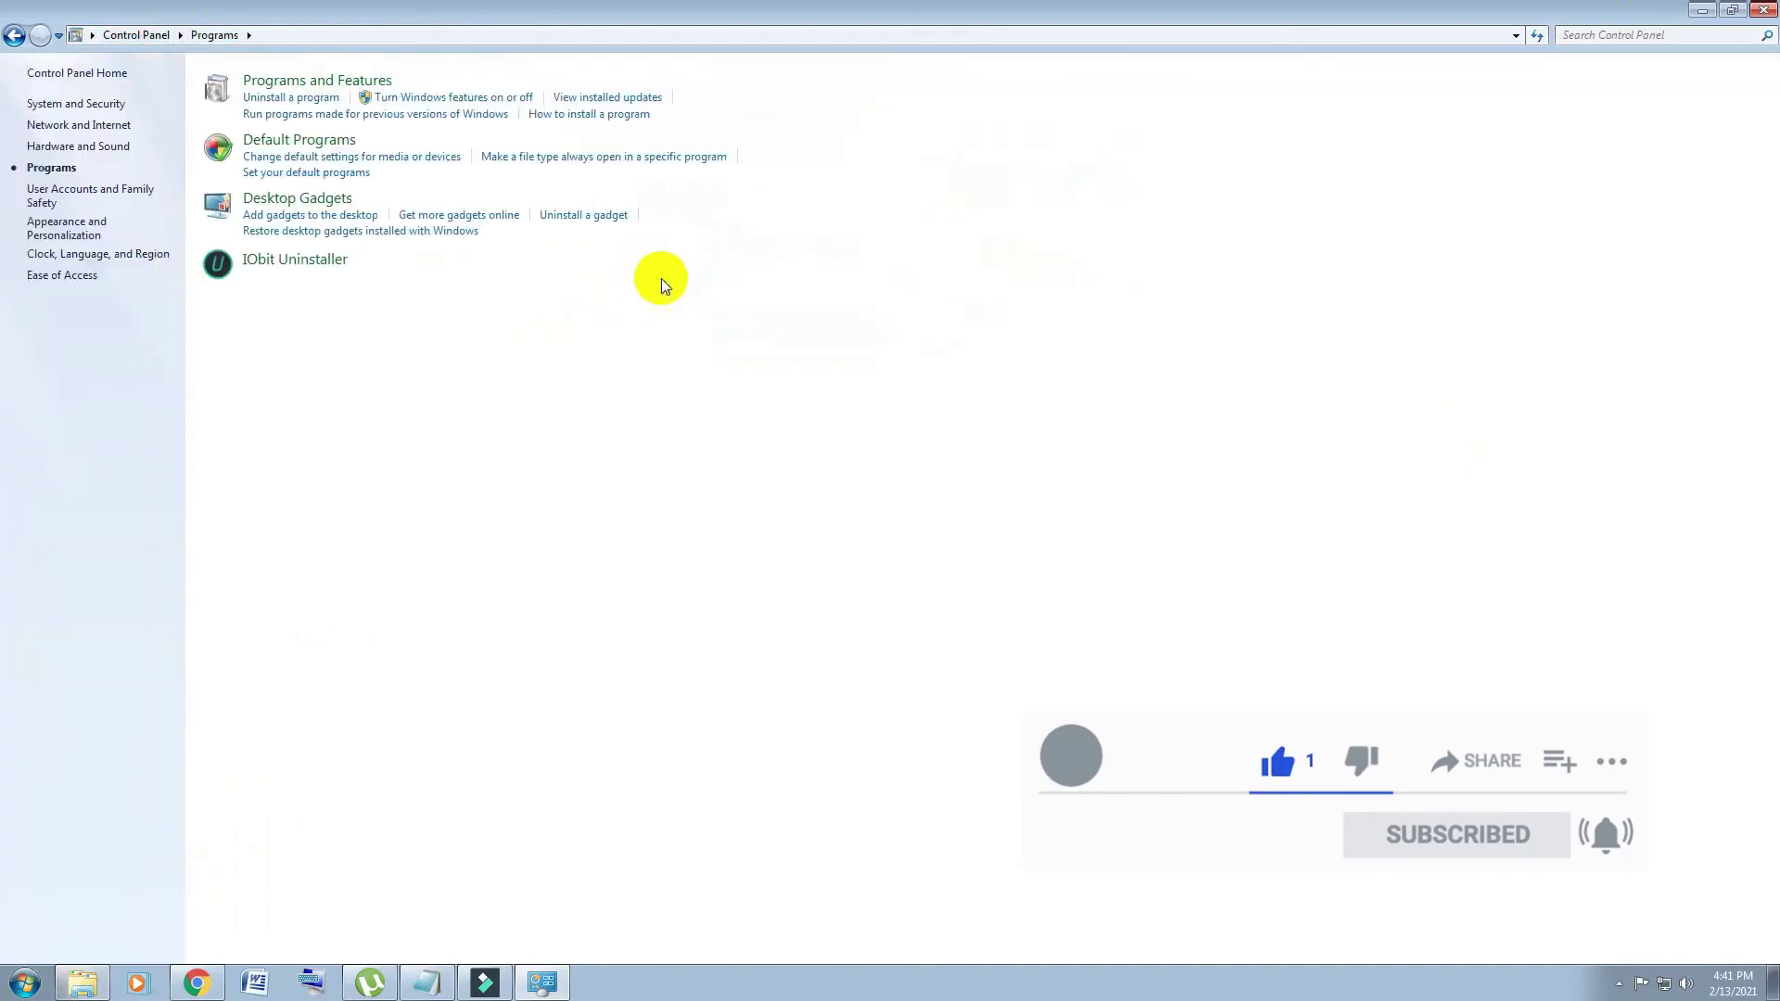
left_click(453, 98)
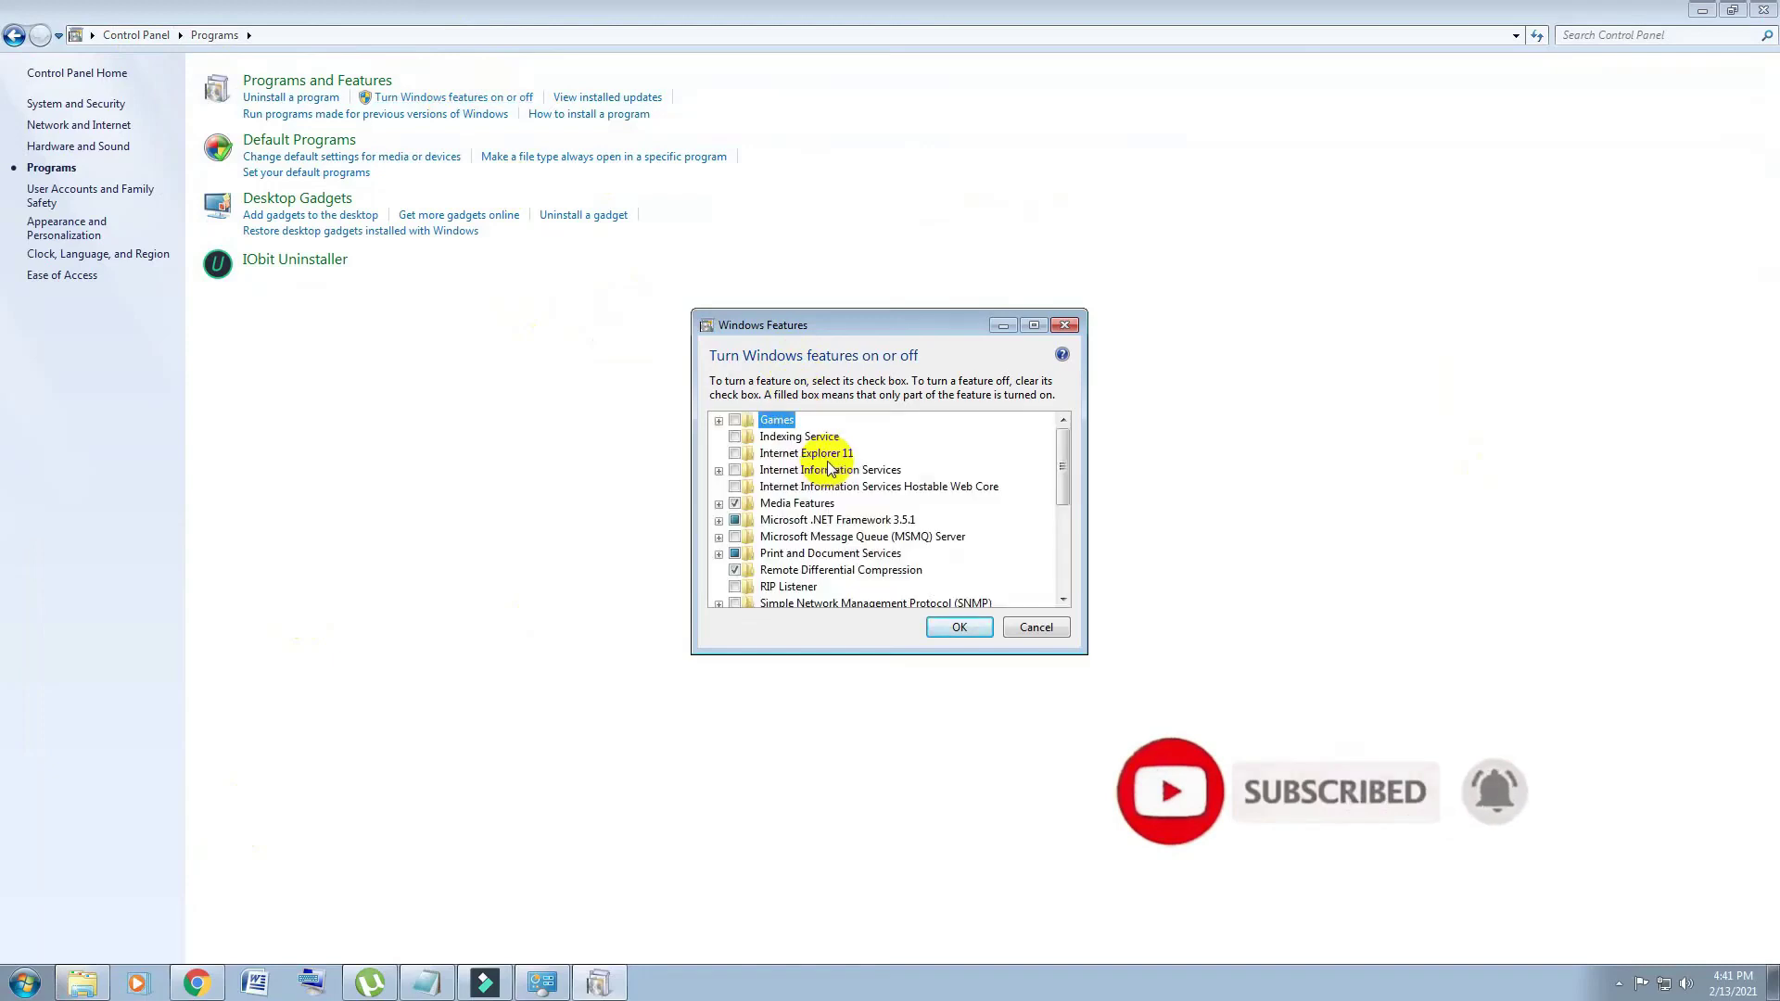
Select the Internet Explorer 11 feature and clear it again.
left_click(734, 453)
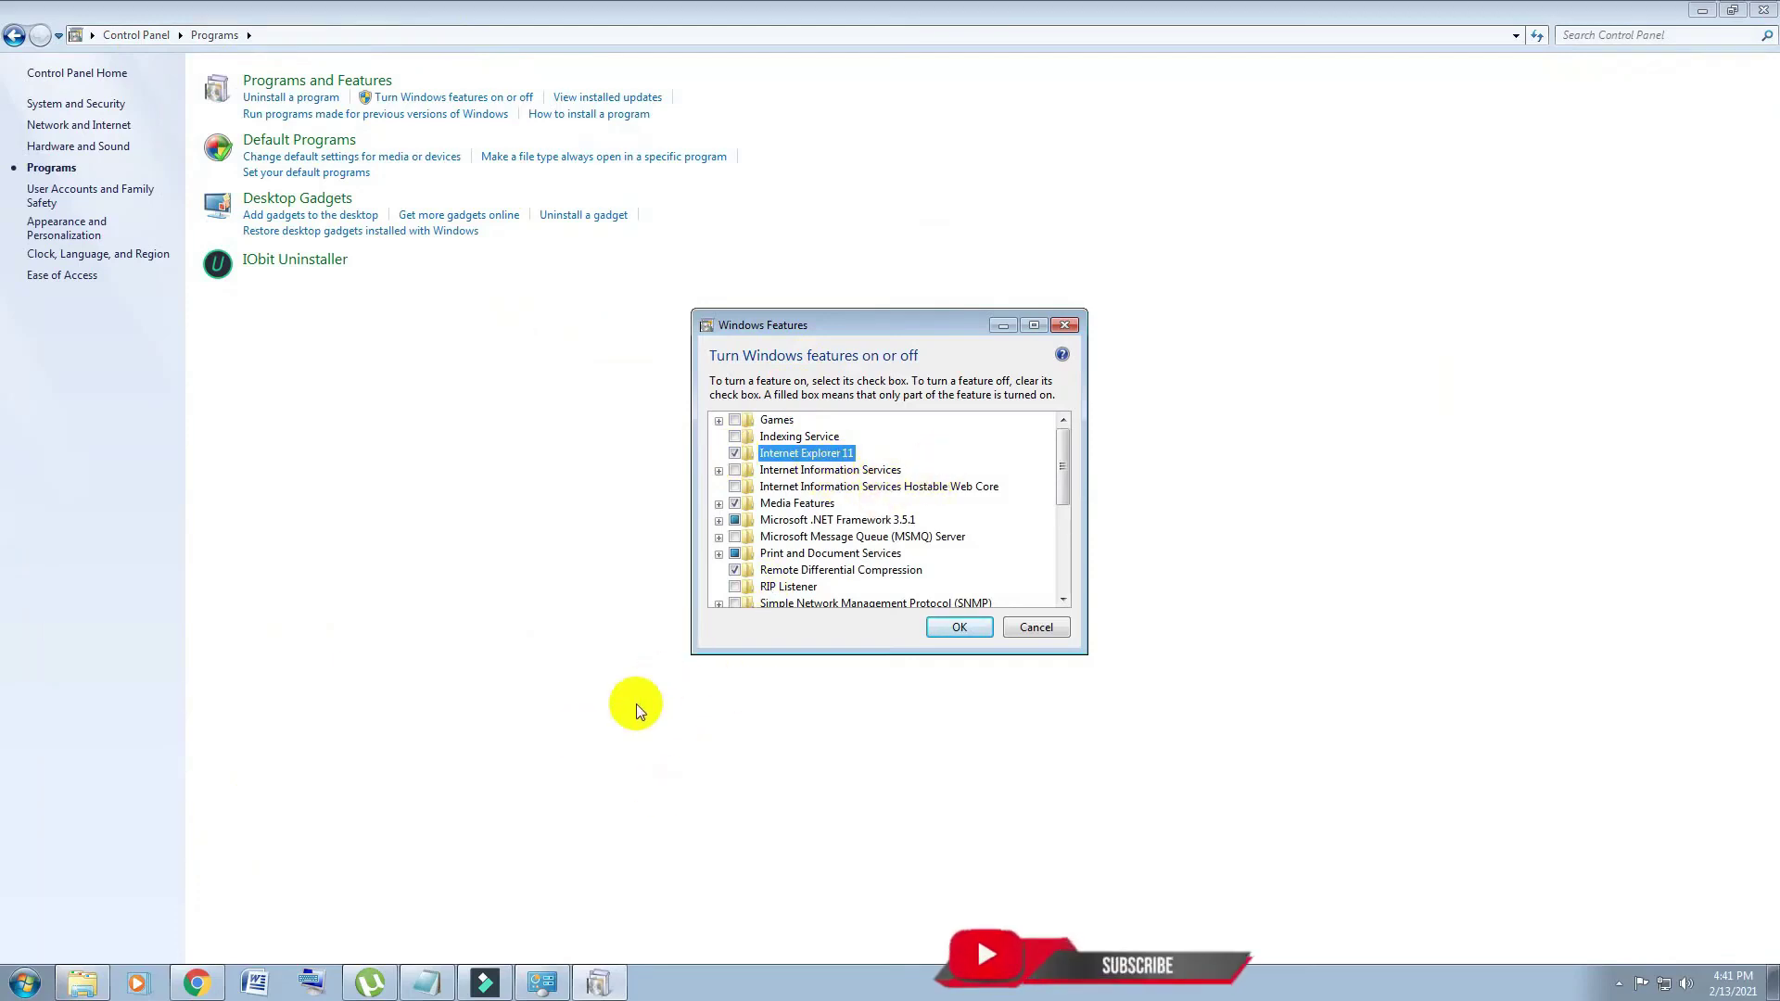
left_click(735, 453)
left_click(934, 538)
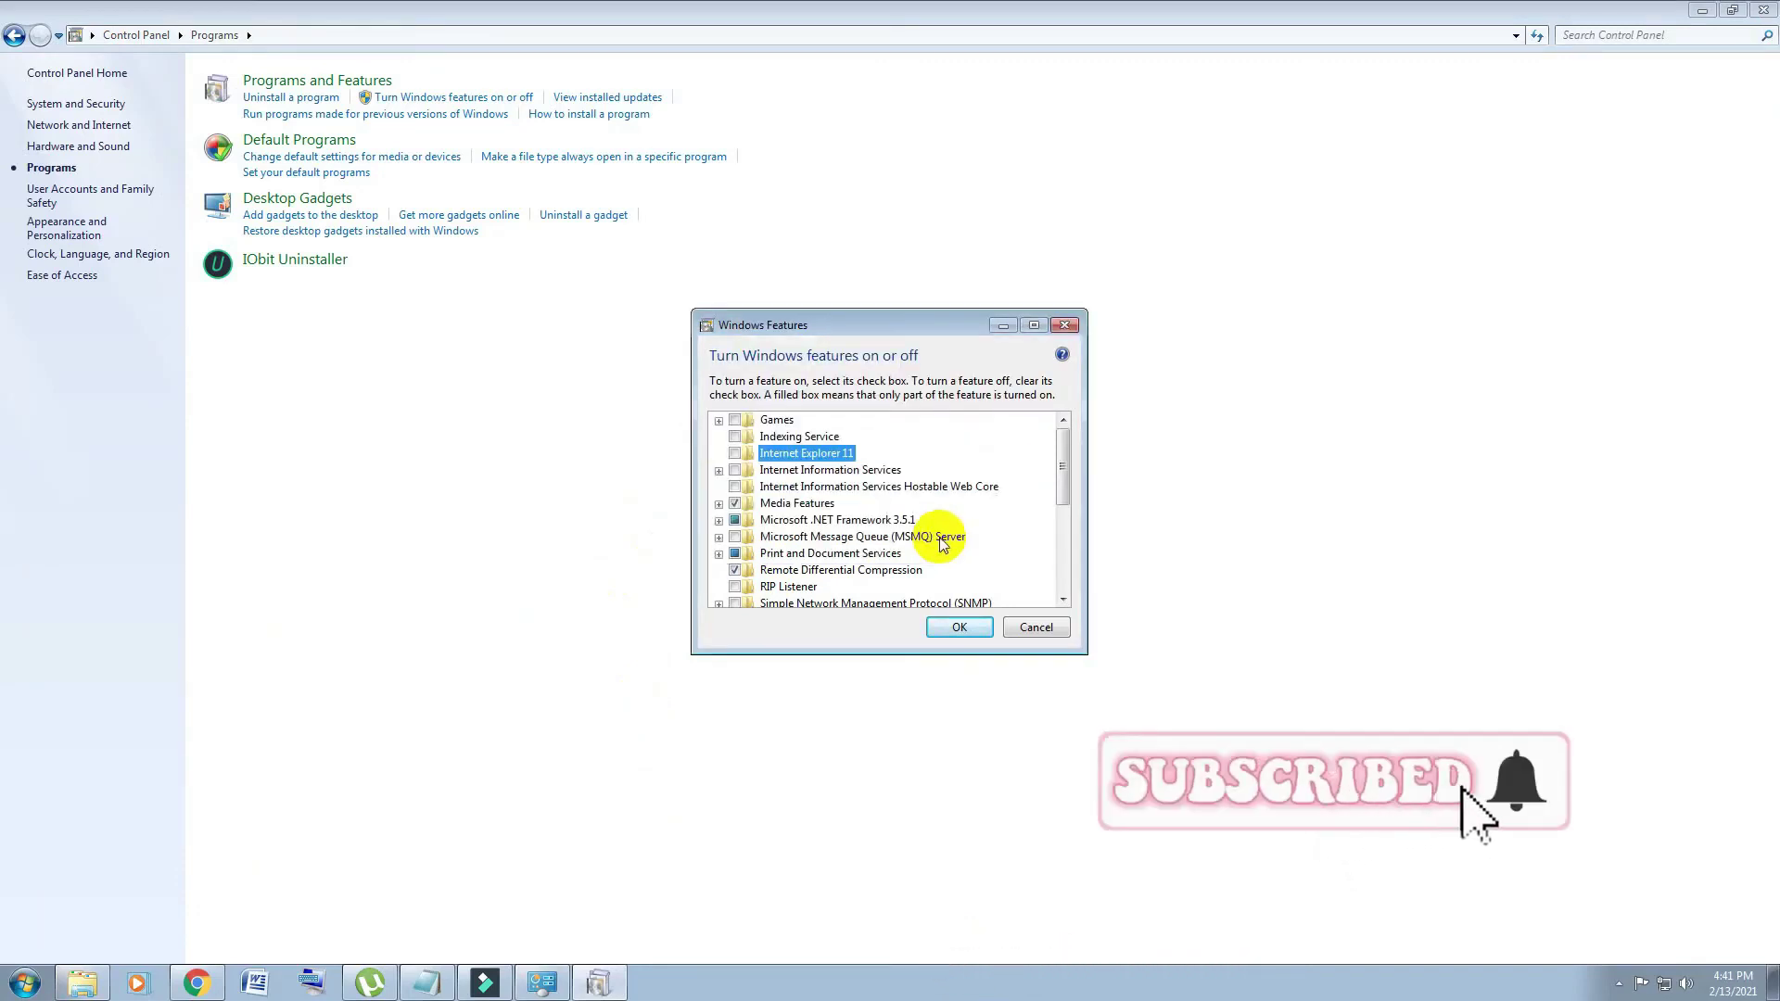
Confirm the Windows Features selection and close Control Panel to return to the desktop.
left_click(957, 628)
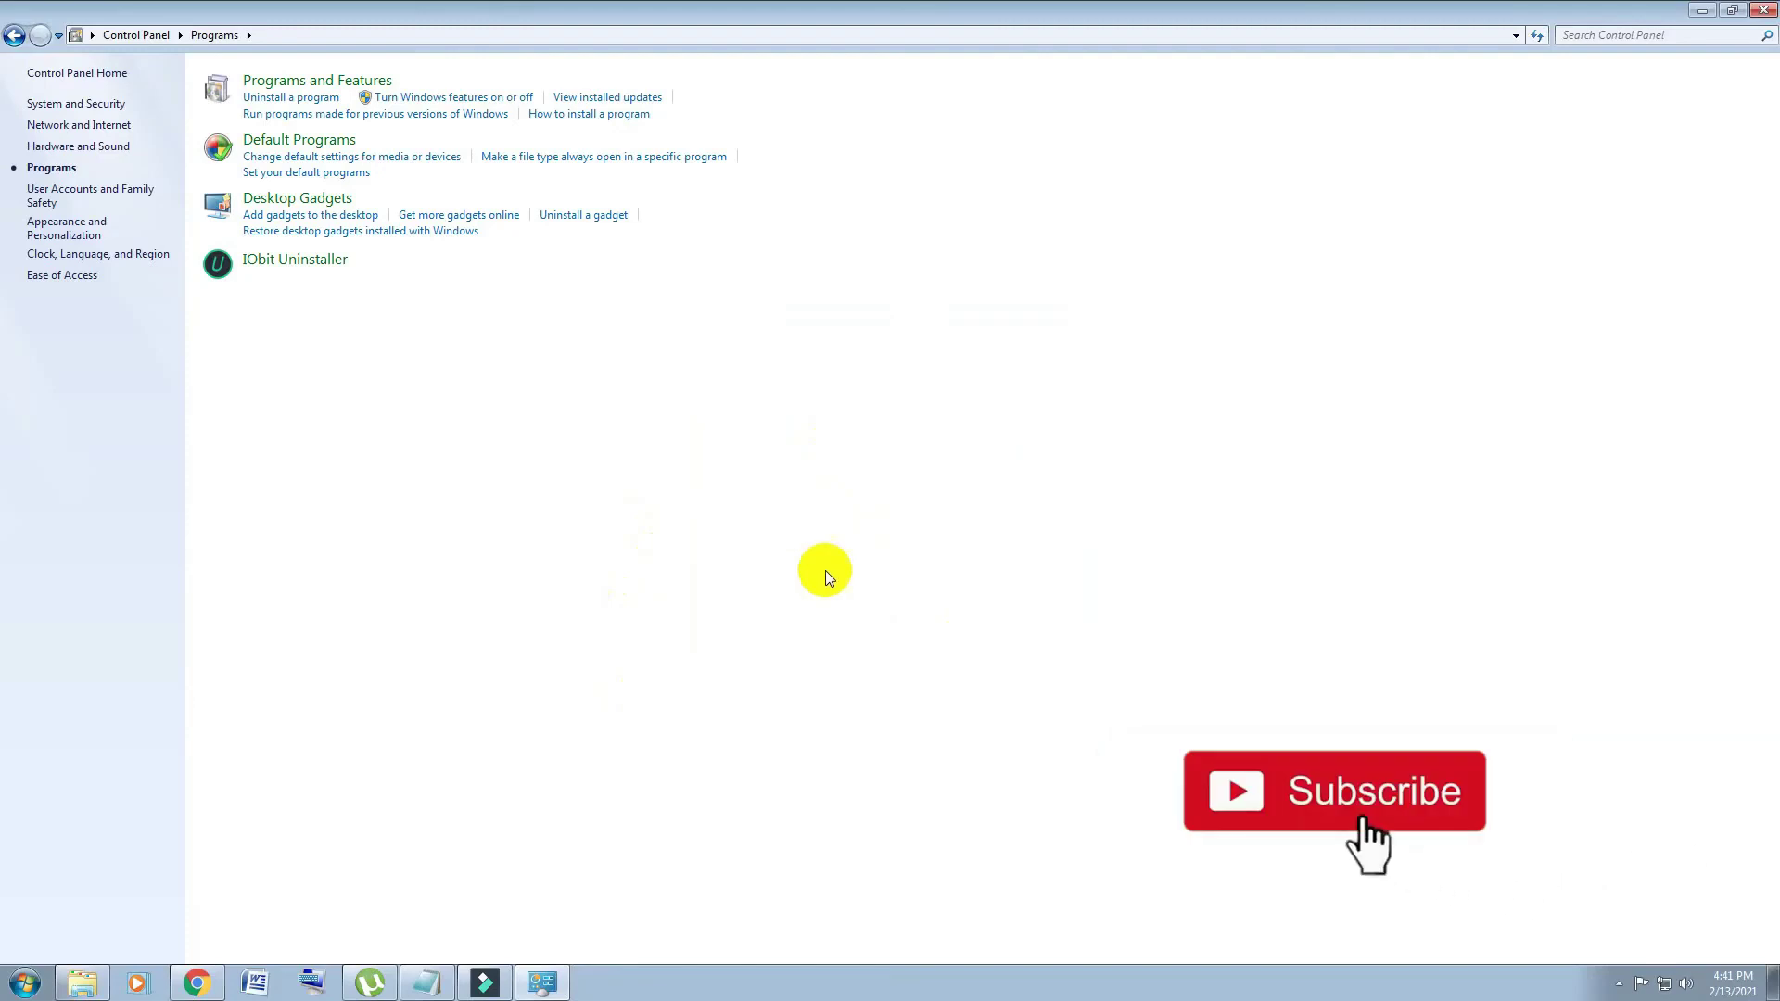
left_click(1772, 9)
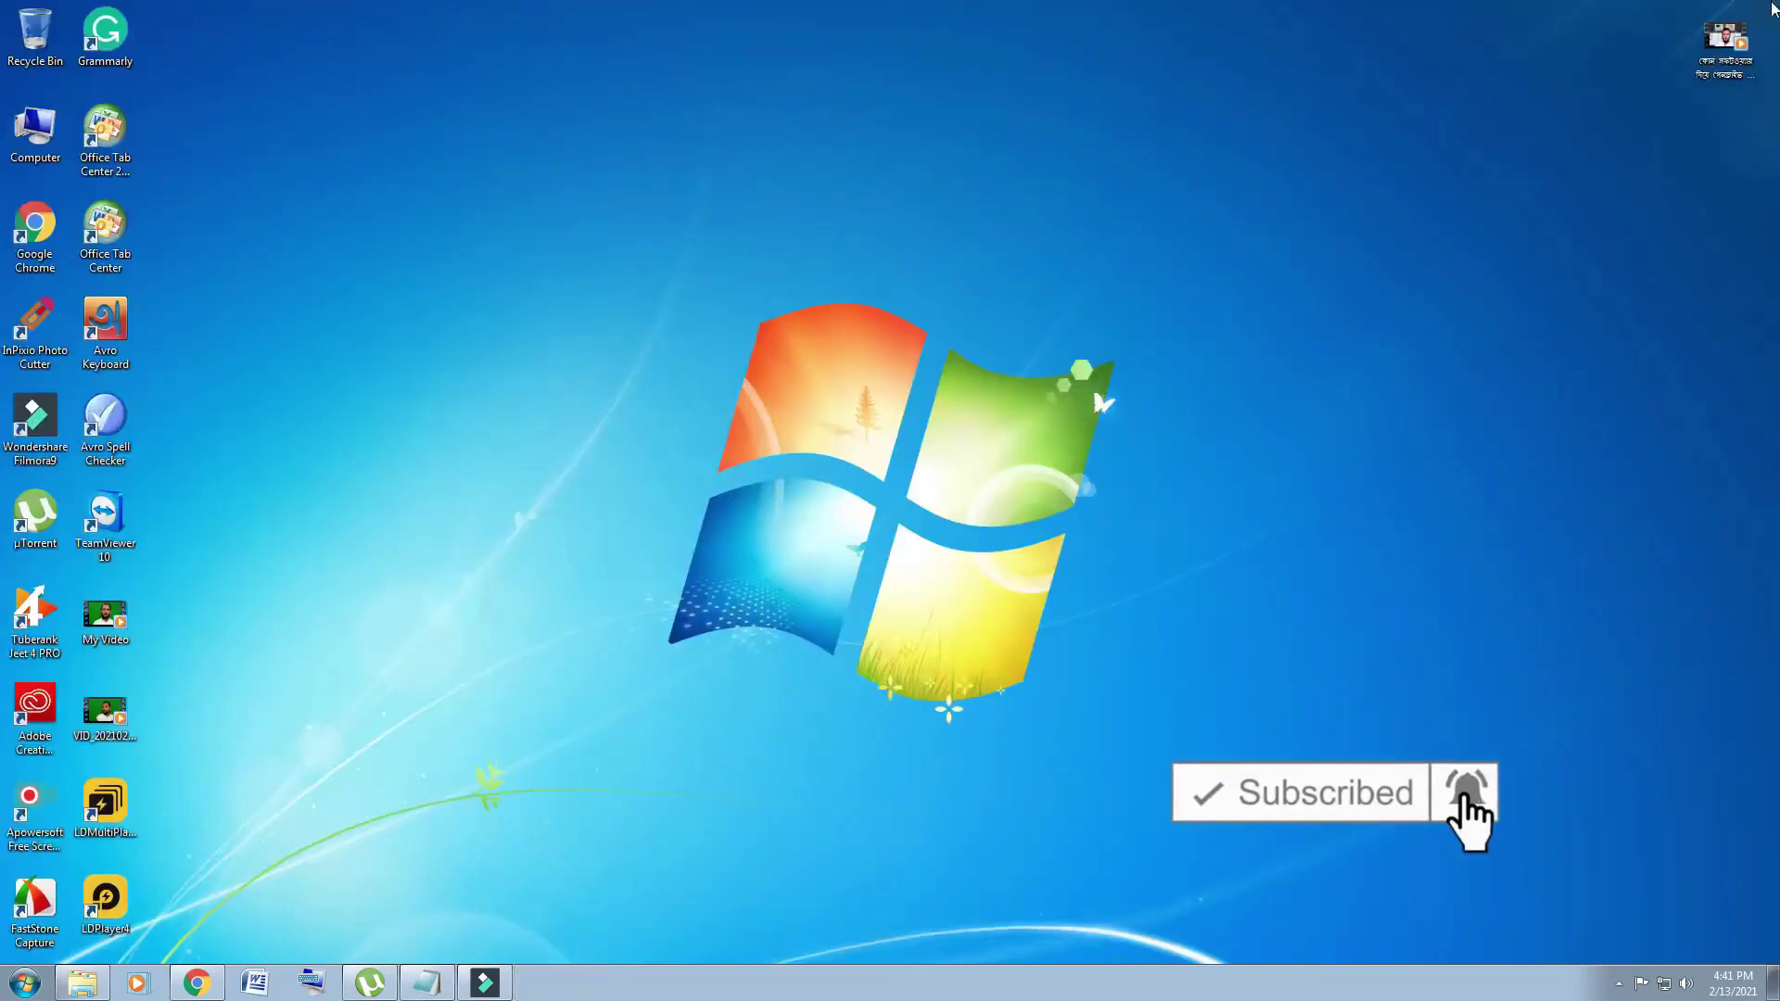
right_click(624, 207)
left_click(655, 167)
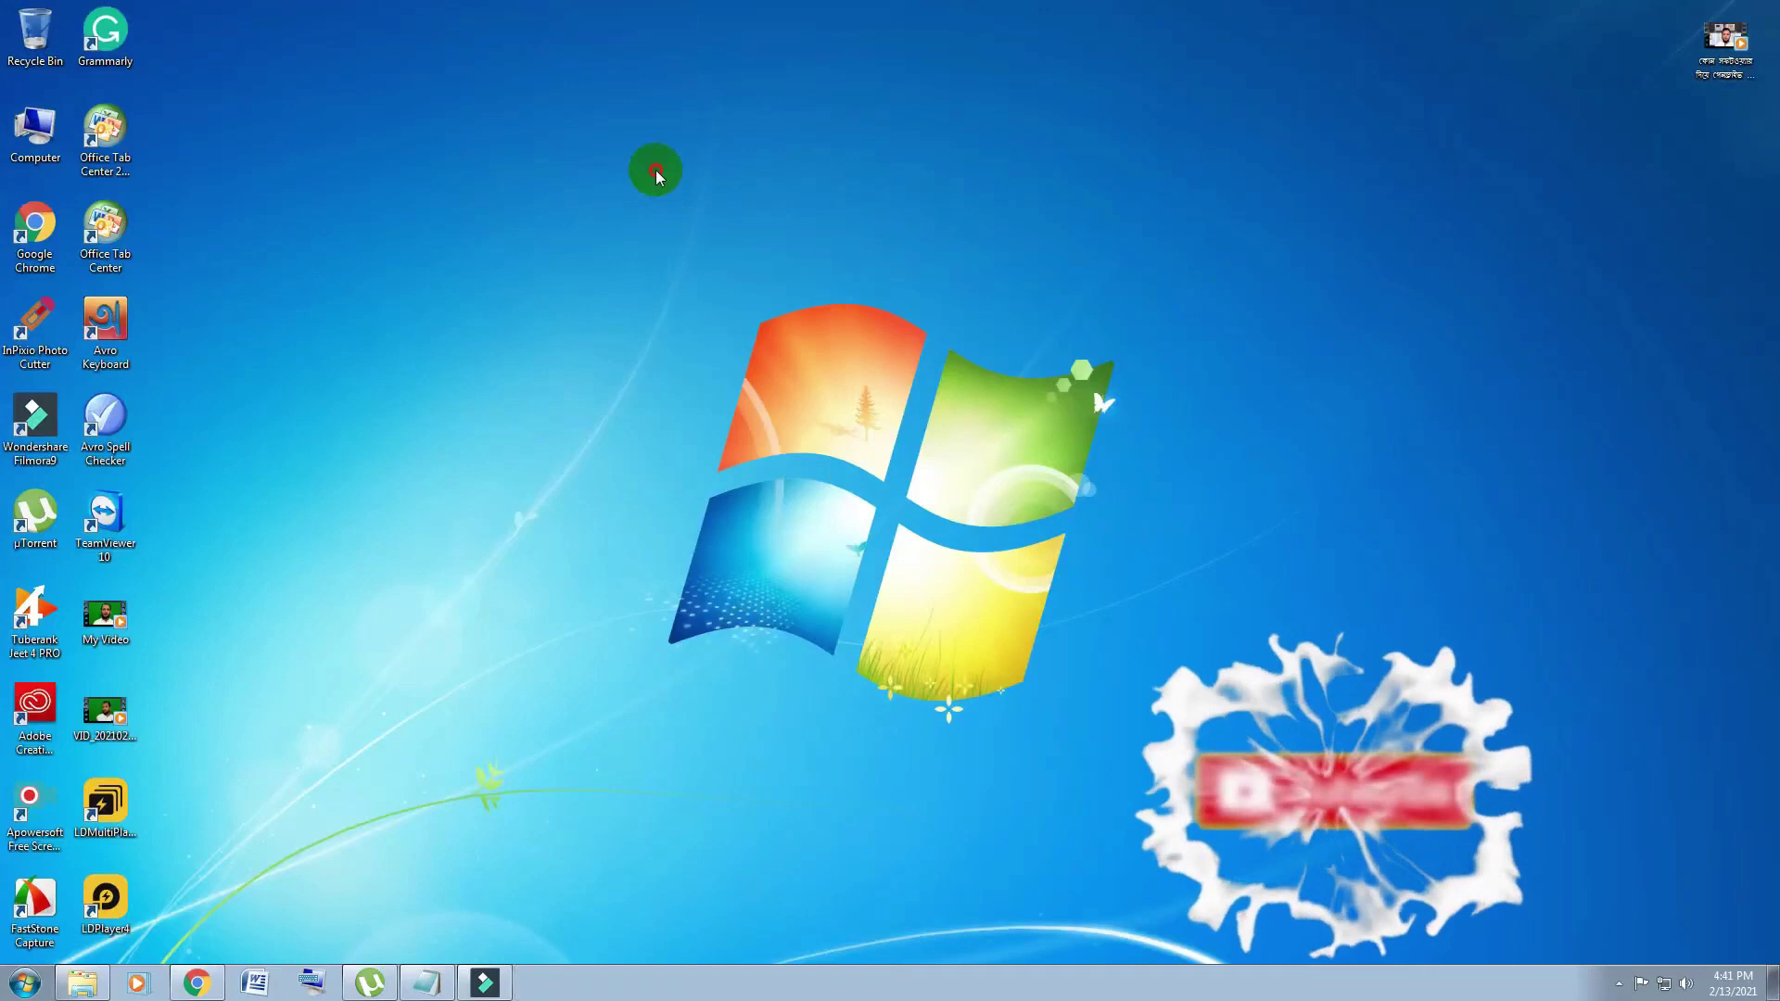
right_click(37, 116)
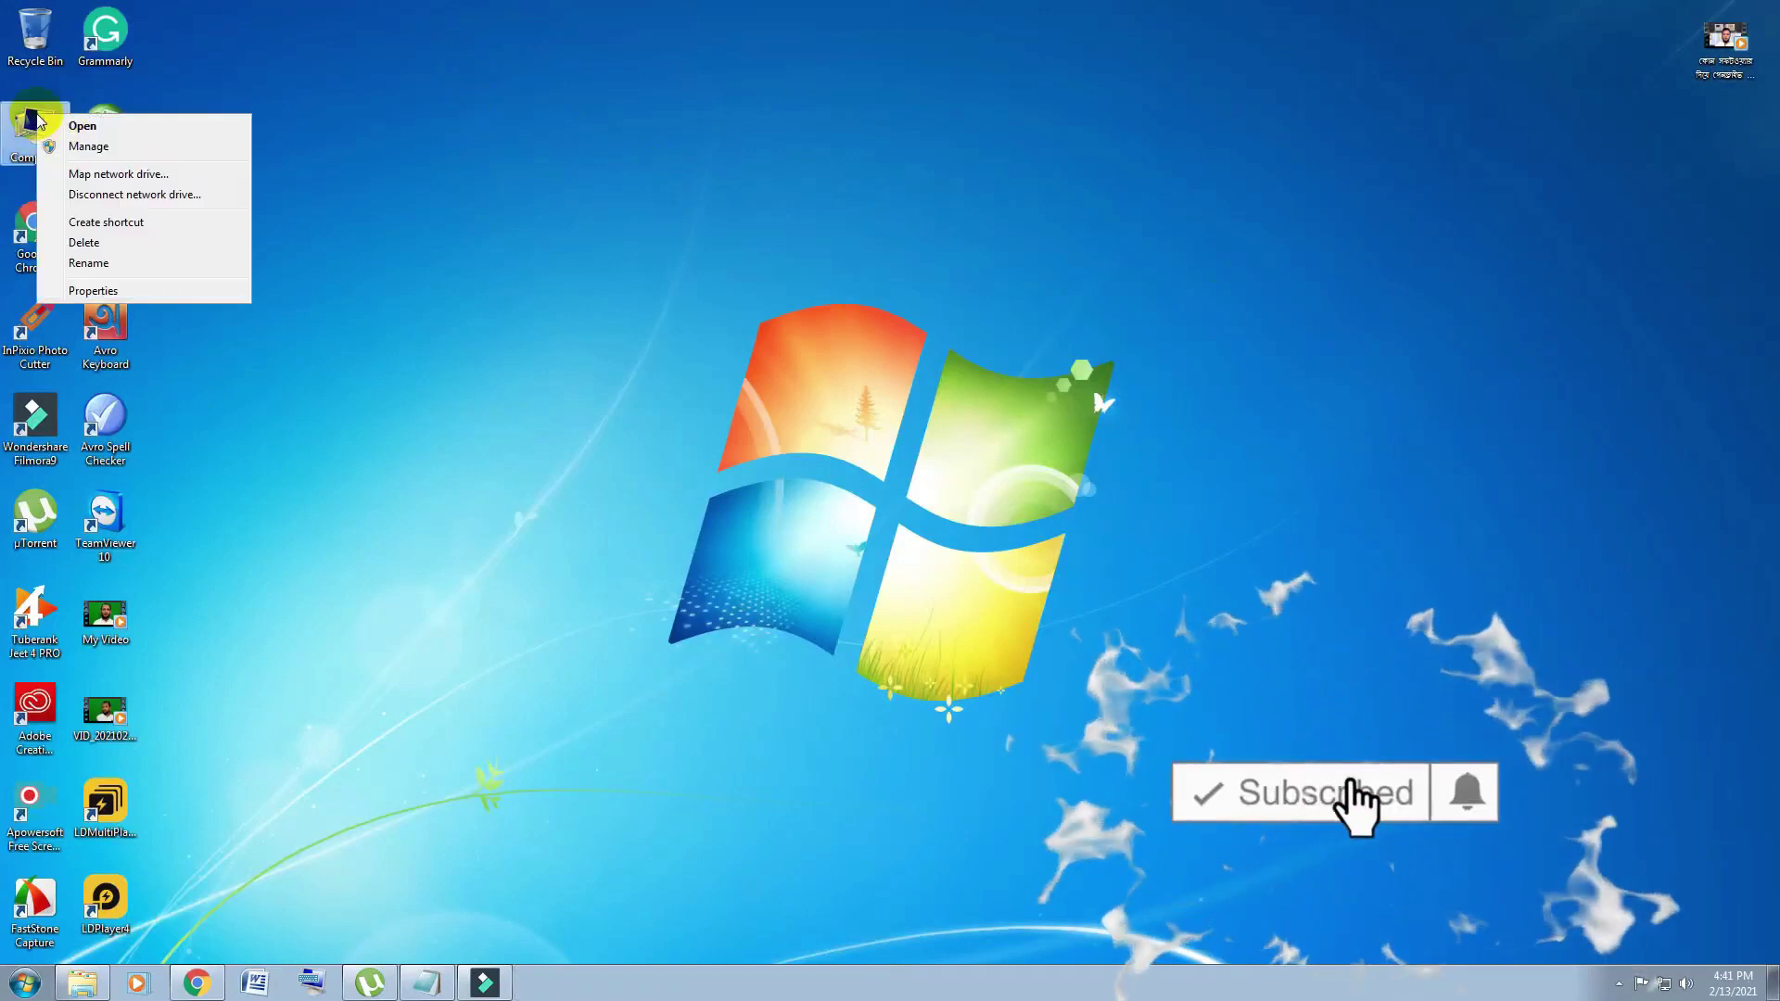
left_click(202, 288)
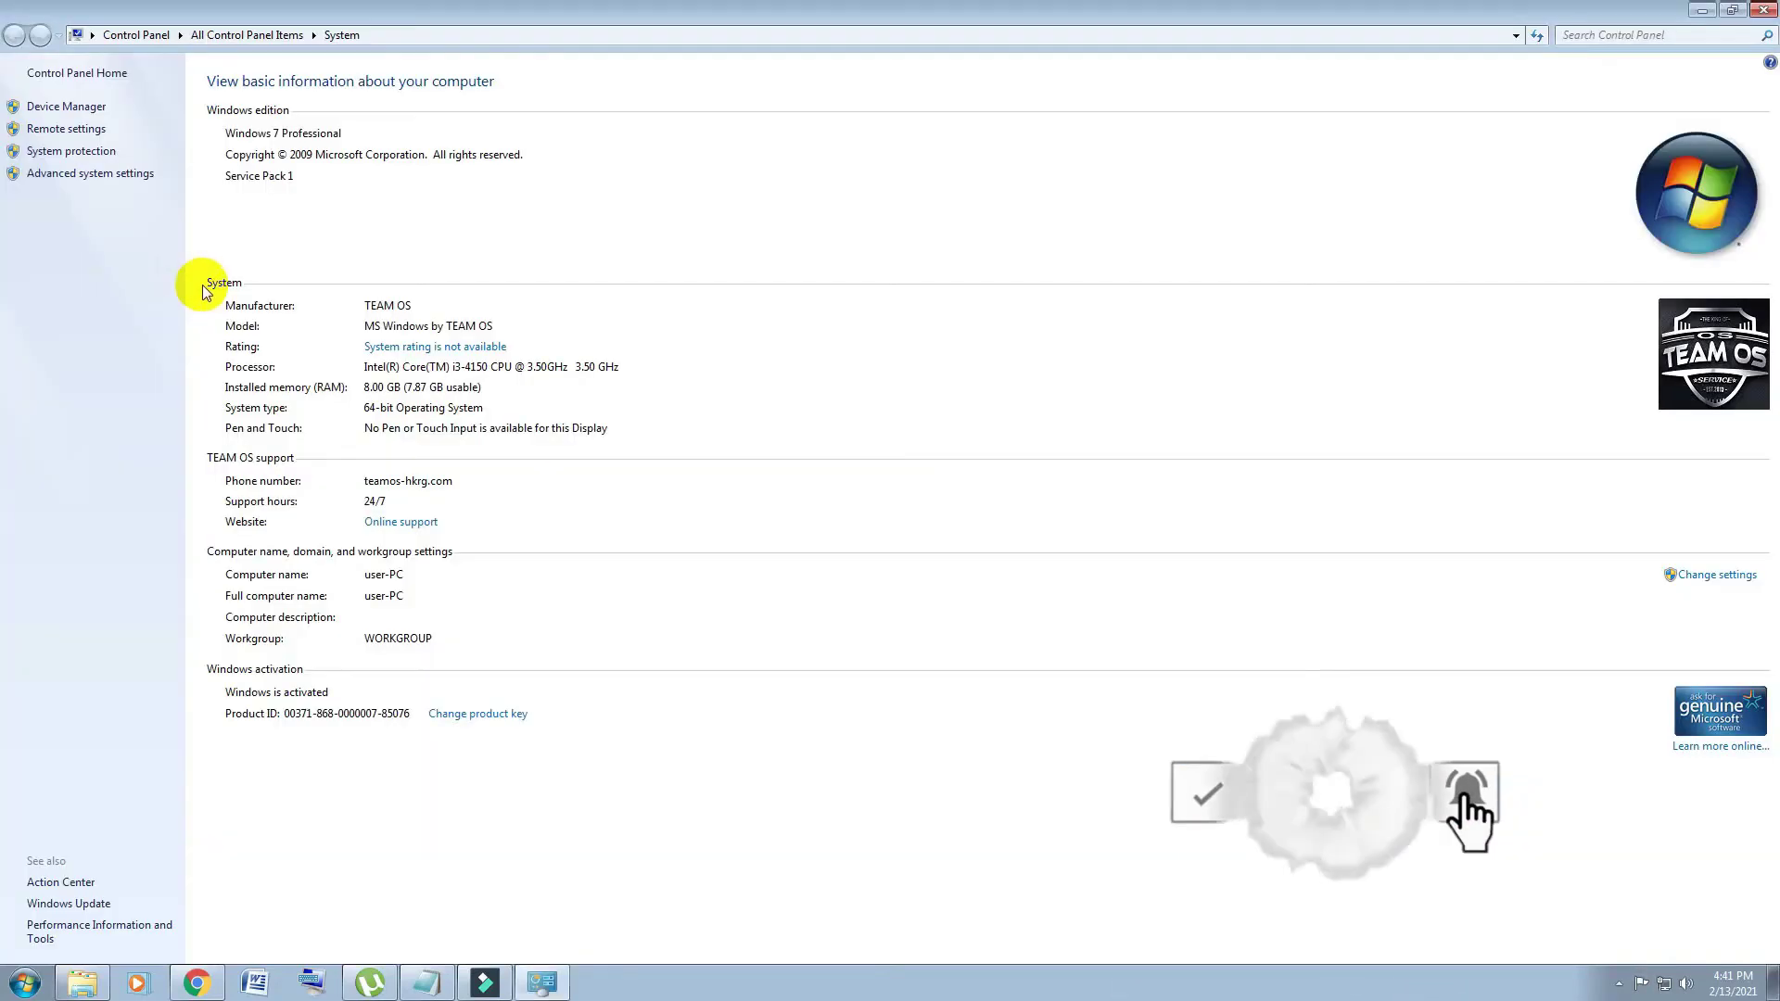
left_click(1766, 11)
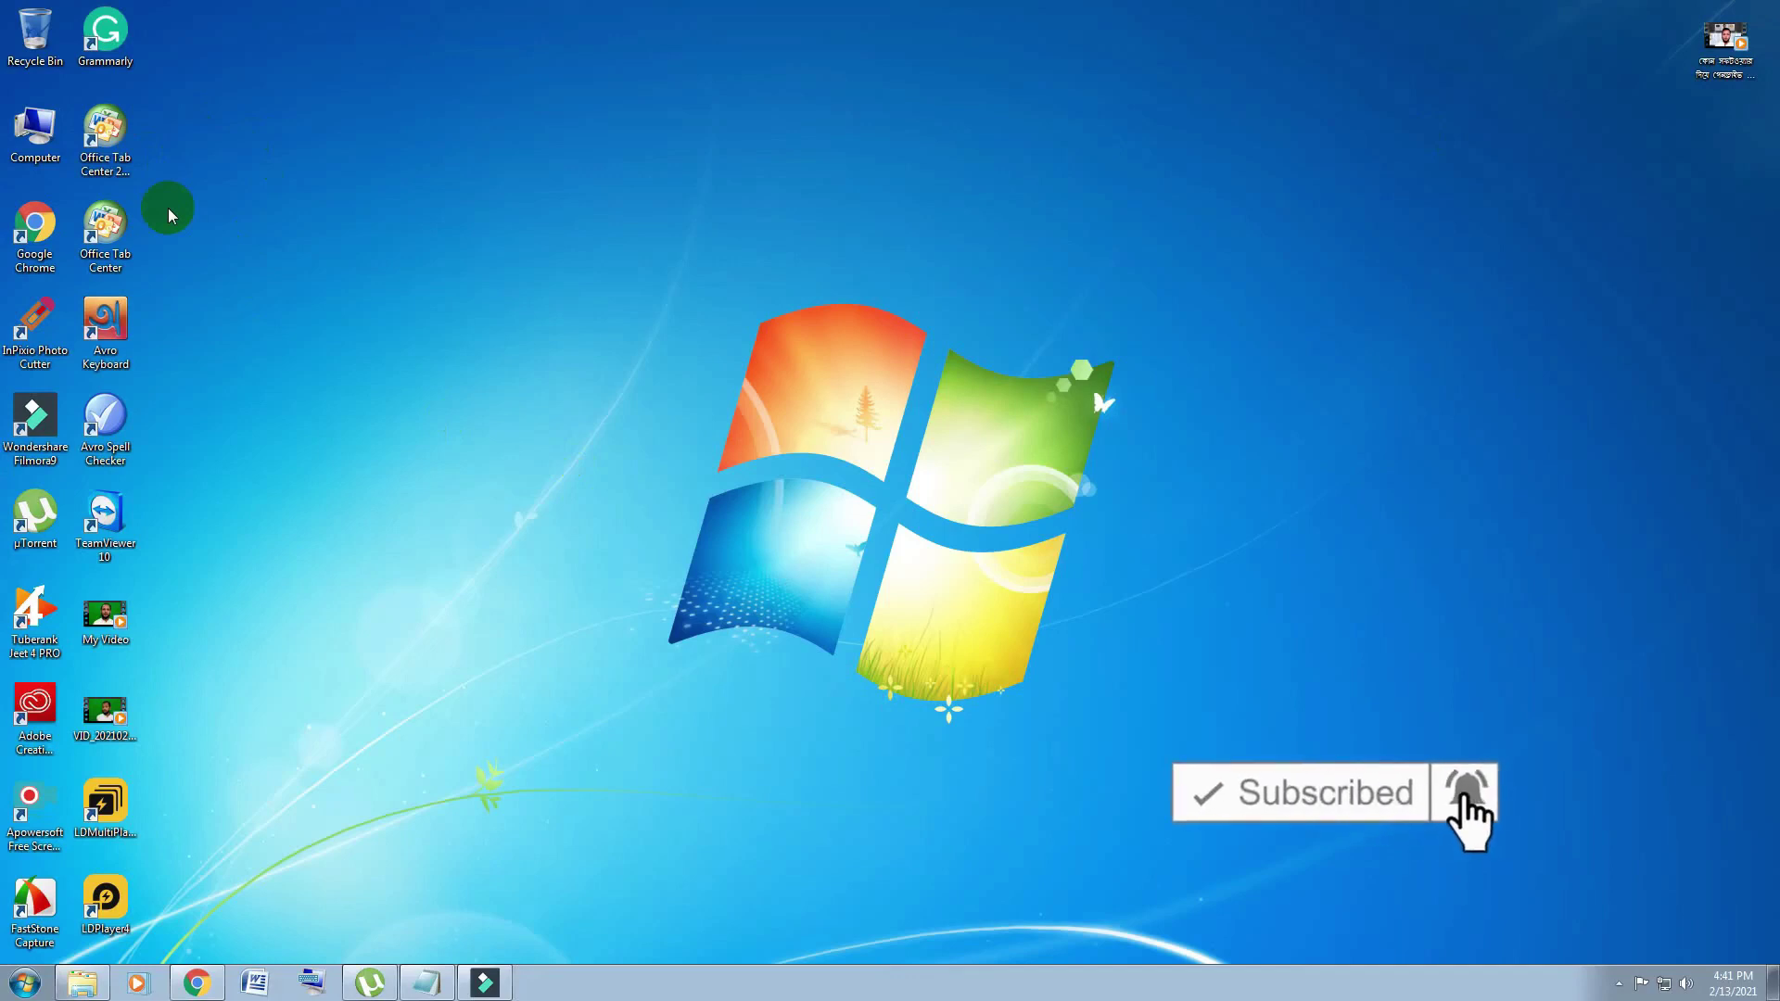
Open the Virtual Memory settings from the advanced performance options in the computer's system properties.
right_click(43, 148)
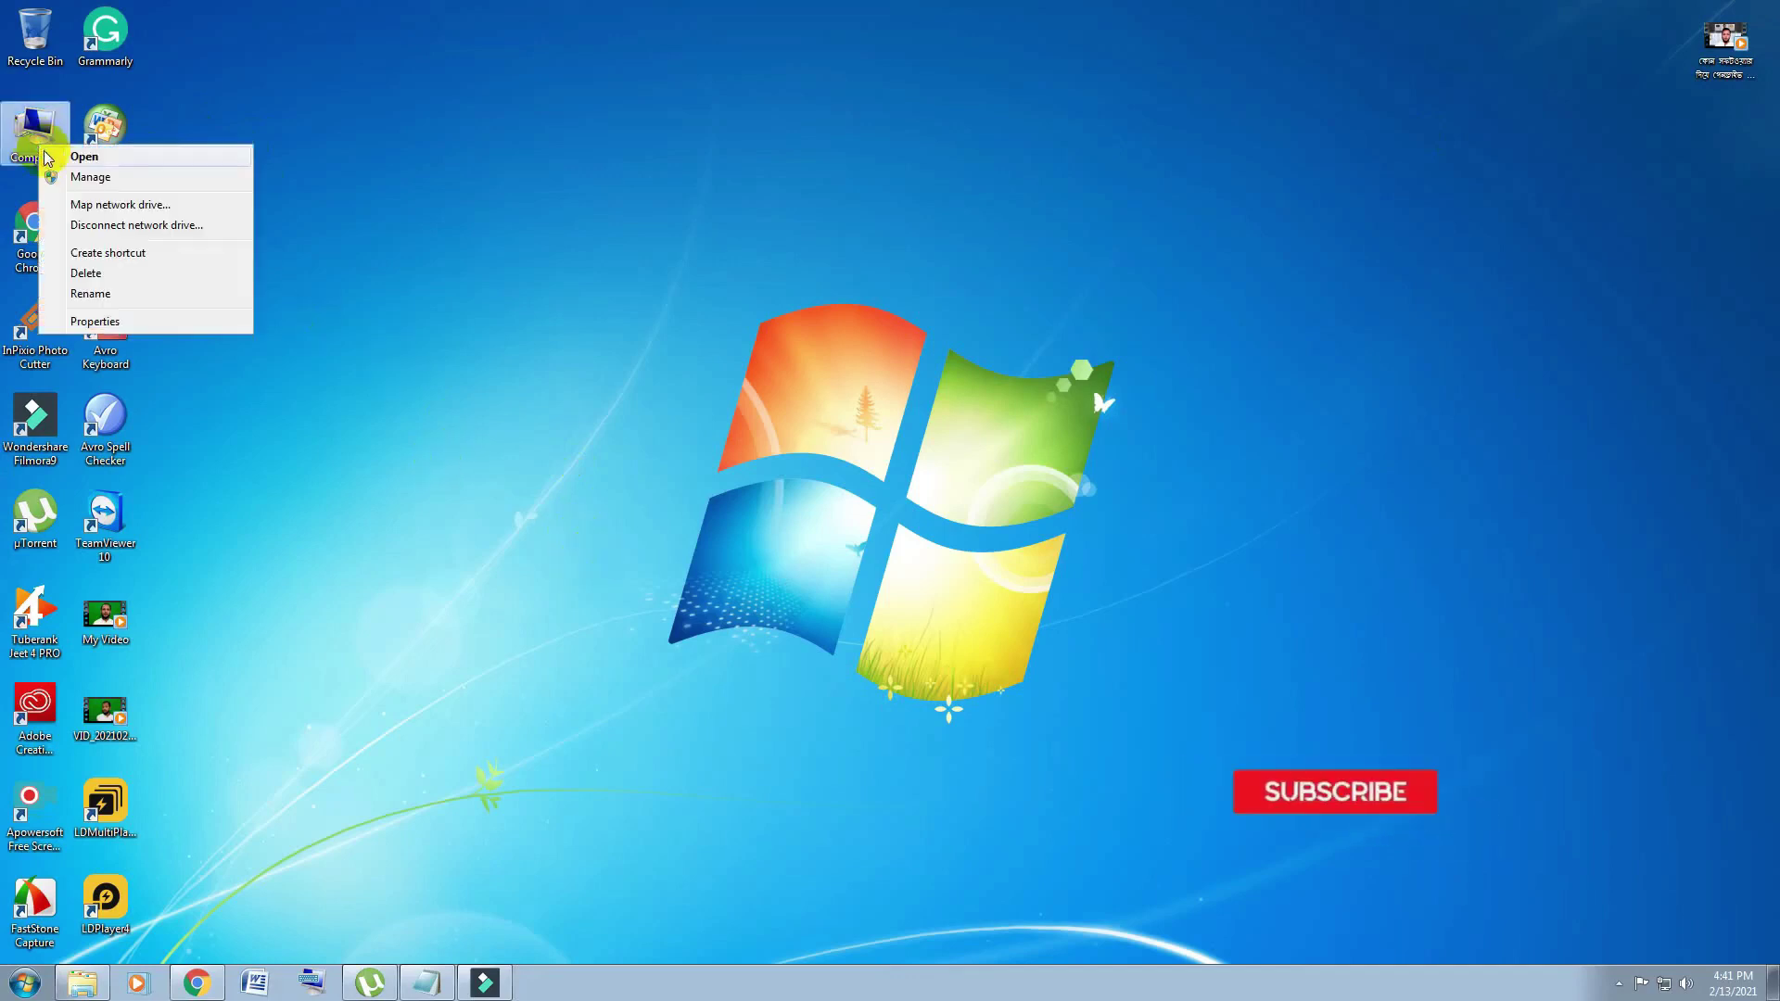
left_click(126, 319)
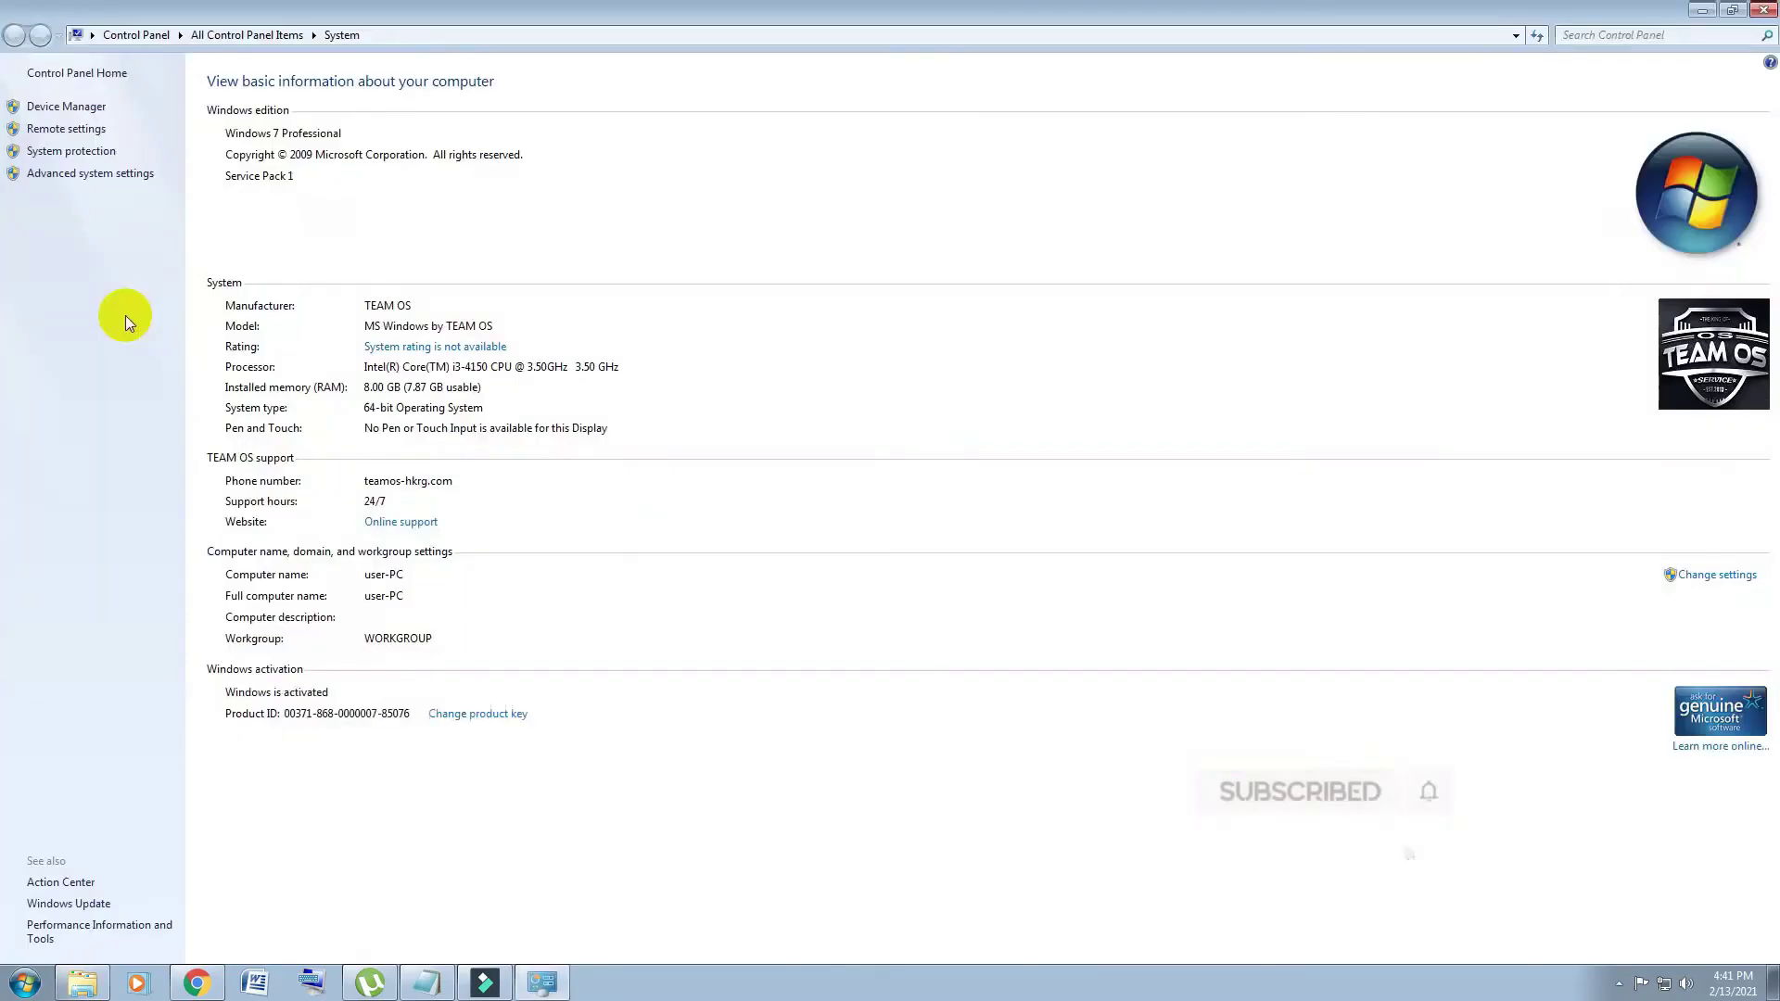
left_click(119, 173)
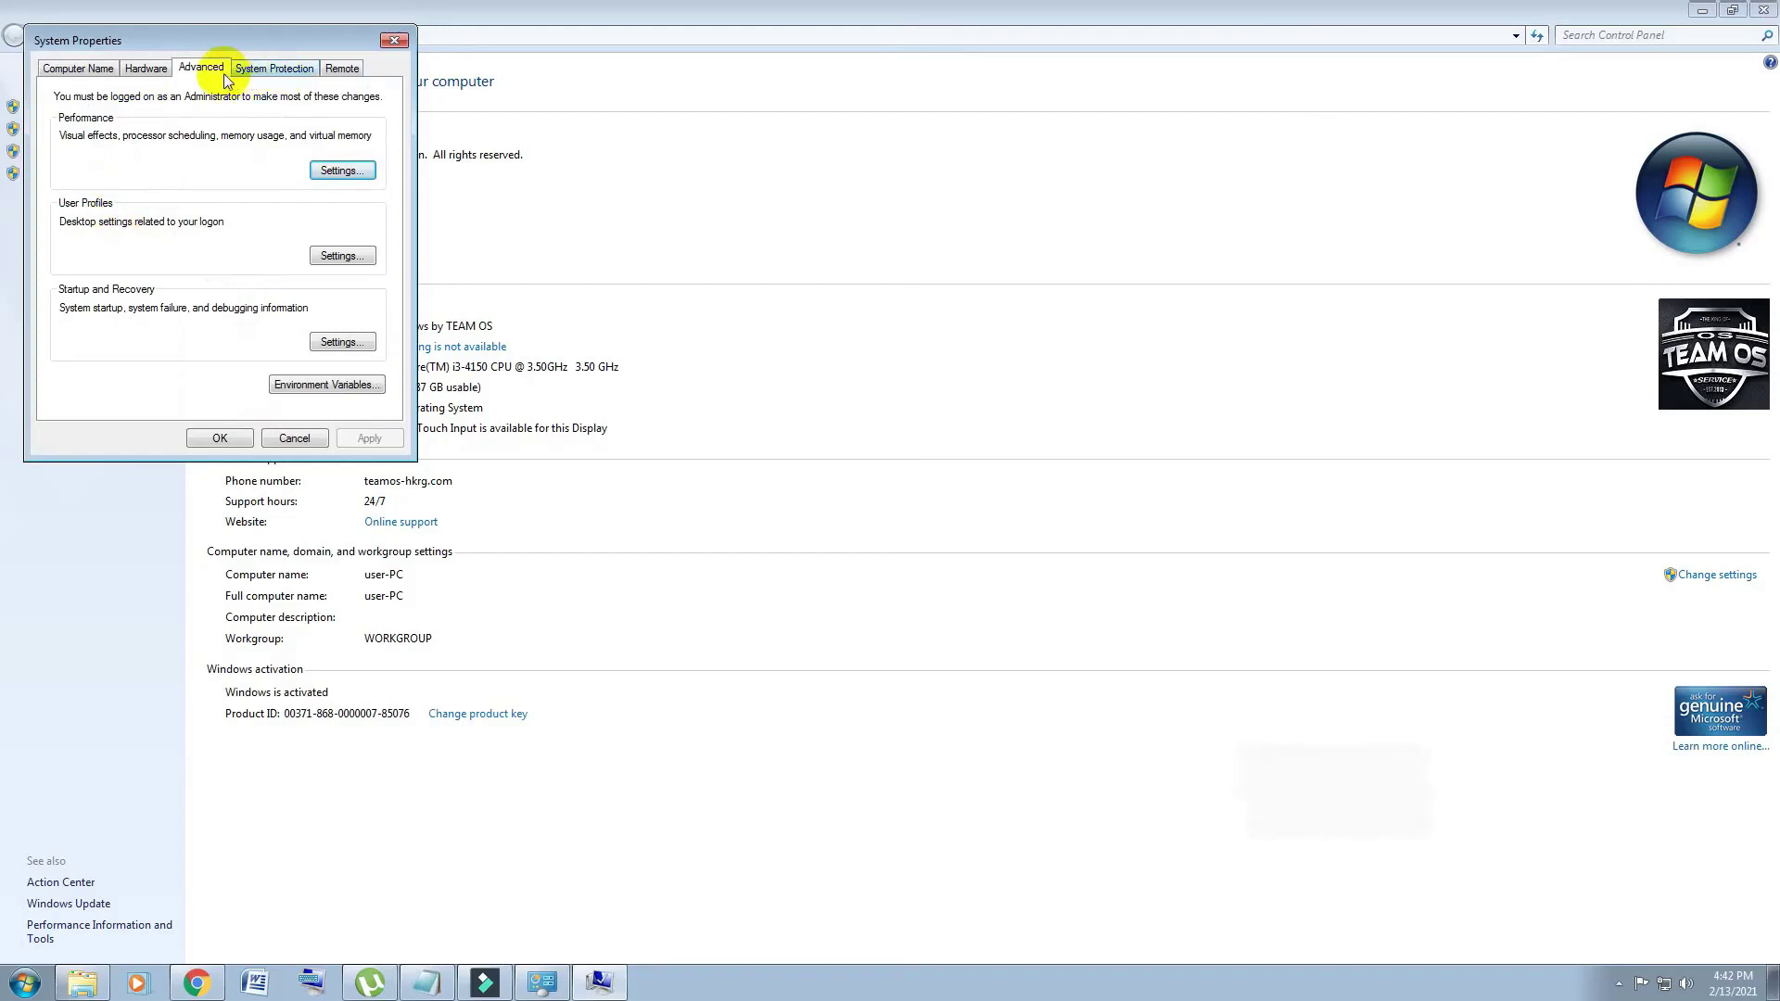
left_click(340, 172)
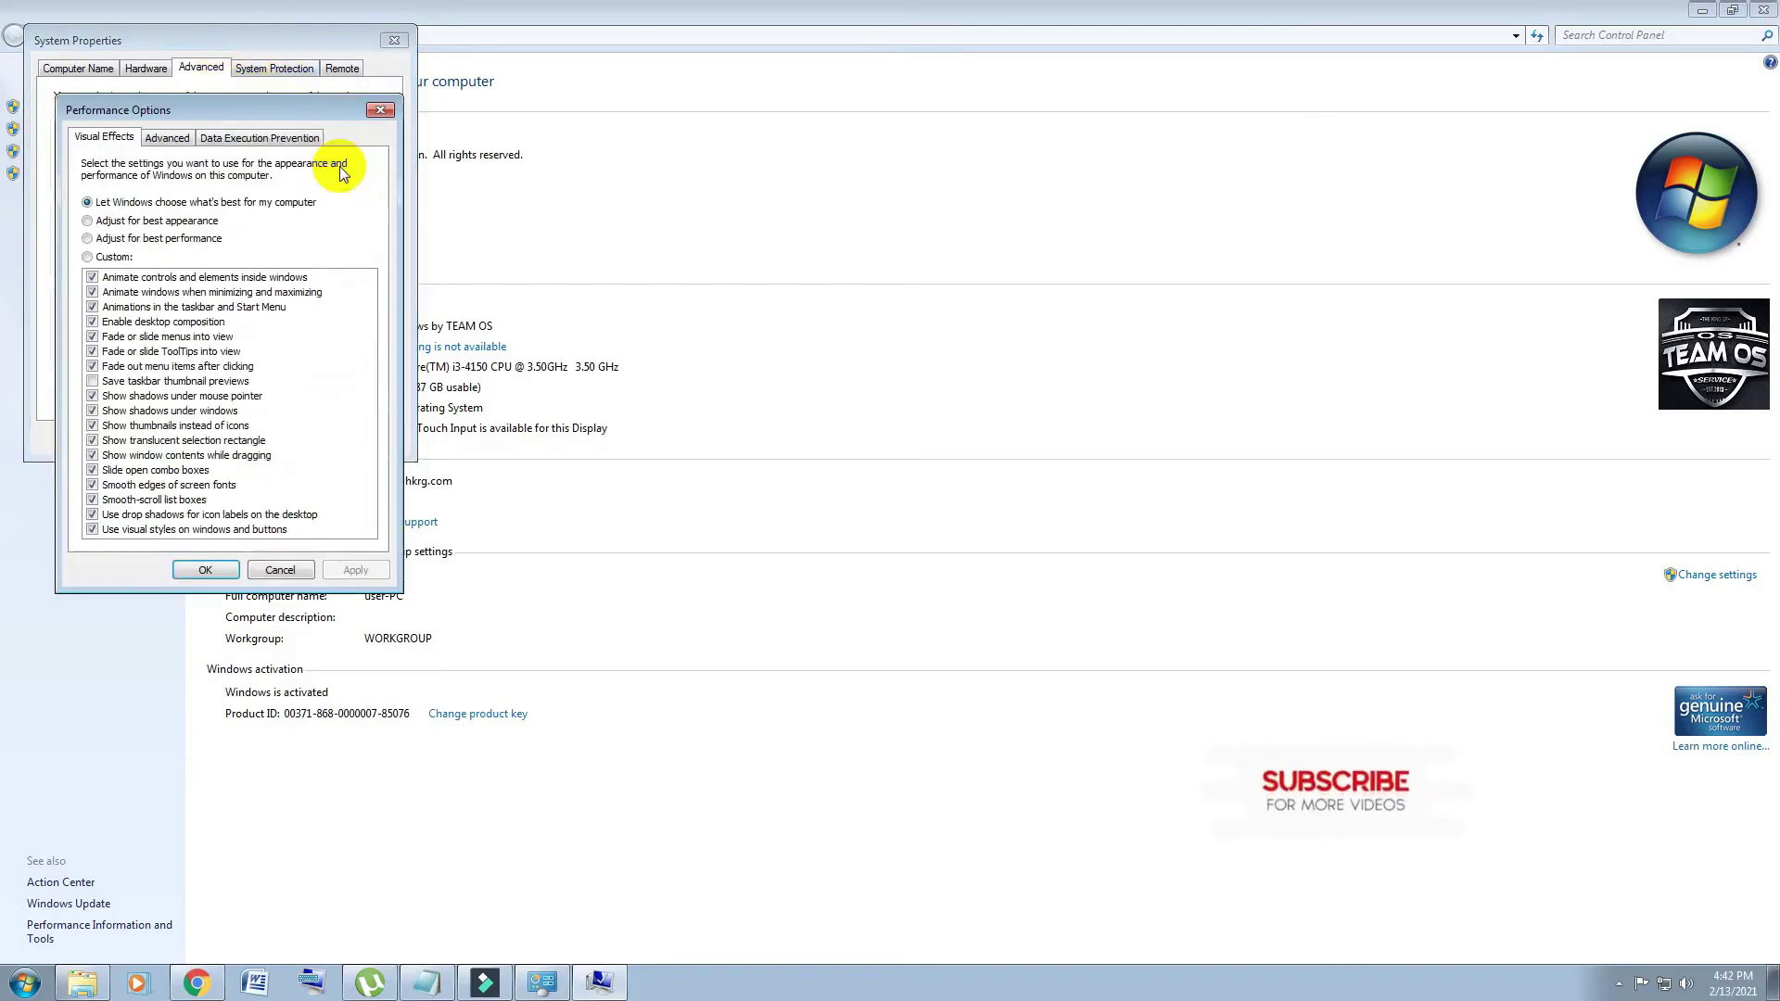
left_click(172, 141)
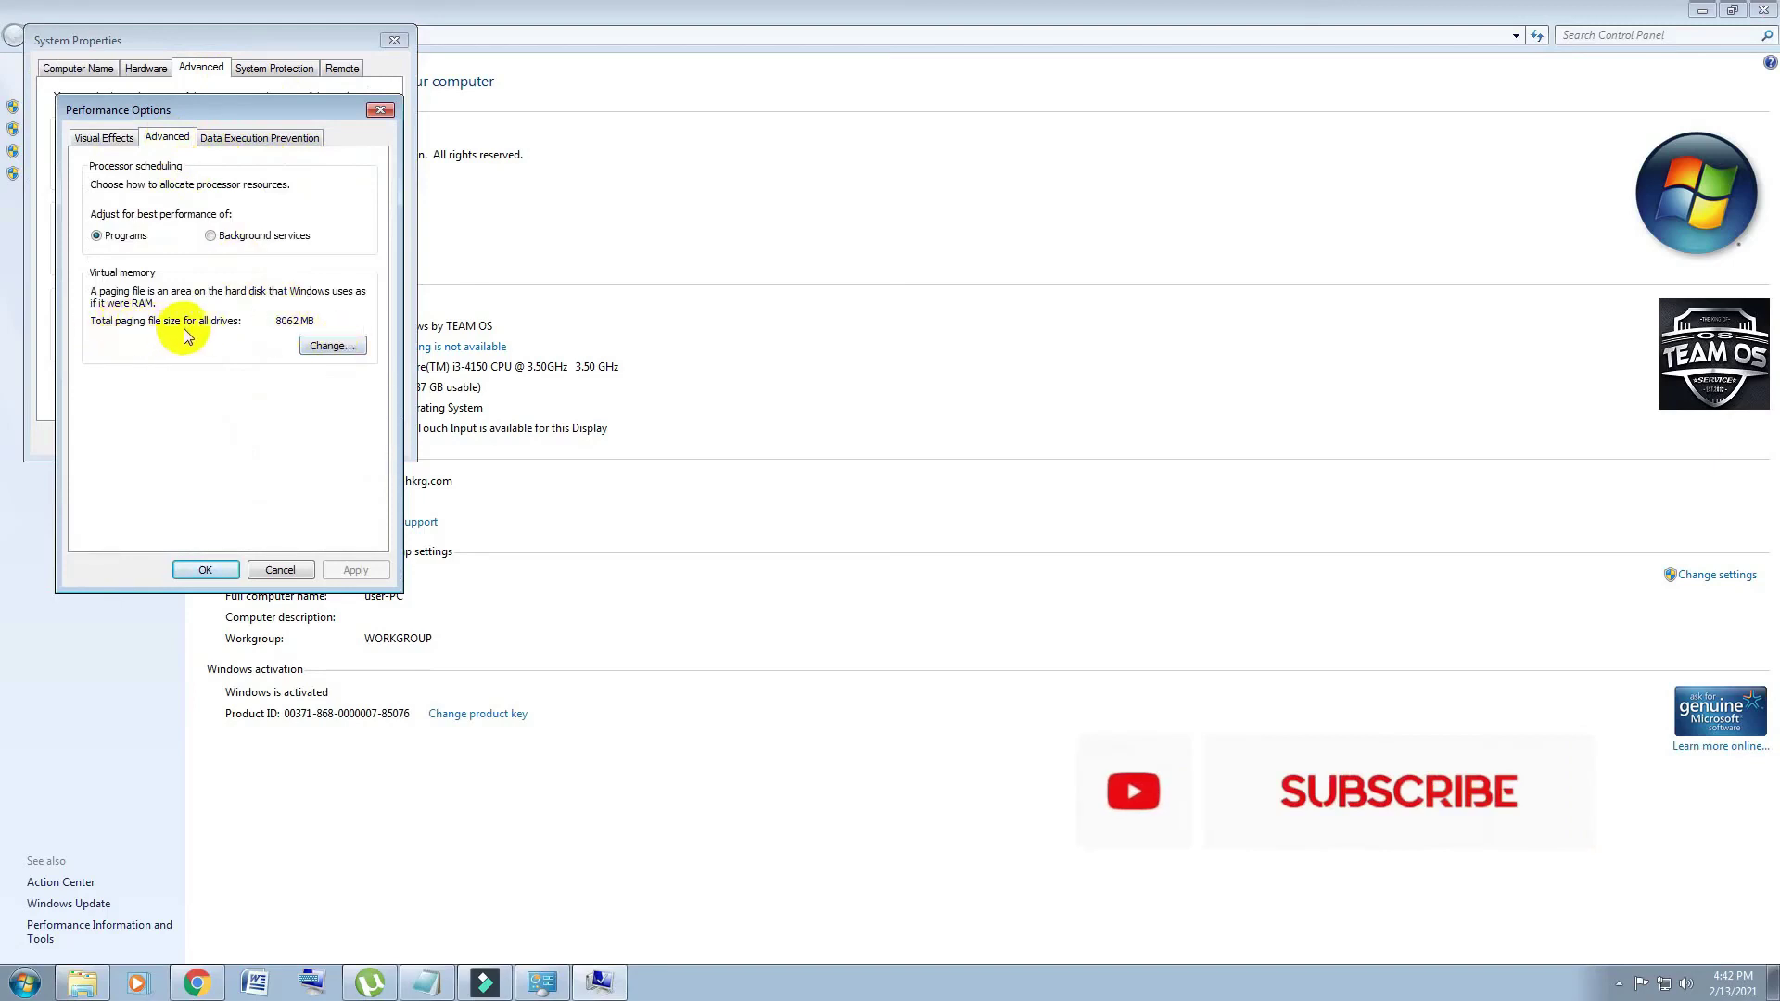
left_click(330, 346)
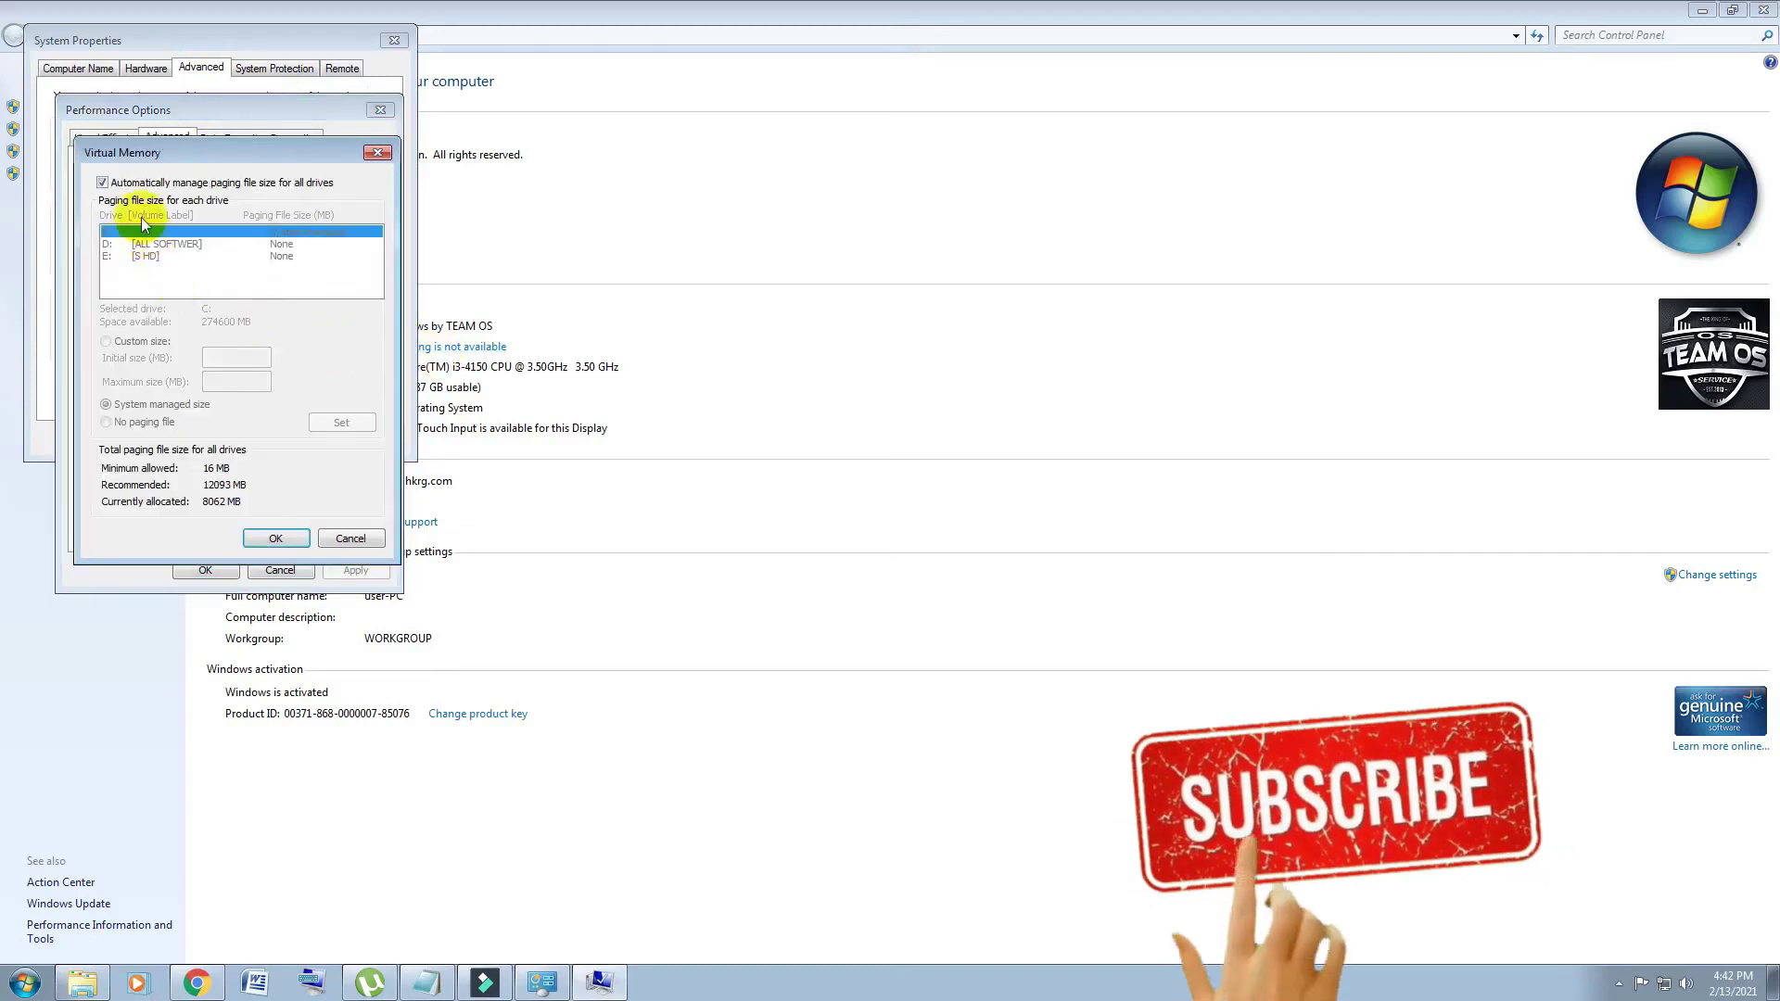
Turn off automatic paging file management for all drives and choose a custom size for drive C:.
left_click(102, 184)
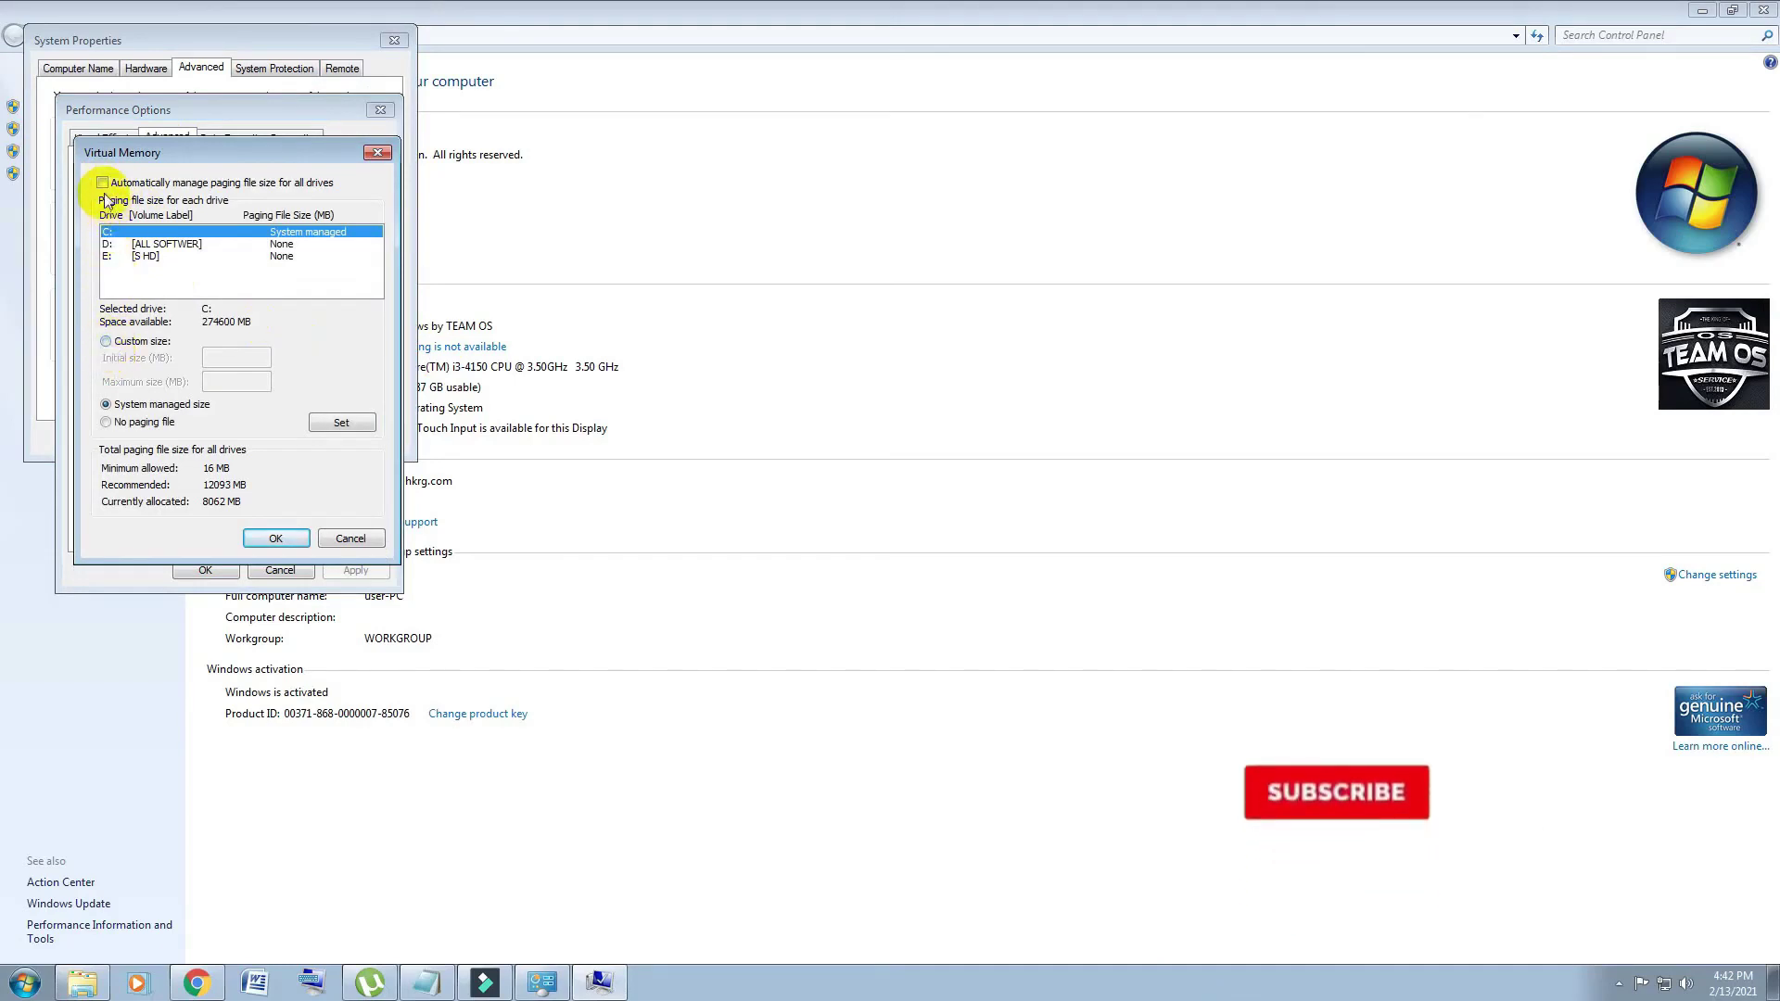
left_click(108, 341)
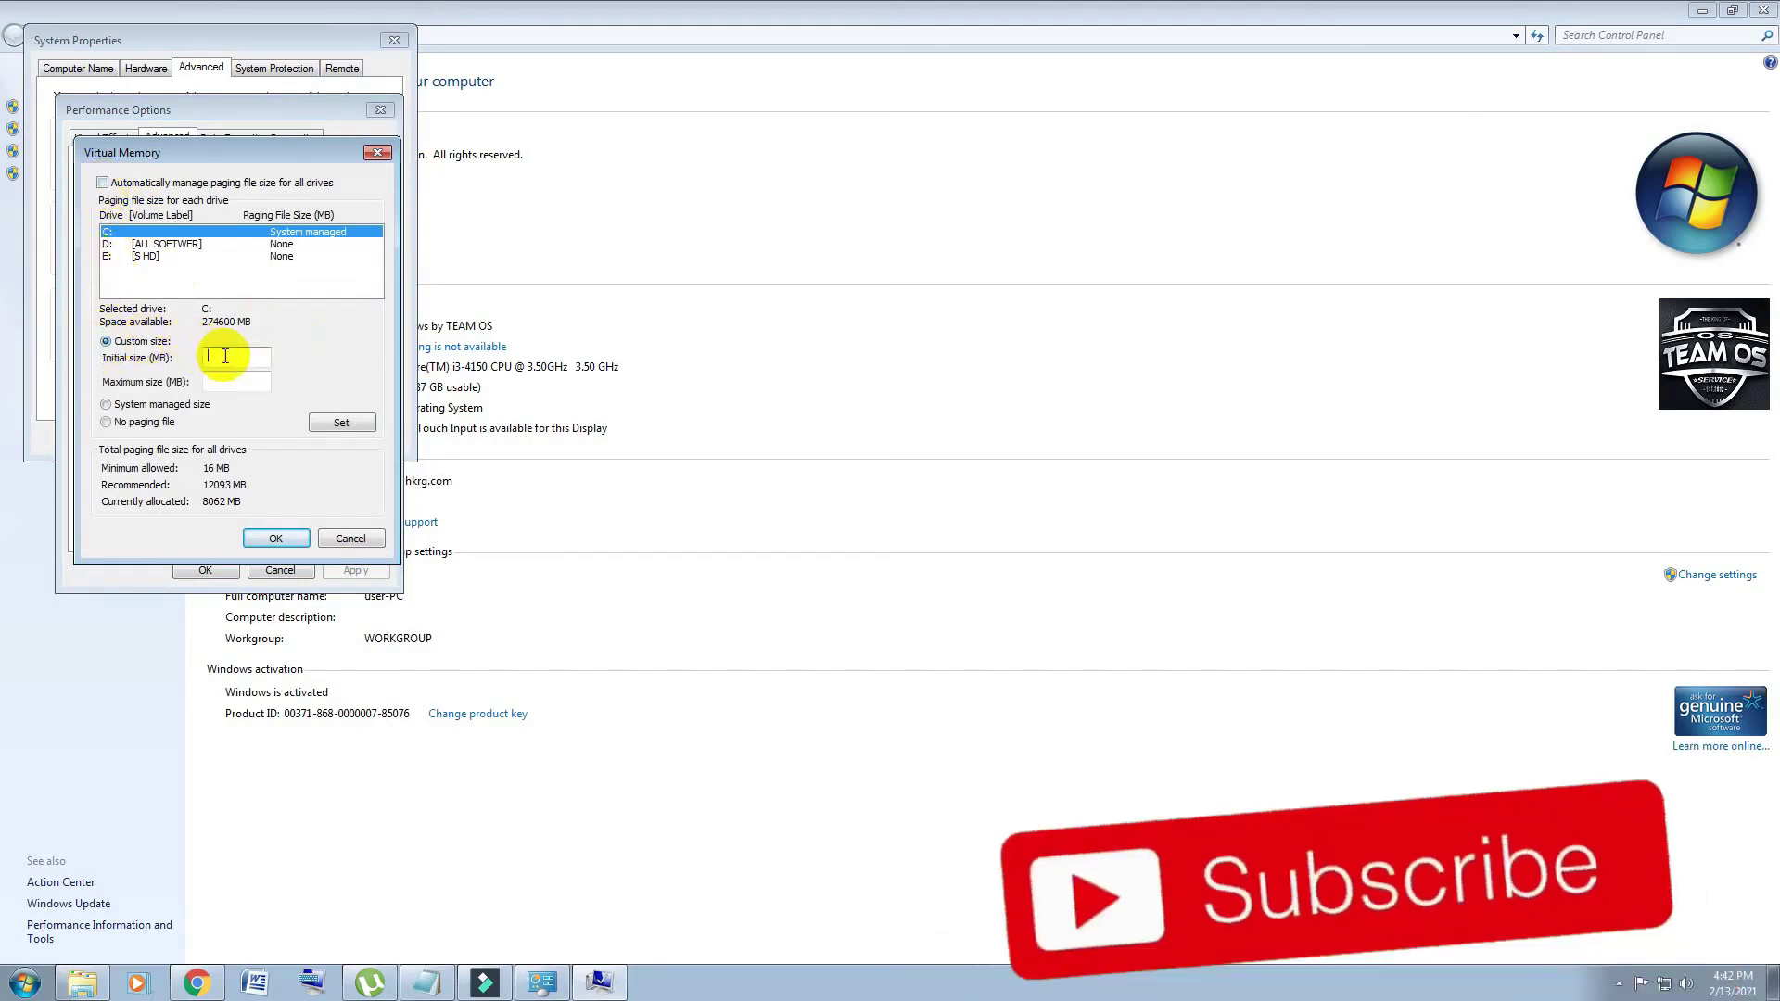